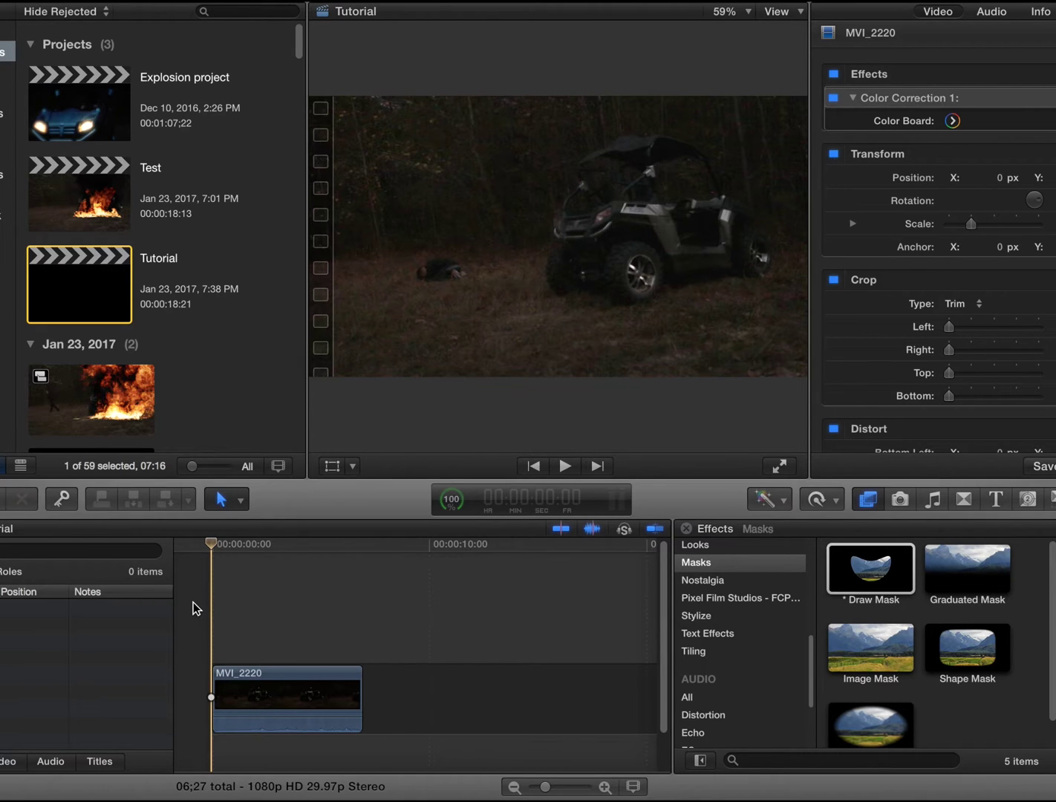
Step: Scroll the Event Browser down to reach the fire clips
scroll(178, 358, down, 15)
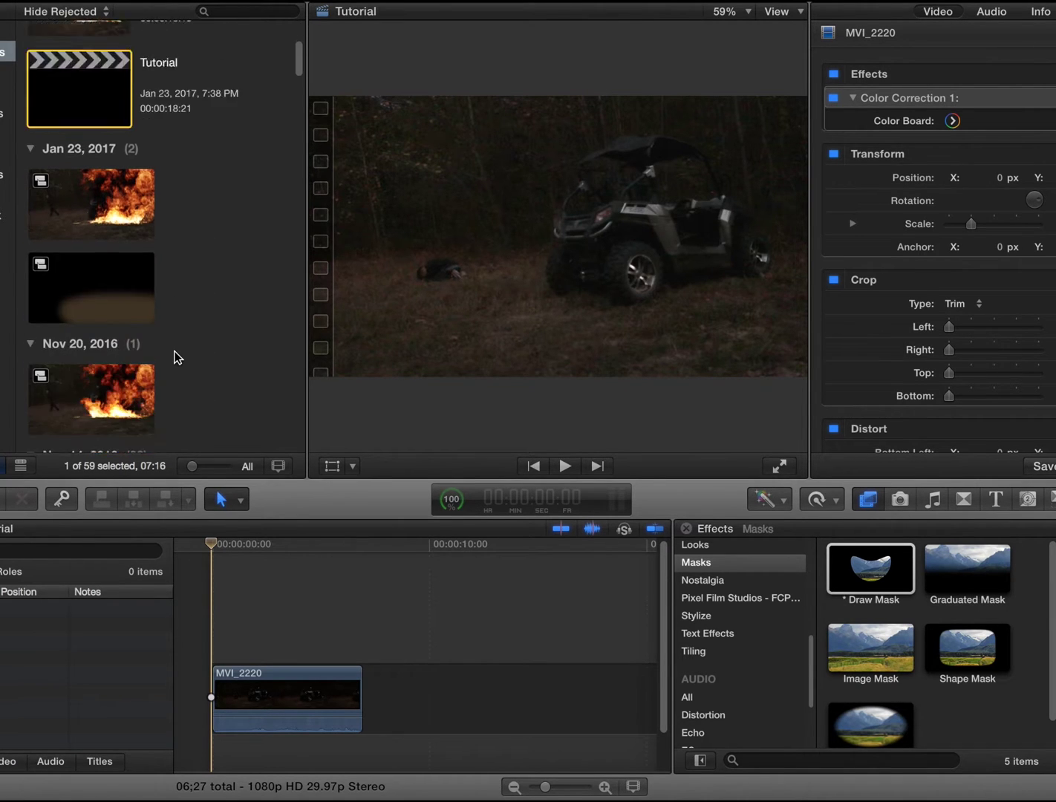
scroll(175, 358, down, 15)
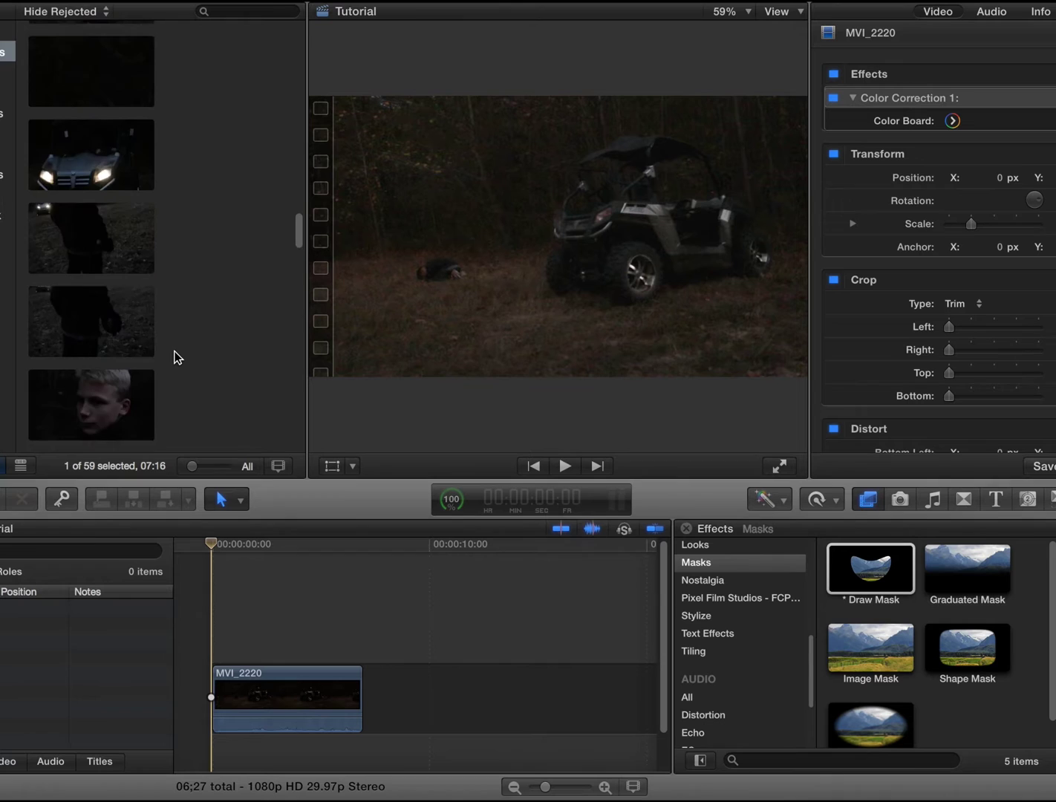
scroll(176, 358, down, 3)
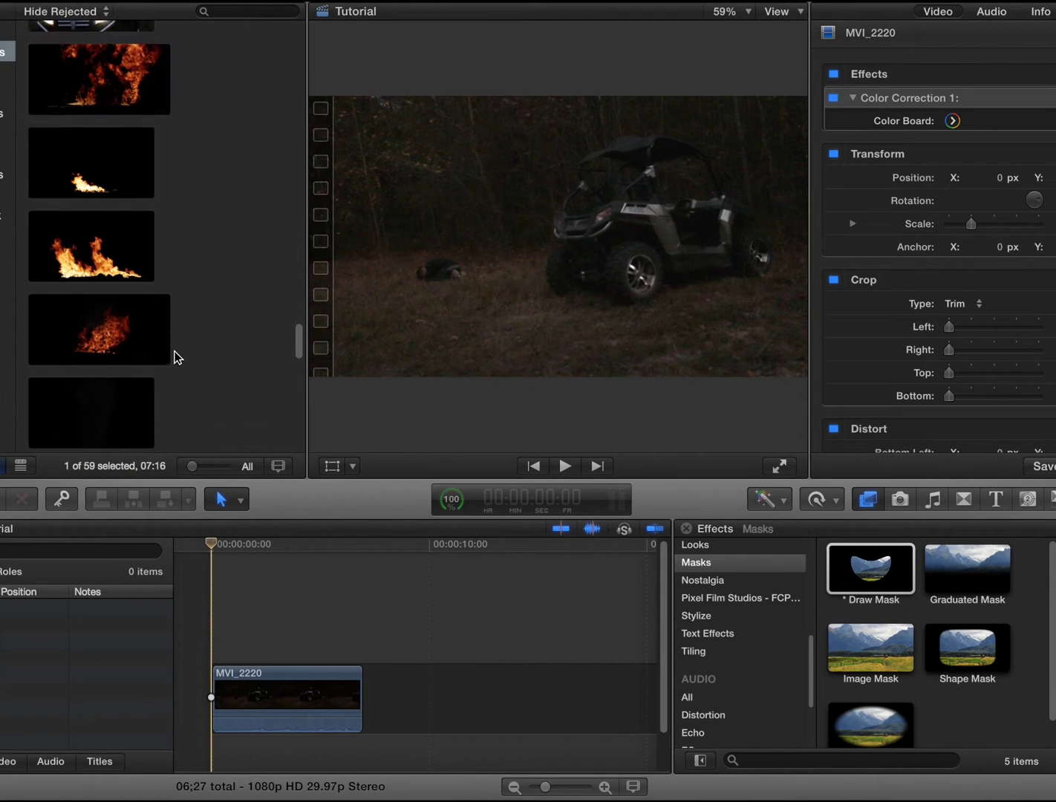
Step: Preview Car_Bomb, play the MVI_2220 night footage back to its start, then select Car_Bomb
click(66, 95)
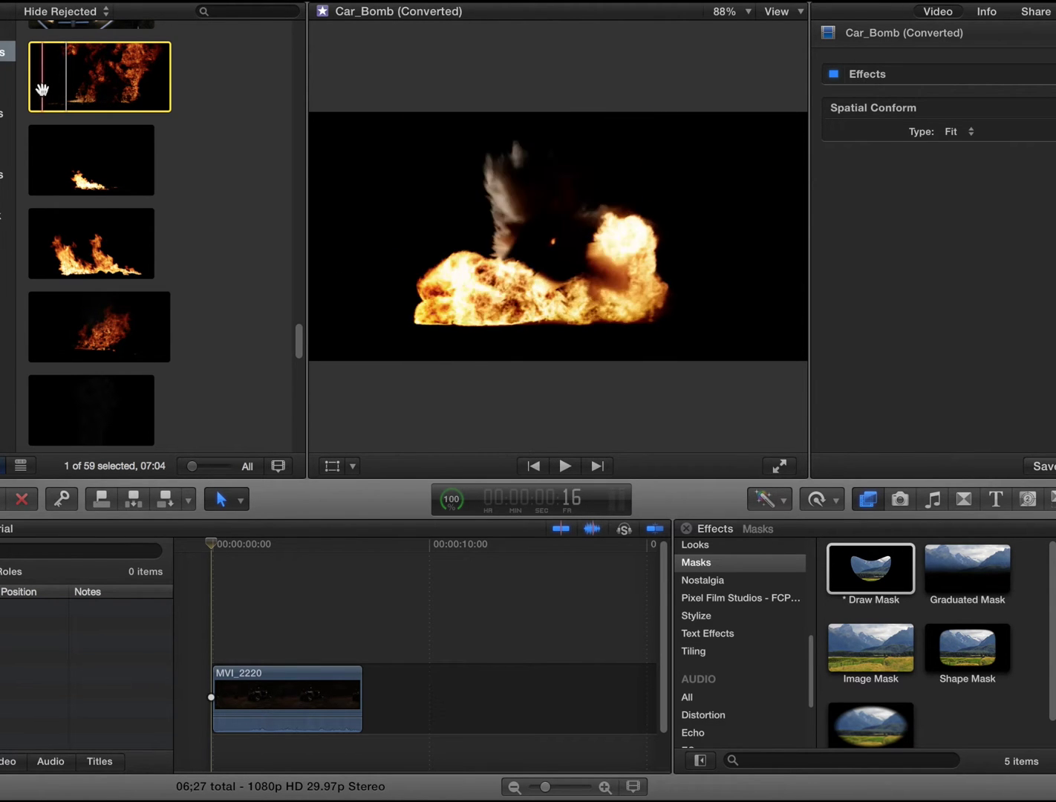
click(212, 553)
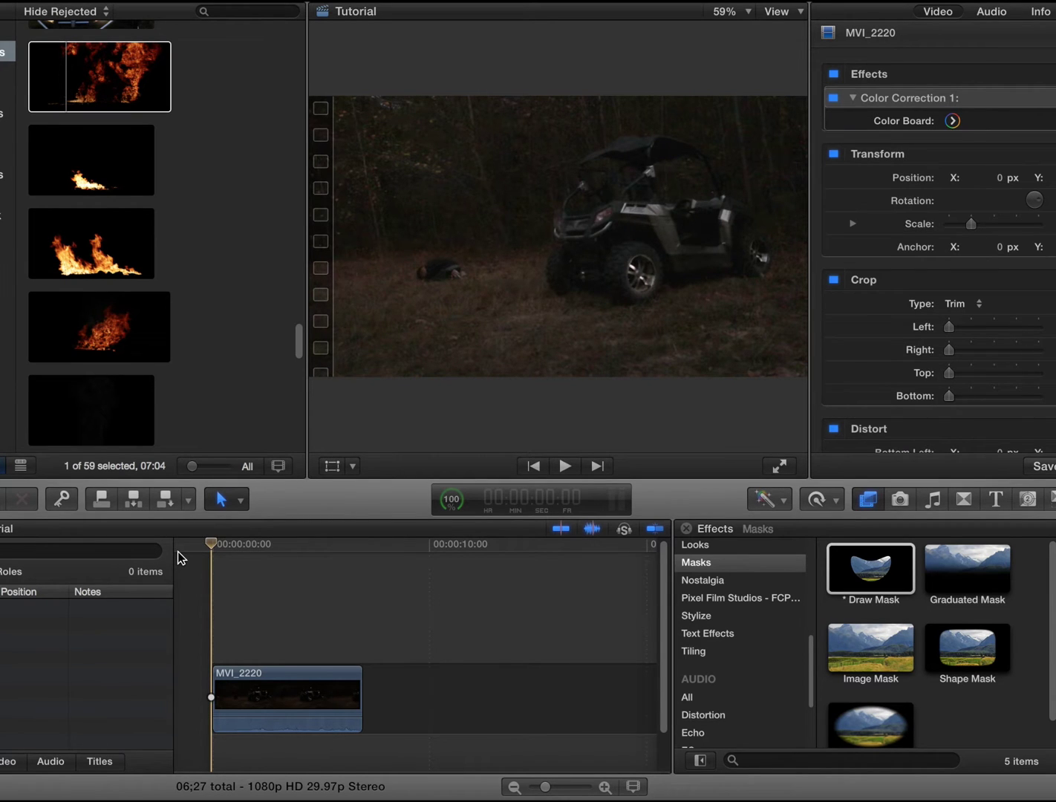
key(space)
key(space)
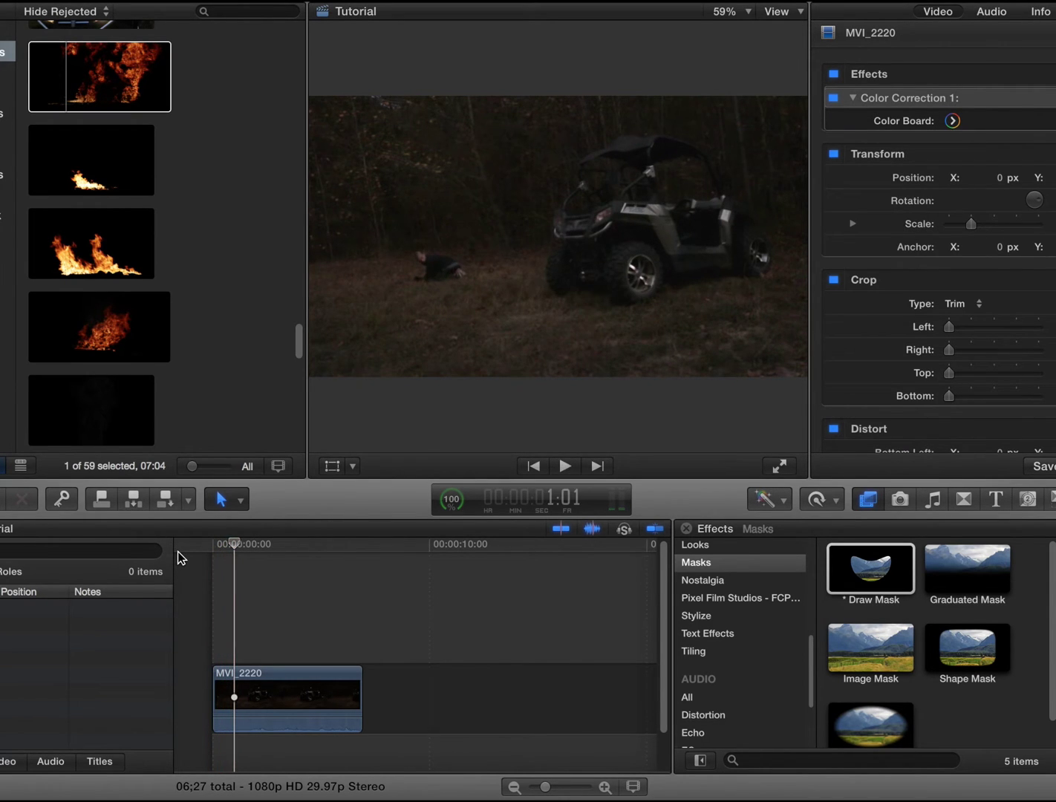
key(Left)
key(Left)
key(Left)
key(Left)
key(Left)
key(Left)
key(Left)
key(Left)
key(Left)
key(Left)
key(Left)
key(Left)
key(Left)
key(Left)
key(Left)
key(Left)
key(Left)
key(Left)
key(Left)
key(Left)
key(Left)
key(Left)
key(Left)
key(Left)
key(Left)
key(Left)
key(Left)
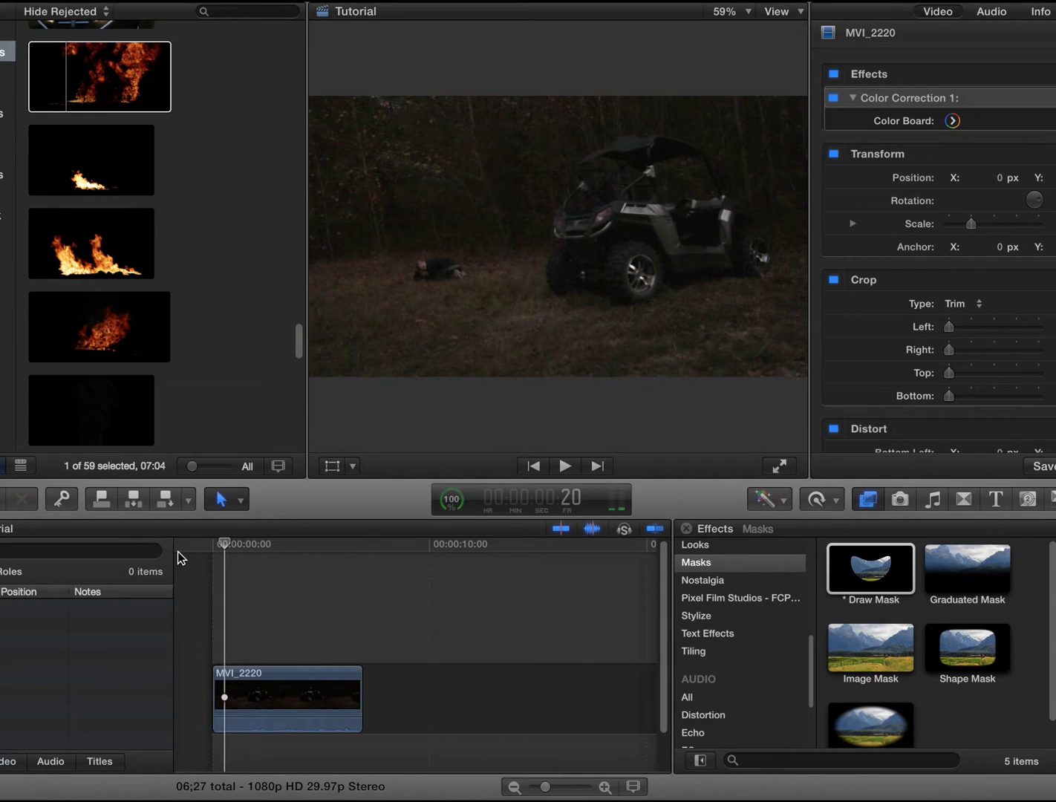
key(Left)
key(Left)
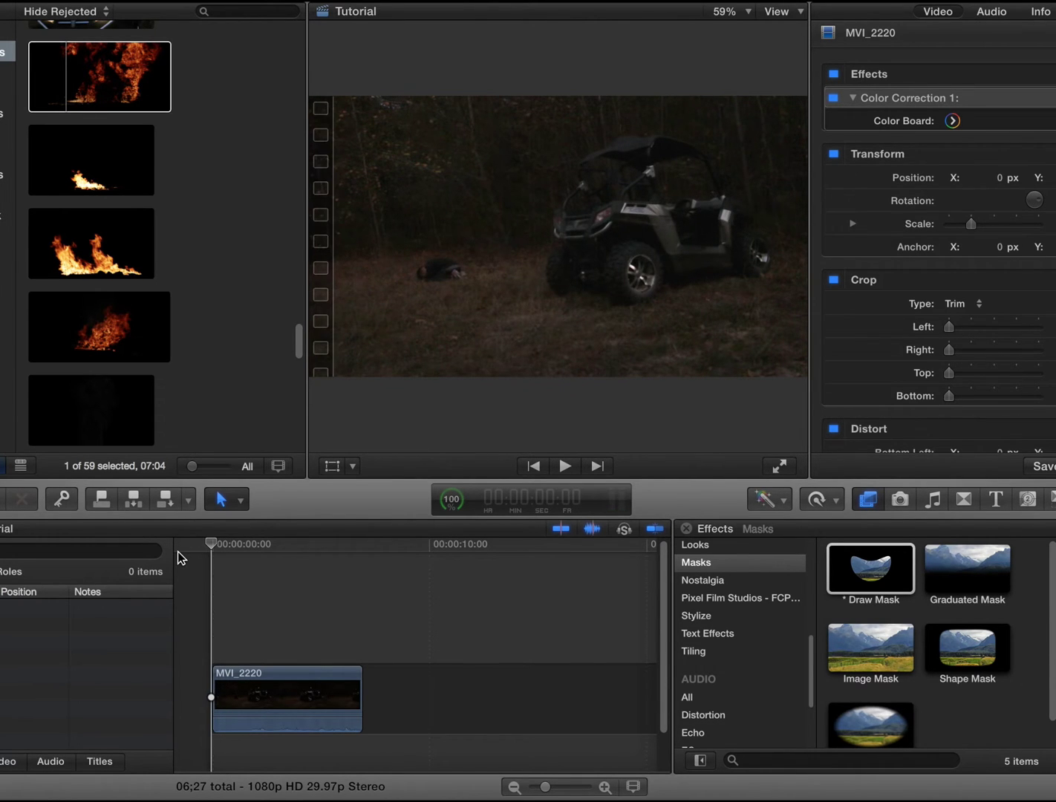
click(51, 102)
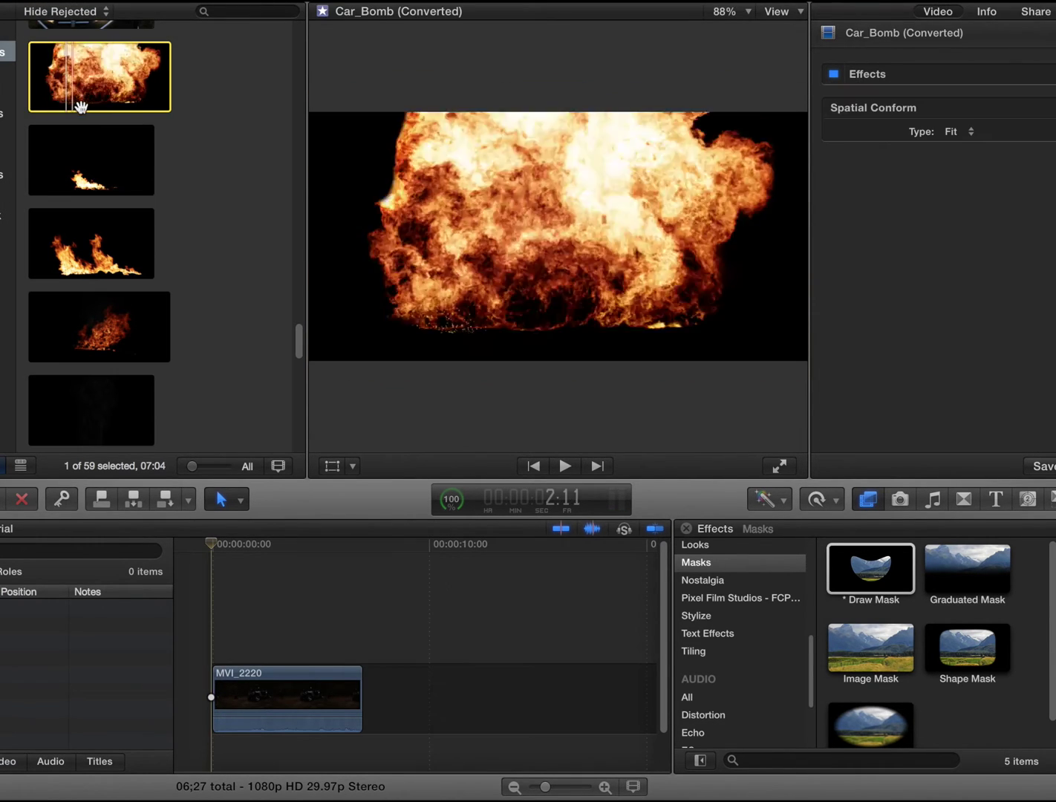
Step: Connect Car_Bomb above MVI_2220 and play it over the buggy footage
drag(55, 99, 193, 589)
click(195, 572)
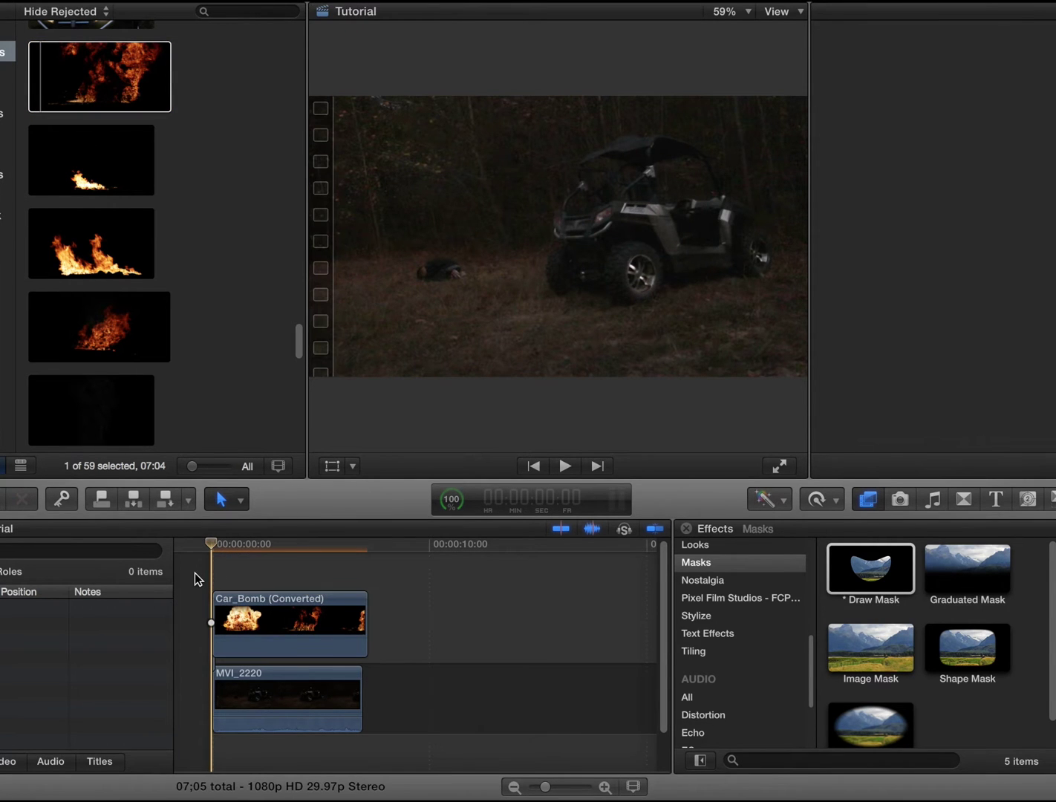
key(space)
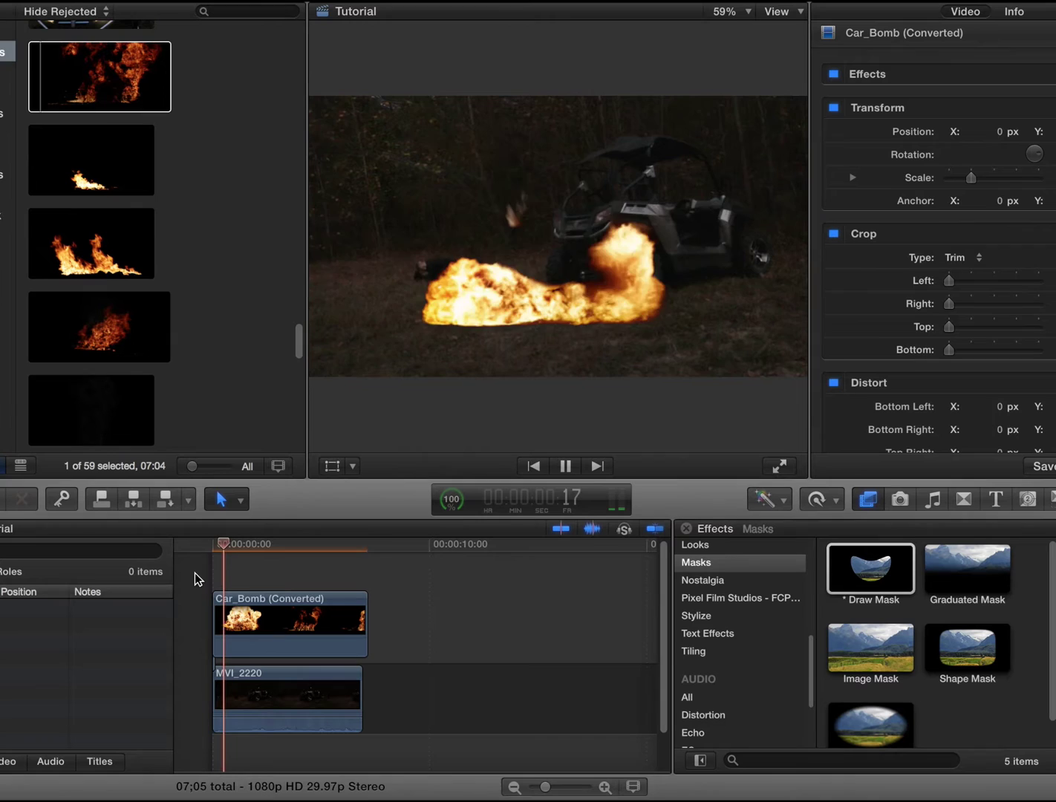
Step: Move the Car_Bomb explosion right over the UTV to X 411.6 px, nudging it slightly up
click(258, 626)
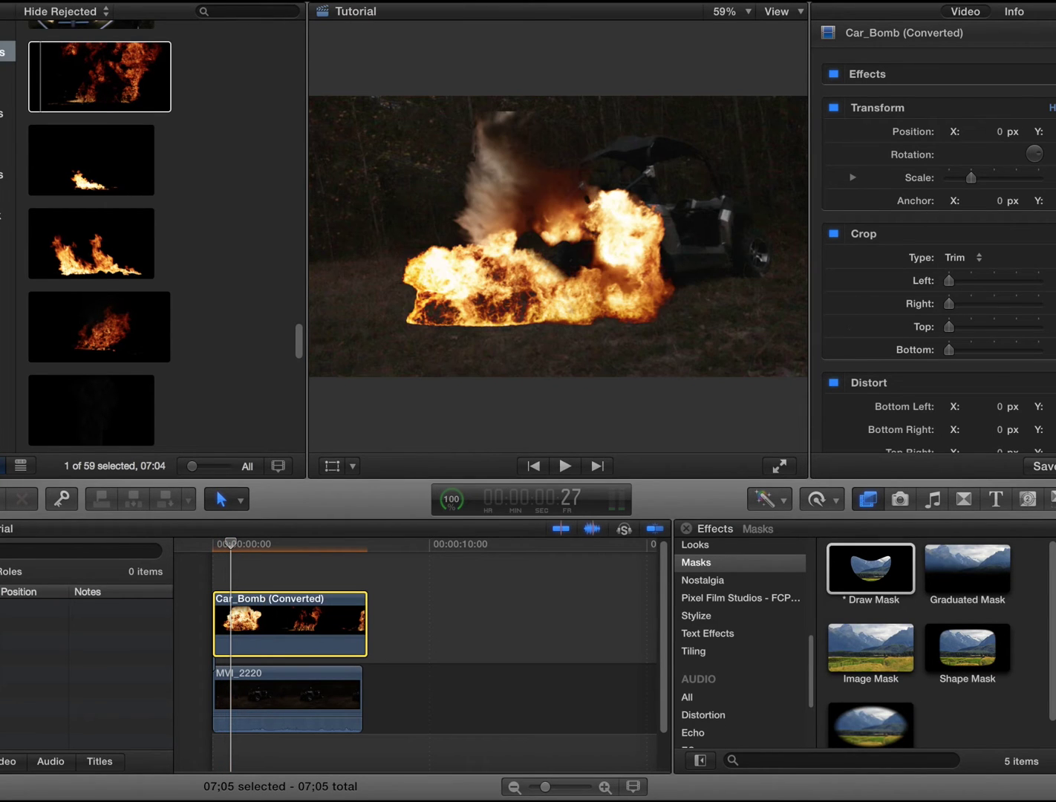
click(1025, 112)
drag(709, 244, 814, 235)
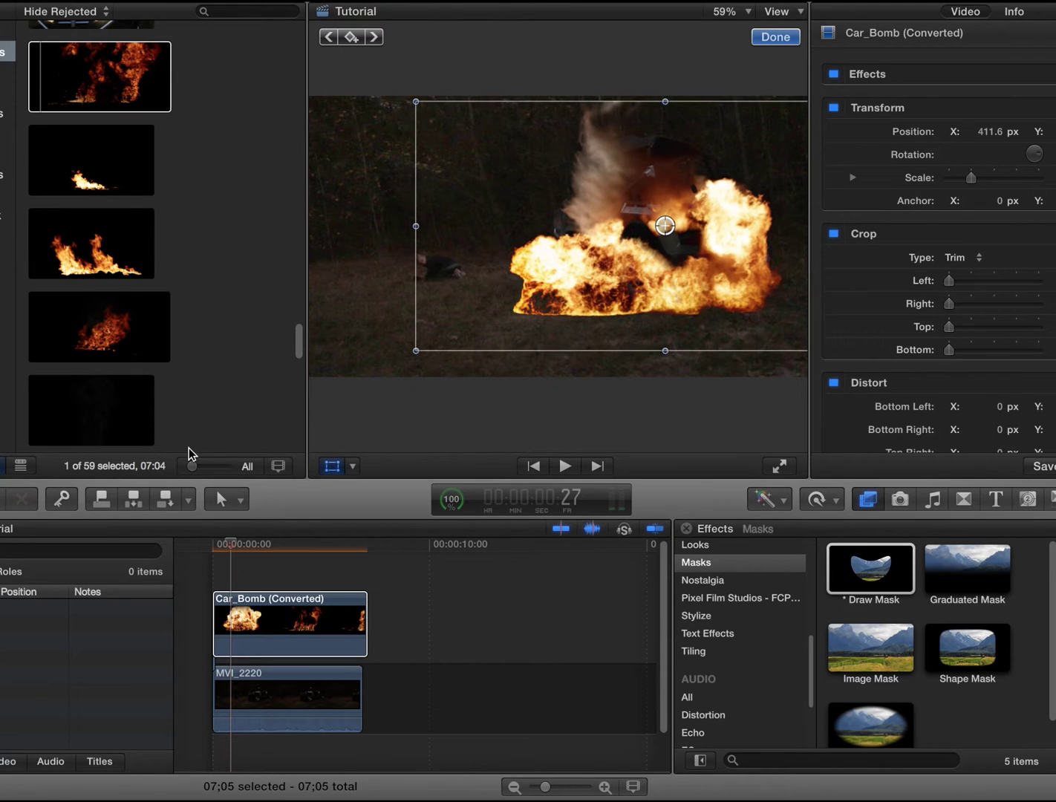
click(212, 567)
mouse_move(214, 554)
mouse_down()
mouse_move(272, 548)
mouse_move(209, 546)
mouse_move(226, 547)
mouse_up()
drag(562, 283, 562, 279)
Step: Scrub and step frame by frame through the explosion around frame 27 to check placement
mouse_move(250, 548)
mouse_down()
mouse_move(220, 547)
mouse_move(360, 542)
mouse_move(245, 547)
mouse_move(210, 565)
mouse_move(221, 558)
mouse_up()
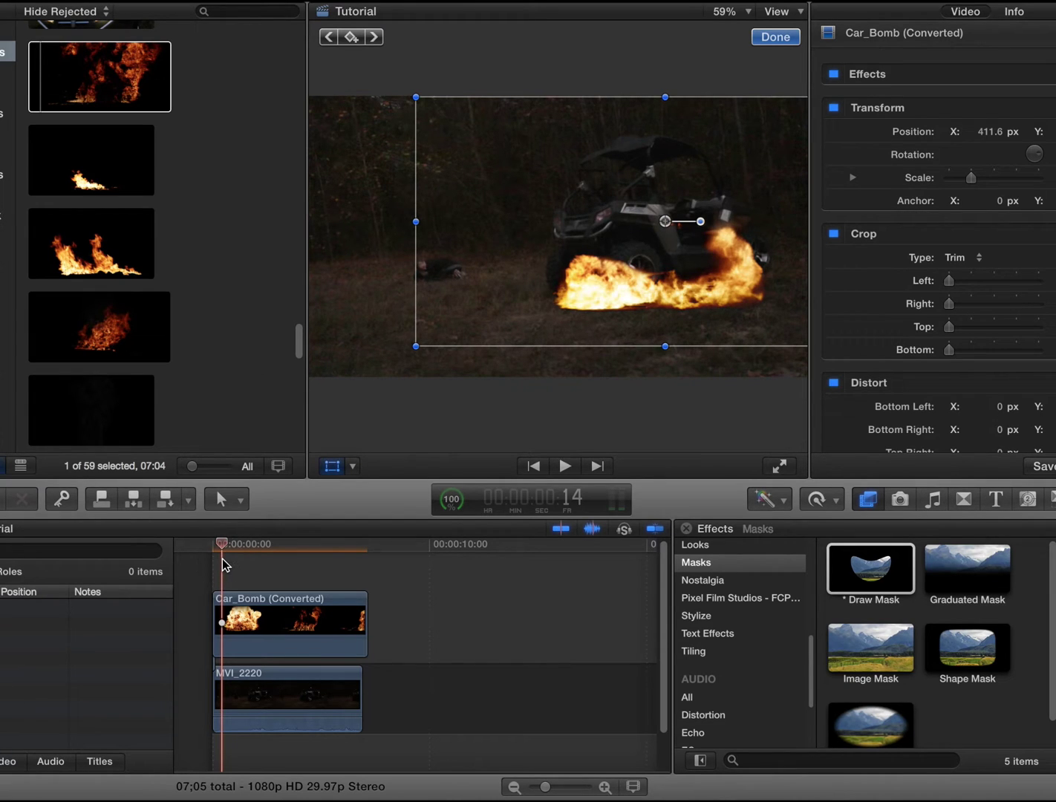
key(Right)
key(Right)
key(Right)
key(Right)
key(Right)
key(Right)
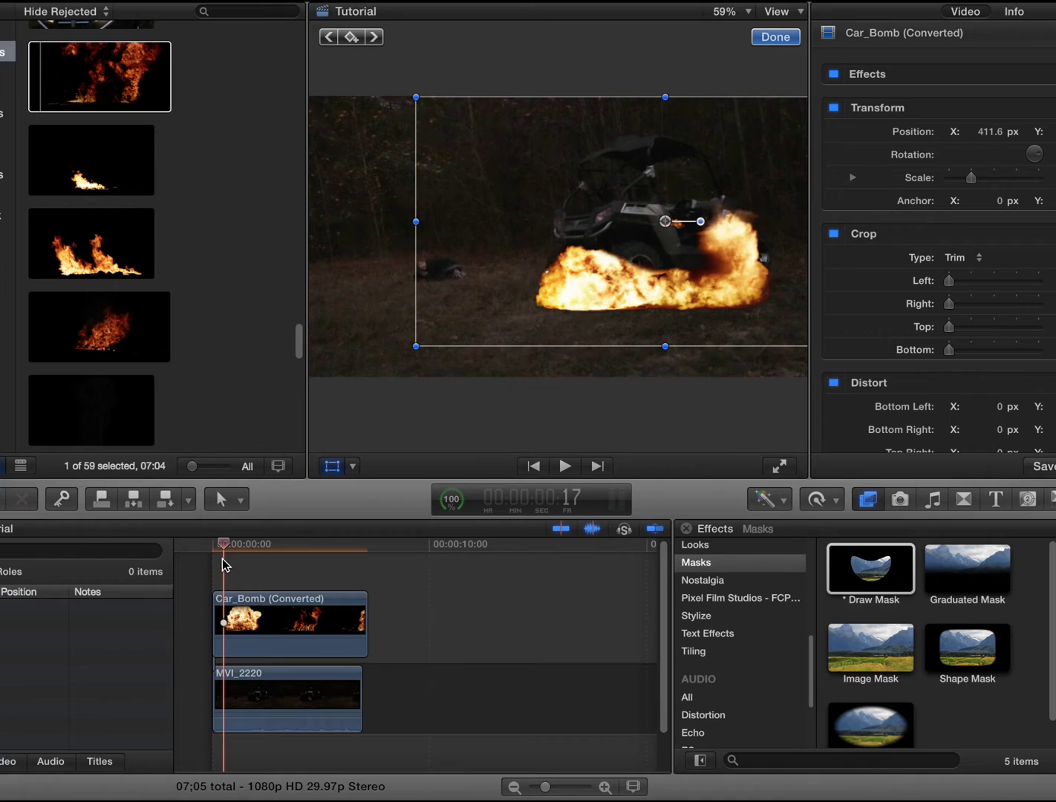
key(Right)
key(Right)
key(Right)
key(Right)
key(Right)
key(Right)
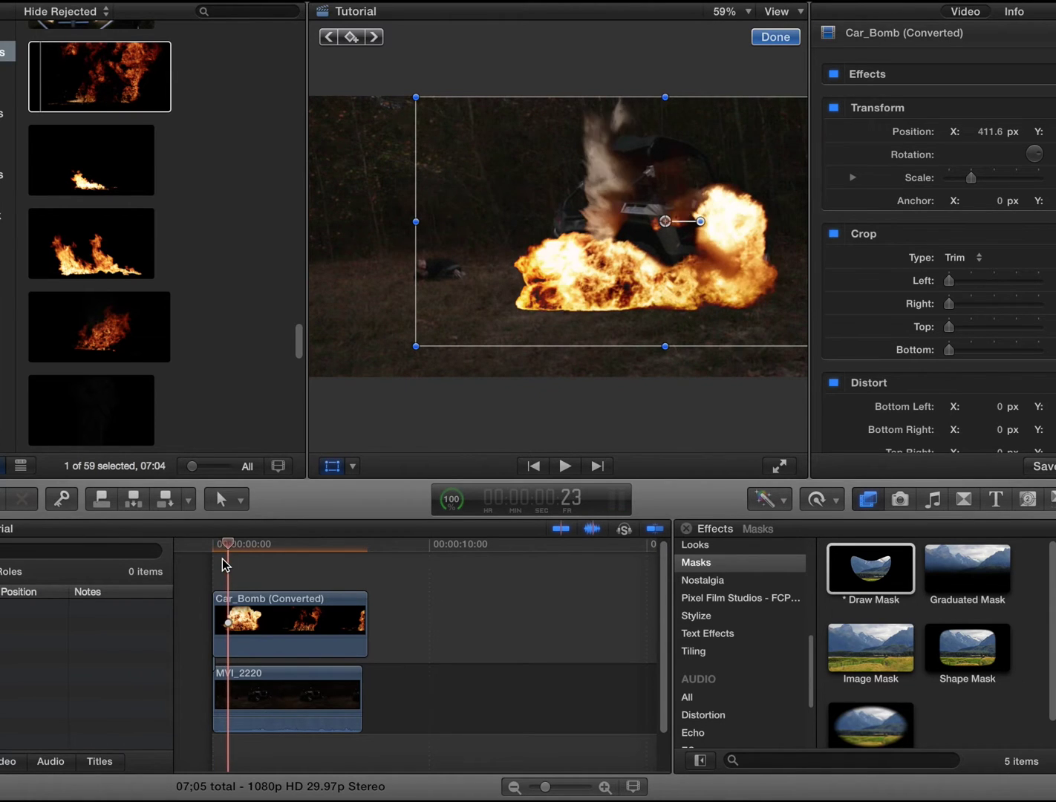
key(Right)
key(Right)
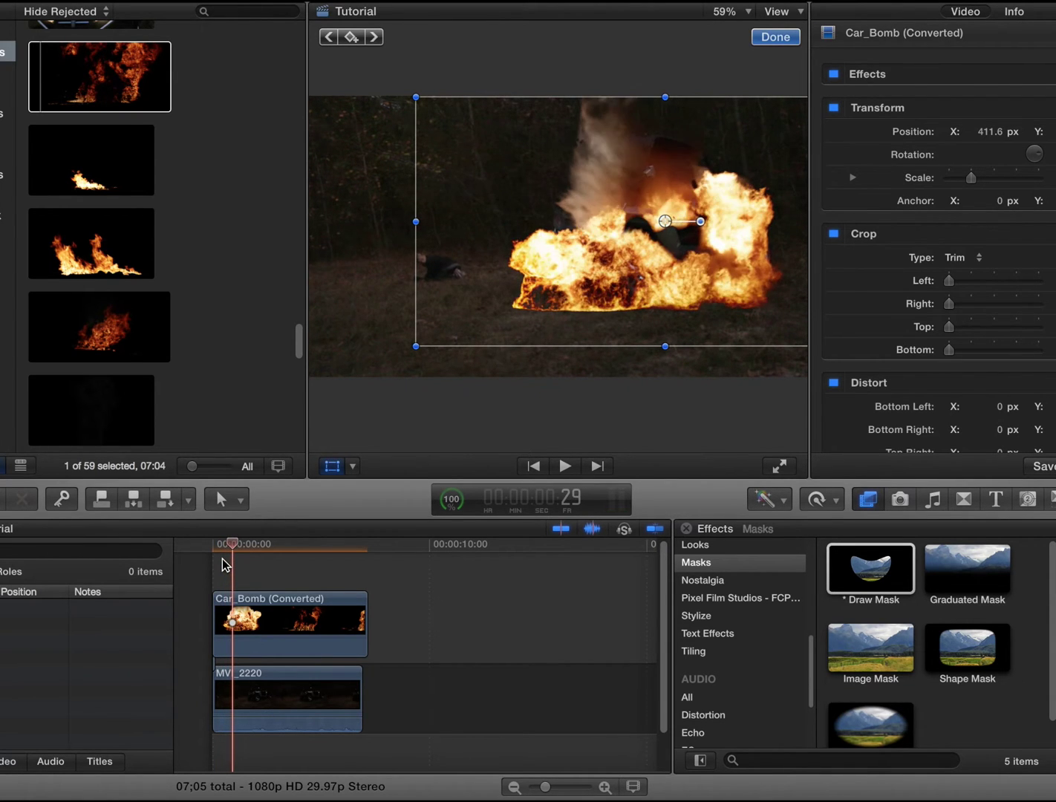
key(Left)
key(Left)
key(Left)
key(Left)
key(Left)
key(Left)
key(Left)
key(Left)
key(Left)
key(Left)
key(Left)
key(Left)
key(Left)
key(Left)
key(Left)
key(Left)
key(Left)
key(Left)
key(Left)
key(Left)
key(Left)
key(Left)
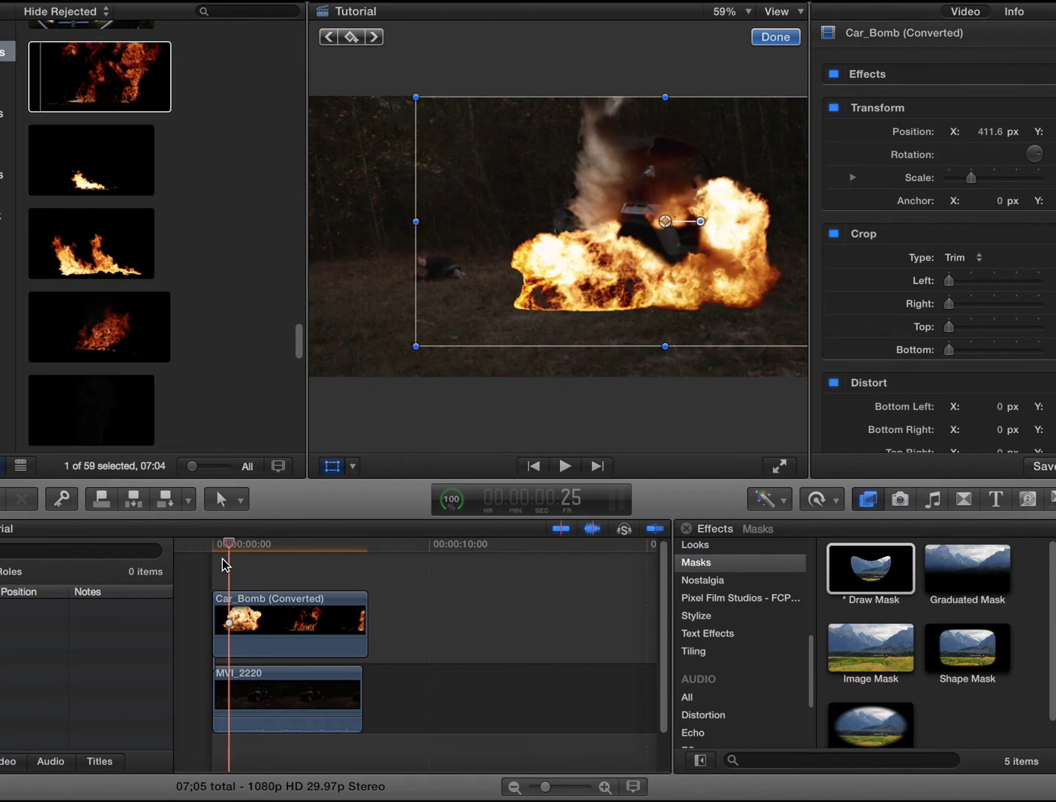
key(Left)
key(Left)
key(Left)
key(Left)
key(Left)
key(Left)
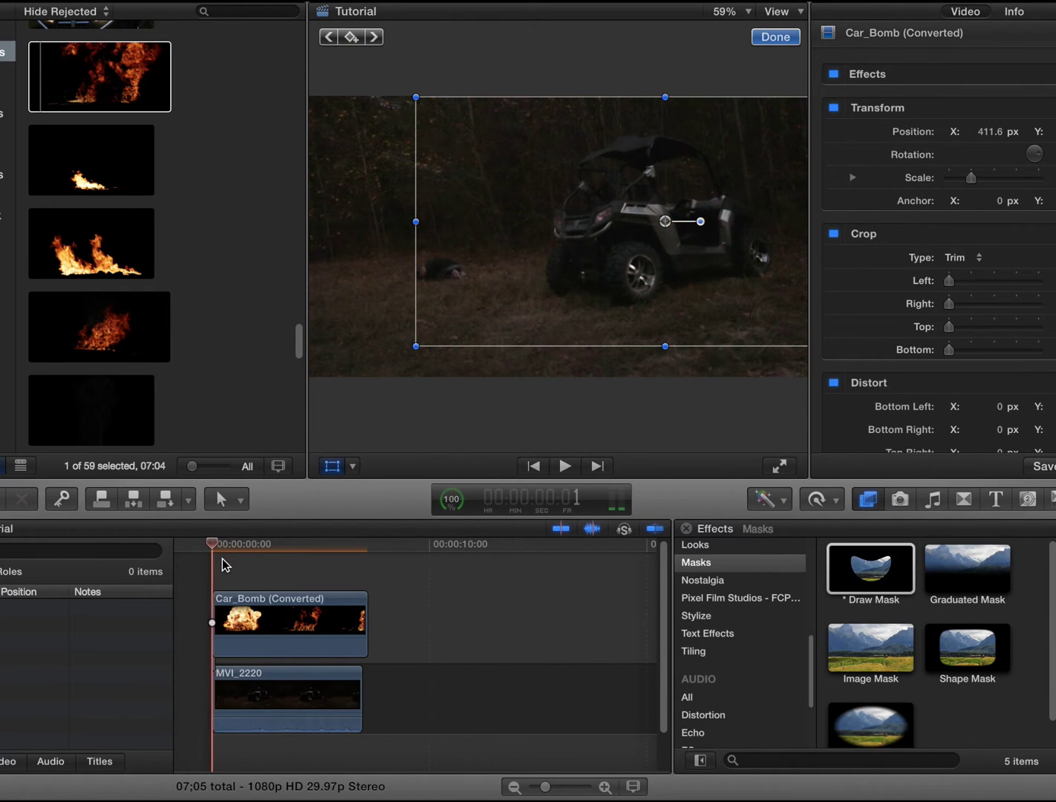
Step: Add Dark_Smoke as a connected clip and trim its start later
scroll(96, 233, down, 5)
scroll(97, 230, up, 1)
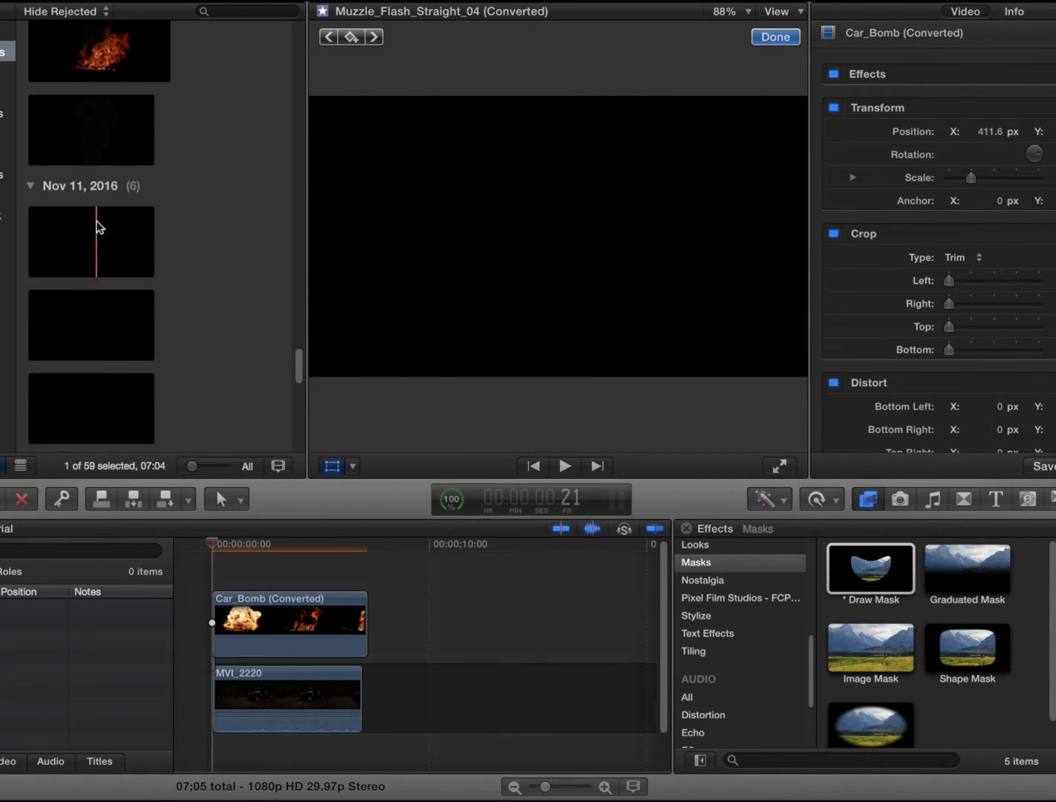
click(63, 158)
drag(323, 597, 219, 661)
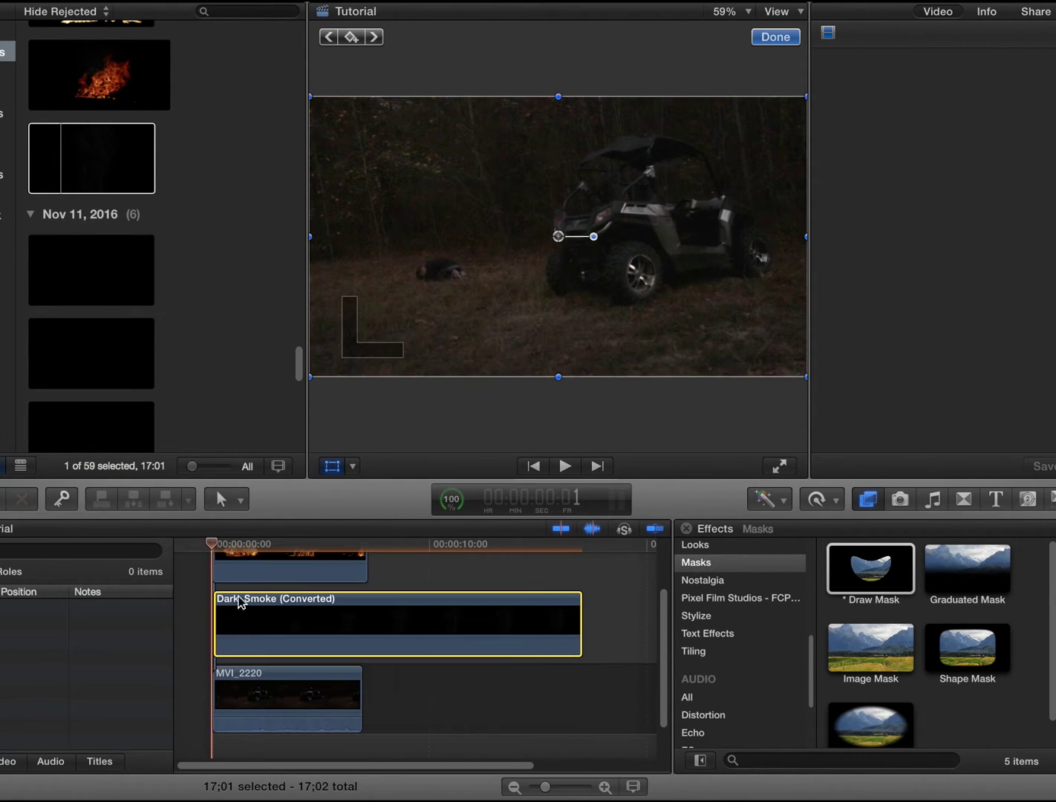
click(262, 570)
drag(223, 545, 337, 549)
drag(216, 619, 269, 616)
Step: Scrub to 1:09 and shift Dark_Smoke slightly earlier in time
click(237, 569)
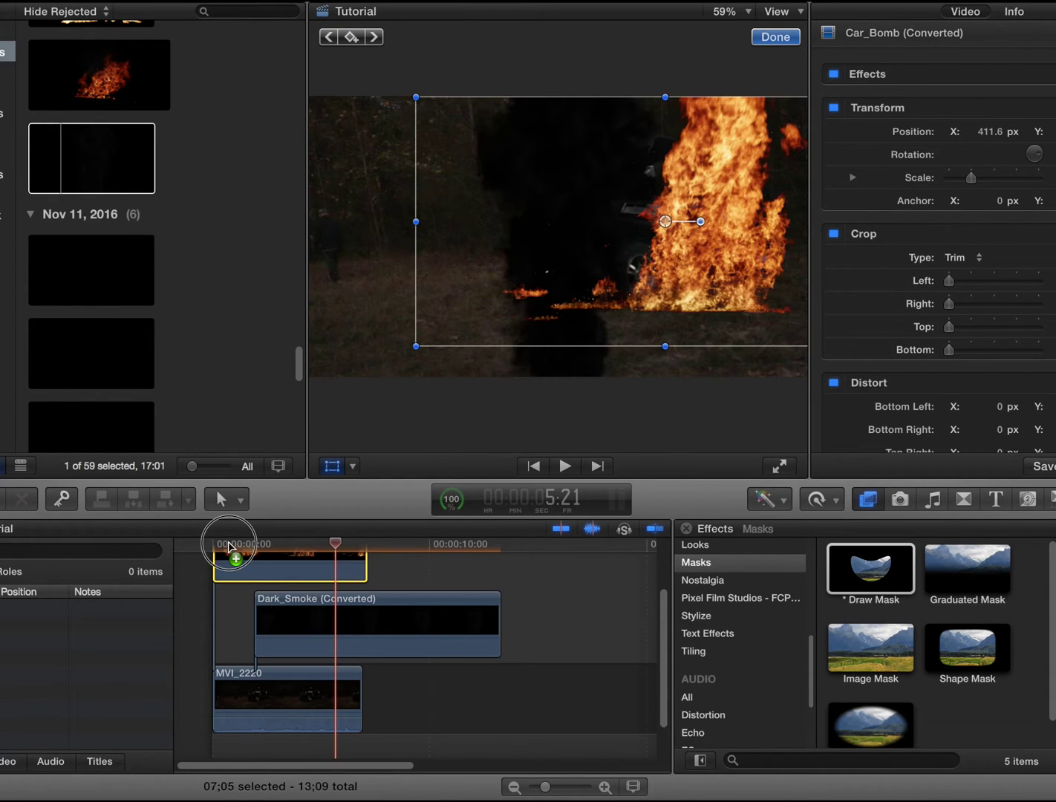
drag(229, 547, 240, 547)
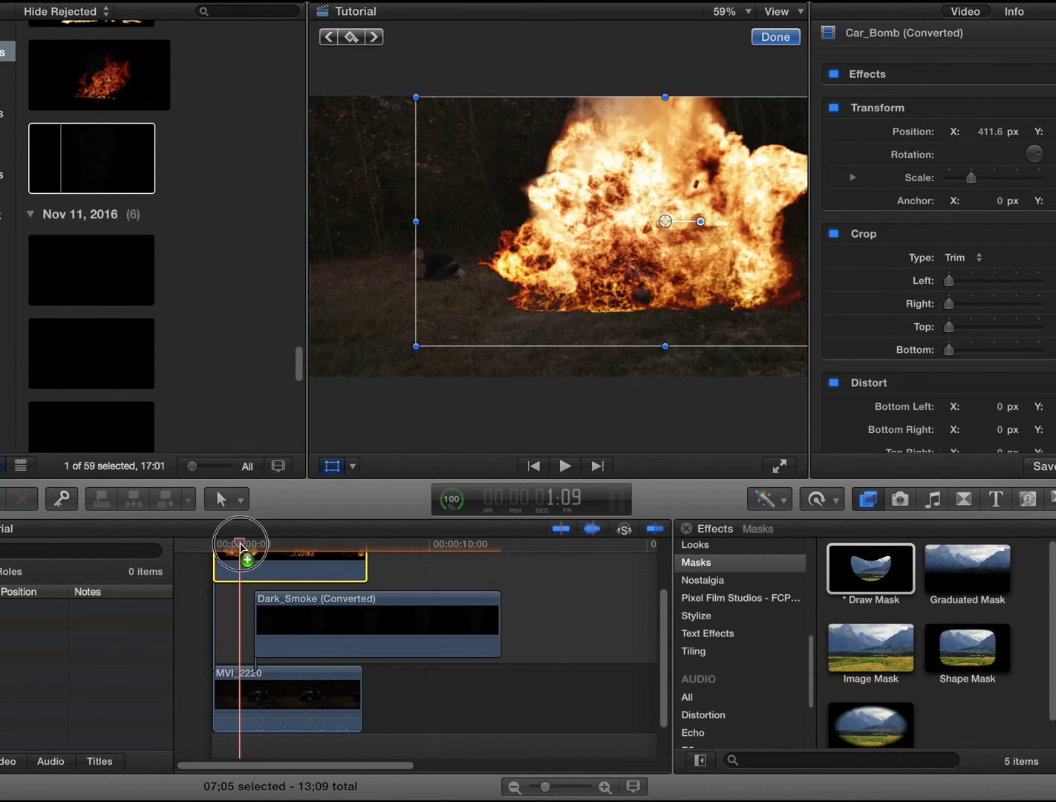
drag(299, 618, 290, 614)
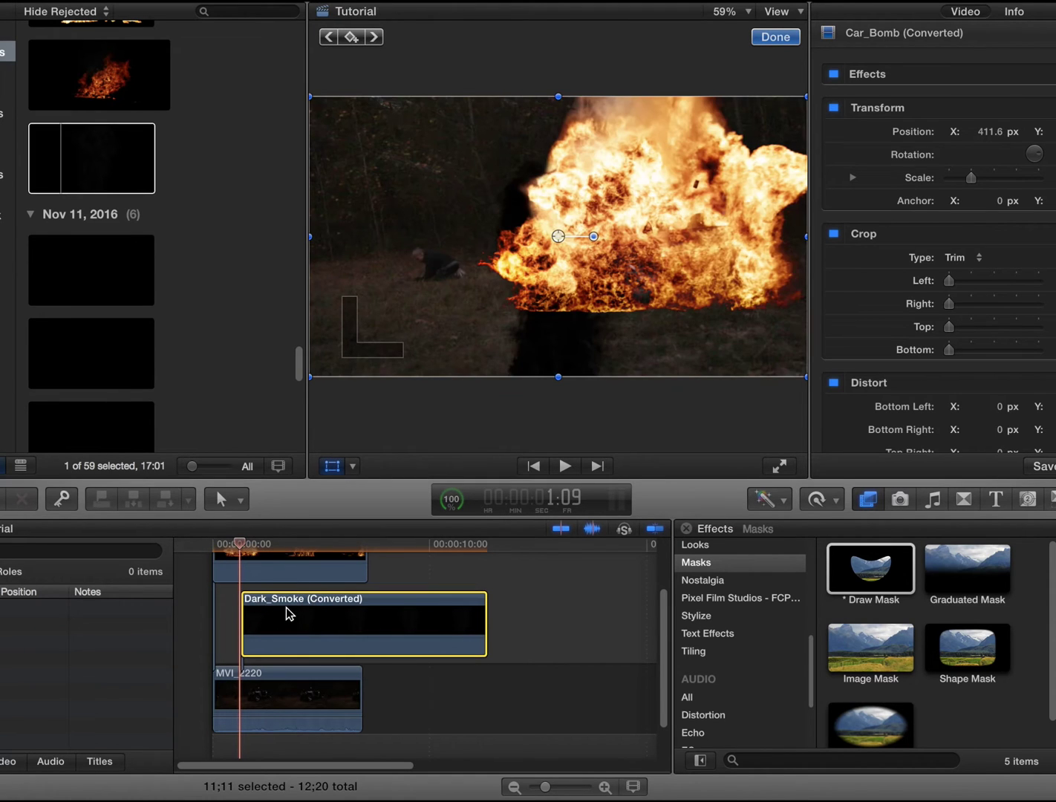
Step: Enlarge Dark_Smoke and place it over the UTV at X 298.1 px, then play from 1:09
drag(646, 295, 807, 215)
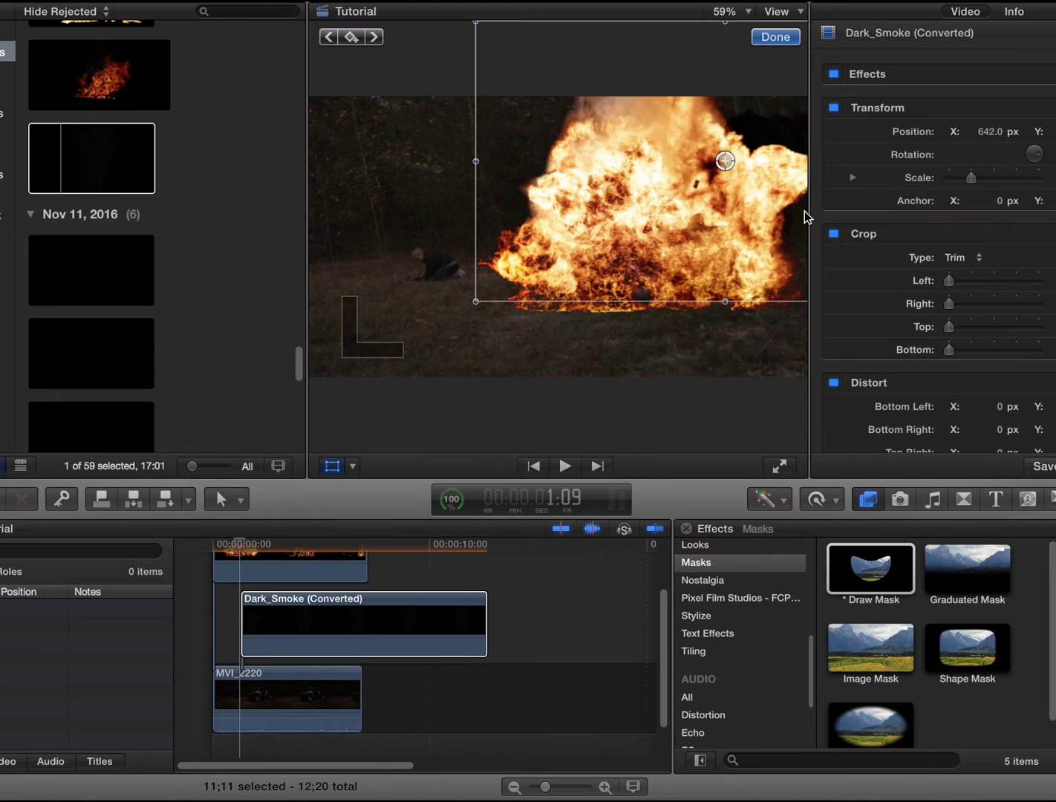
drag(479, 161, 337, 169)
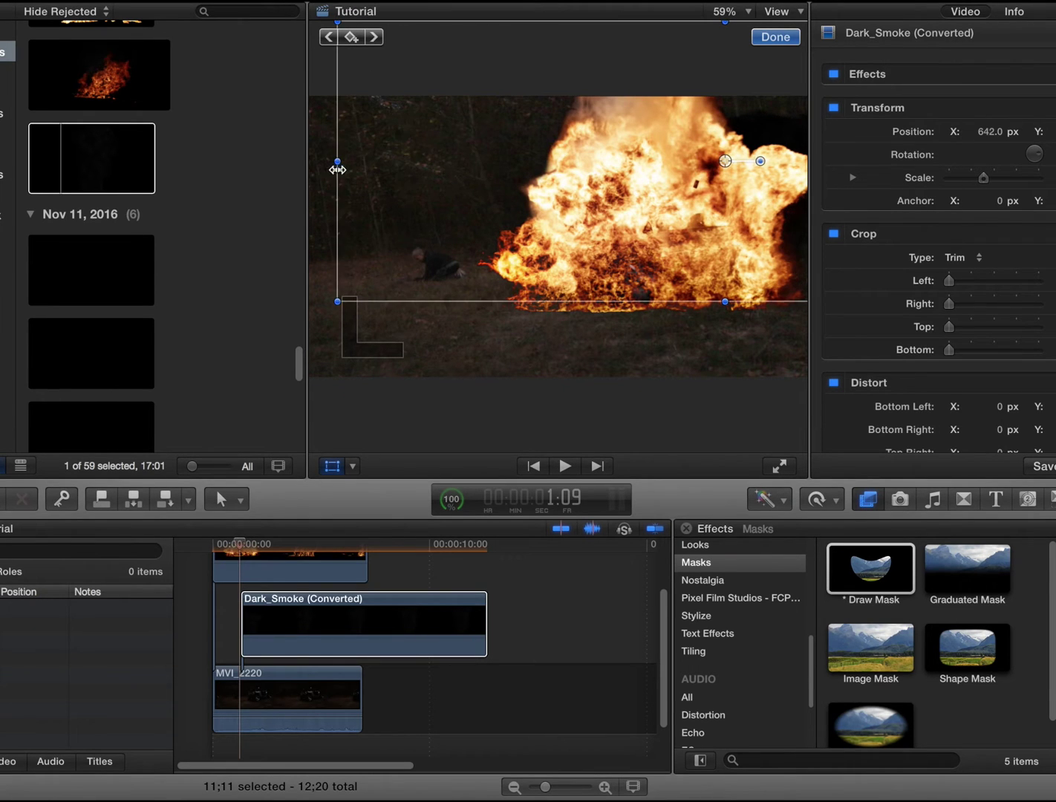
click(290, 576)
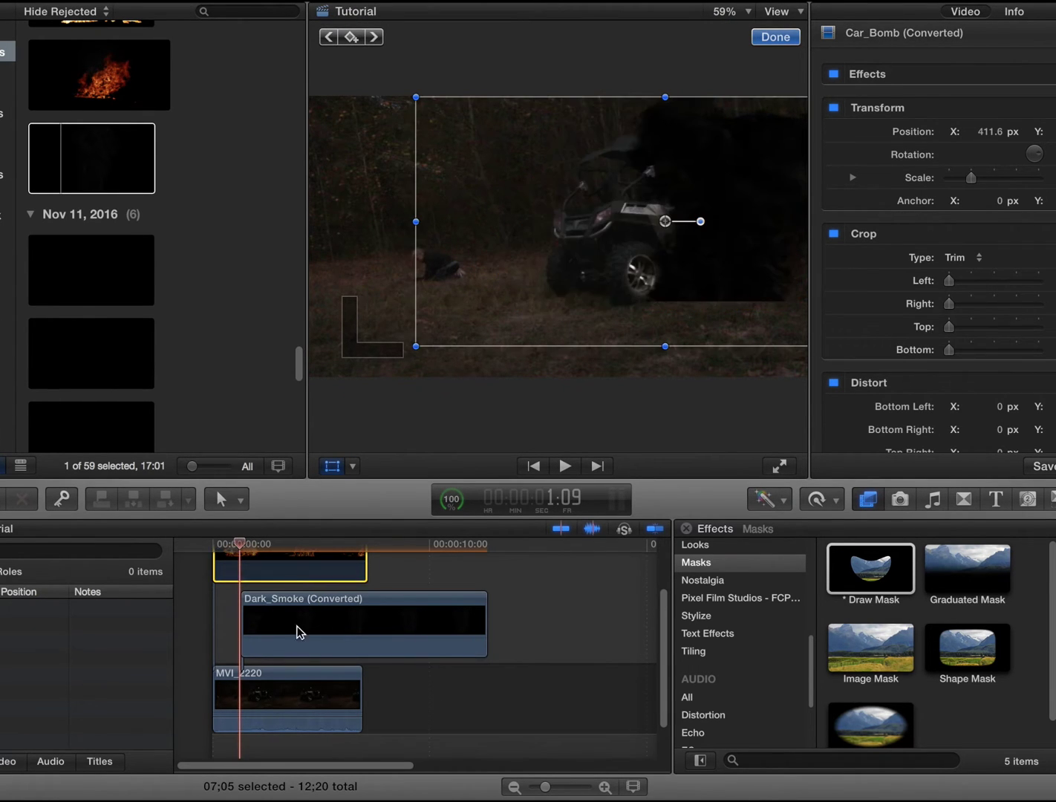
click(300, 641)
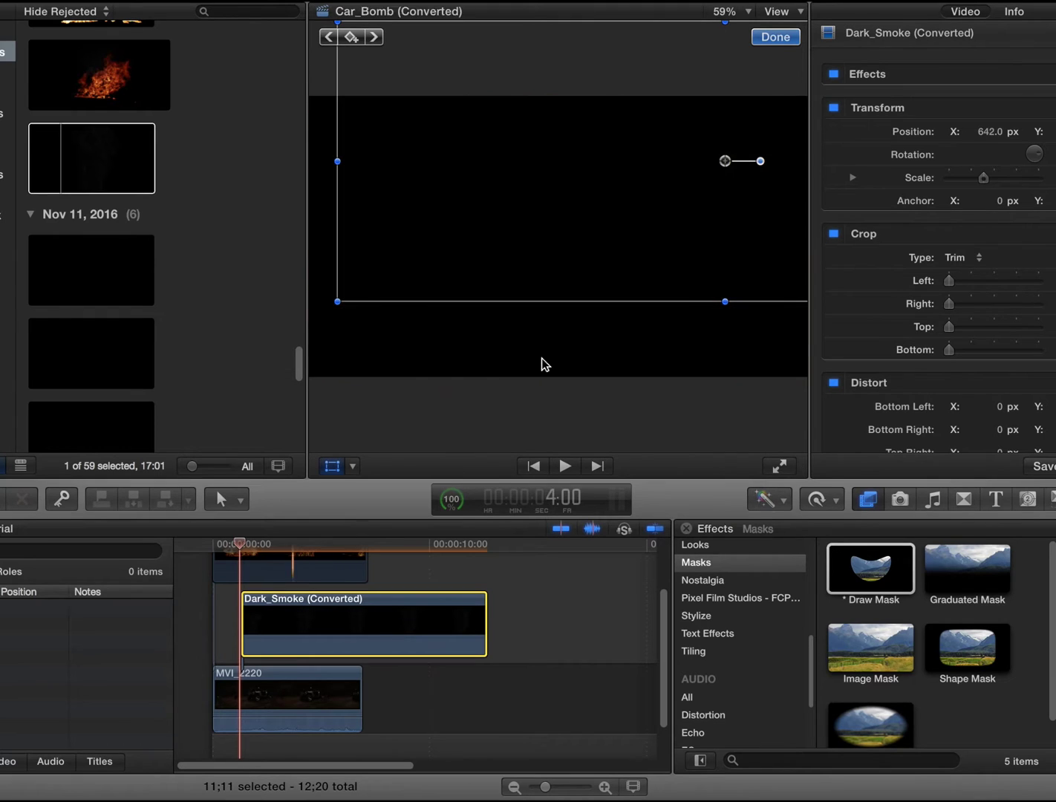
drag(587, 310, 552, 257)
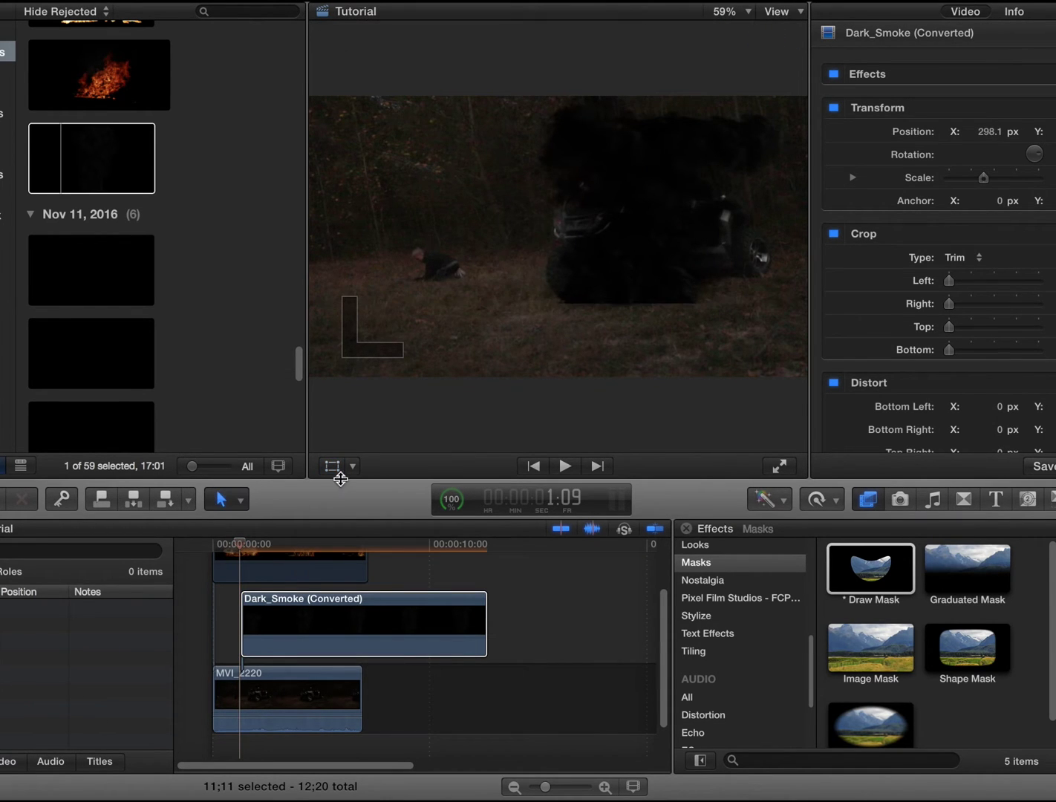
click(295, 566)
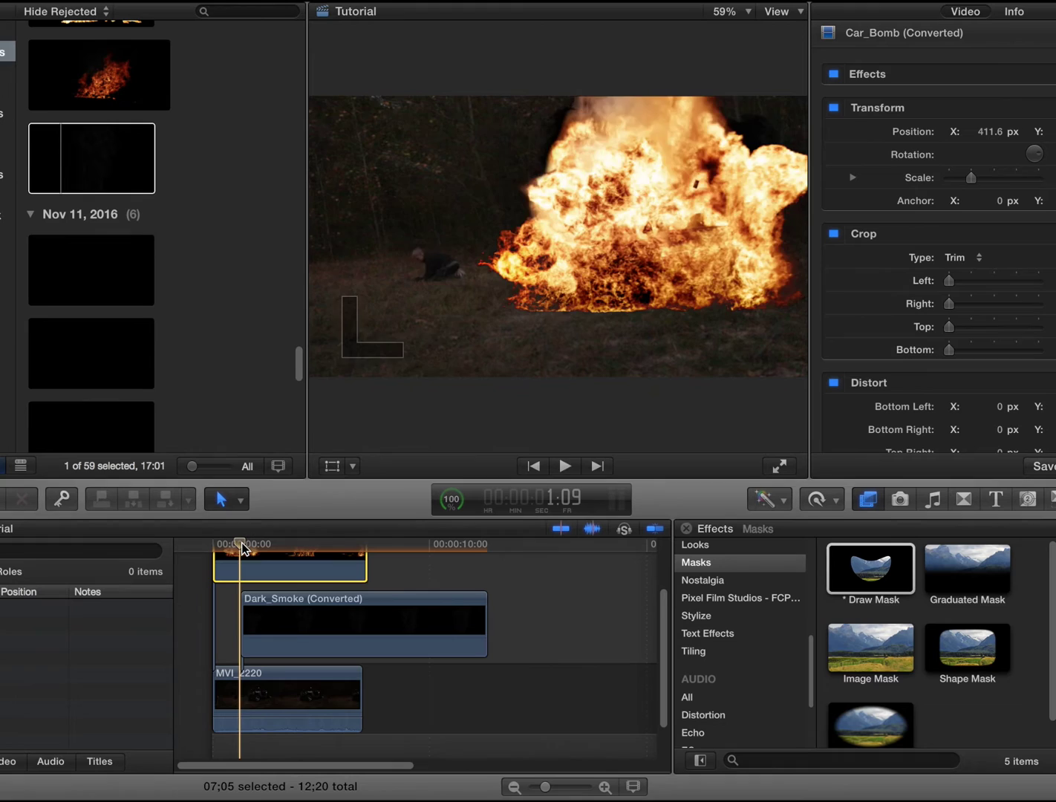
key(space)
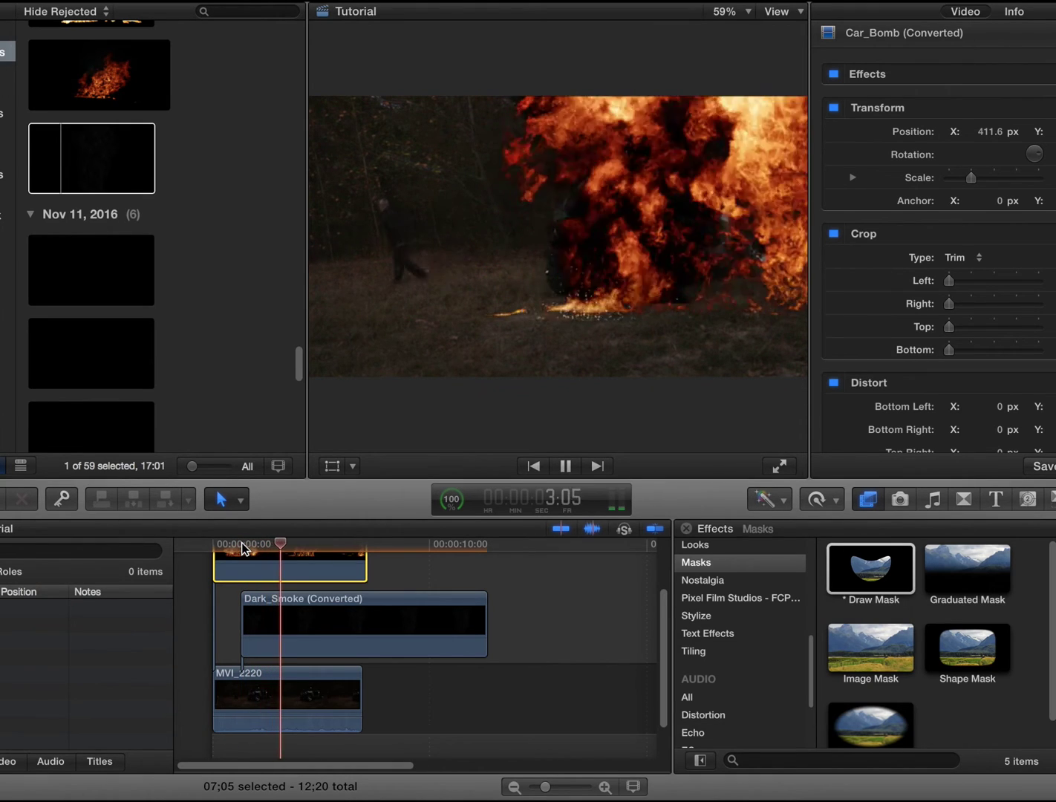
key(space)
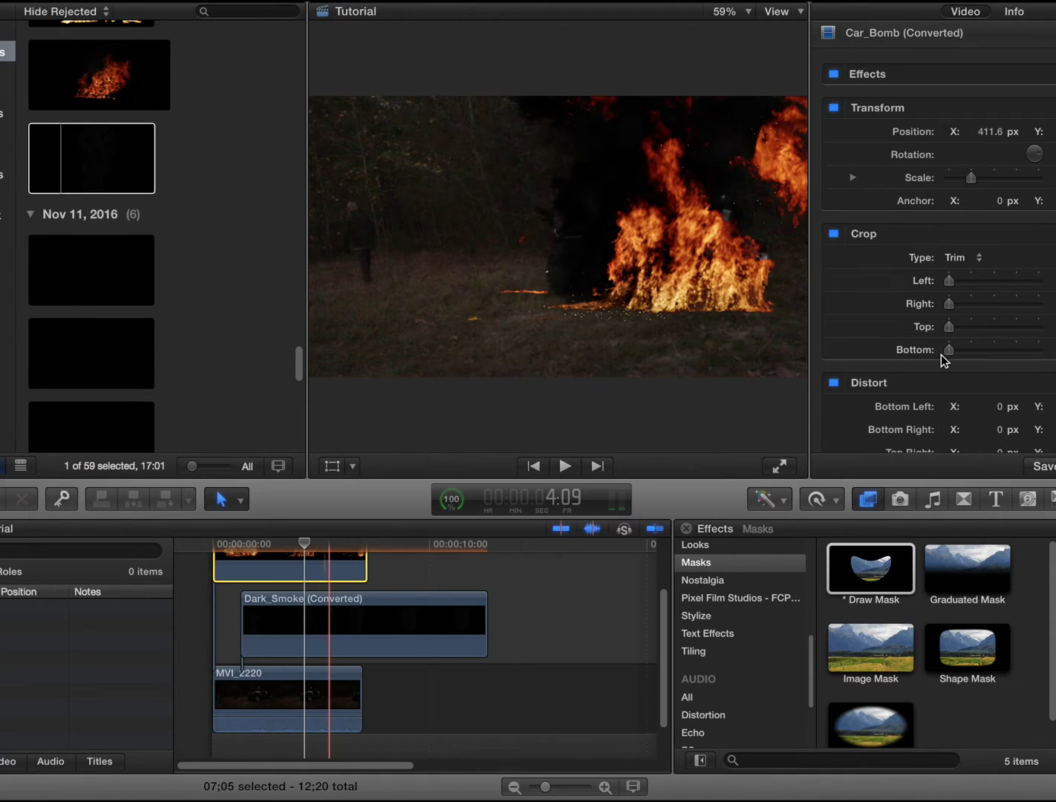
Step: Set the Car_Bomb clip's blend mode to Add
scroll(941, 360, down, 1)
scroll(941, 359, down, 10)
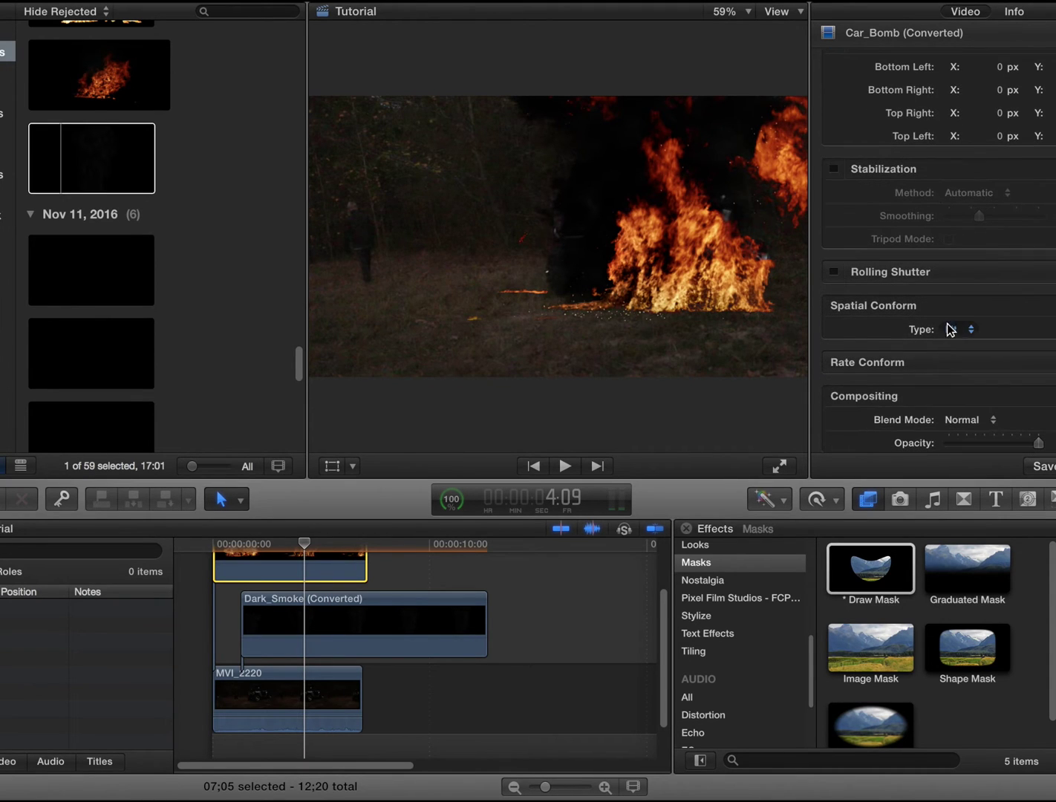
click(956, 420)
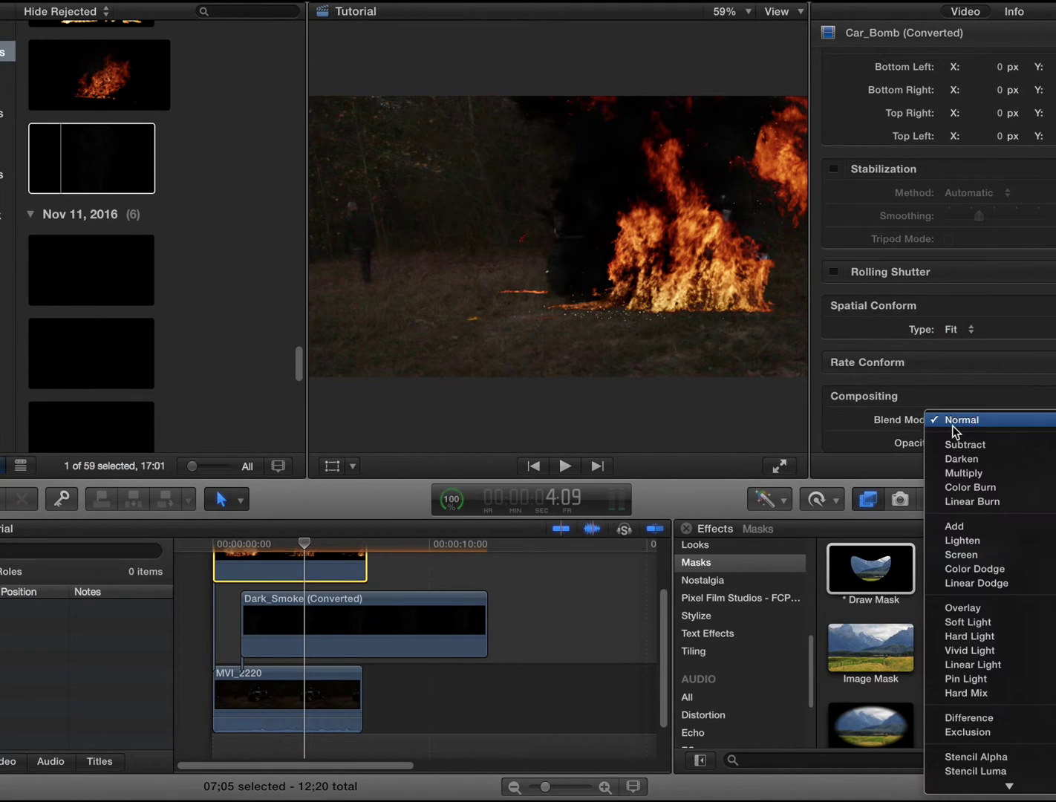
click(953, 528)
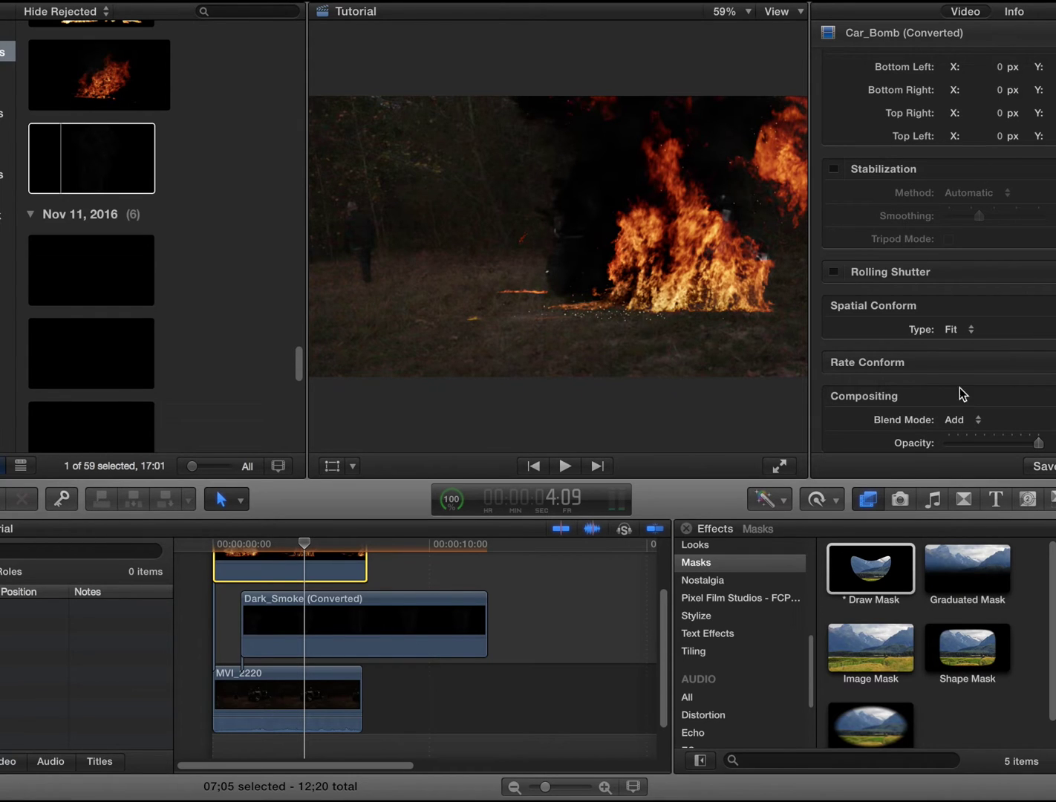
Step: Scrub back to the big explosion and step through its frames one by one
scroll(75, 210, up, 6)
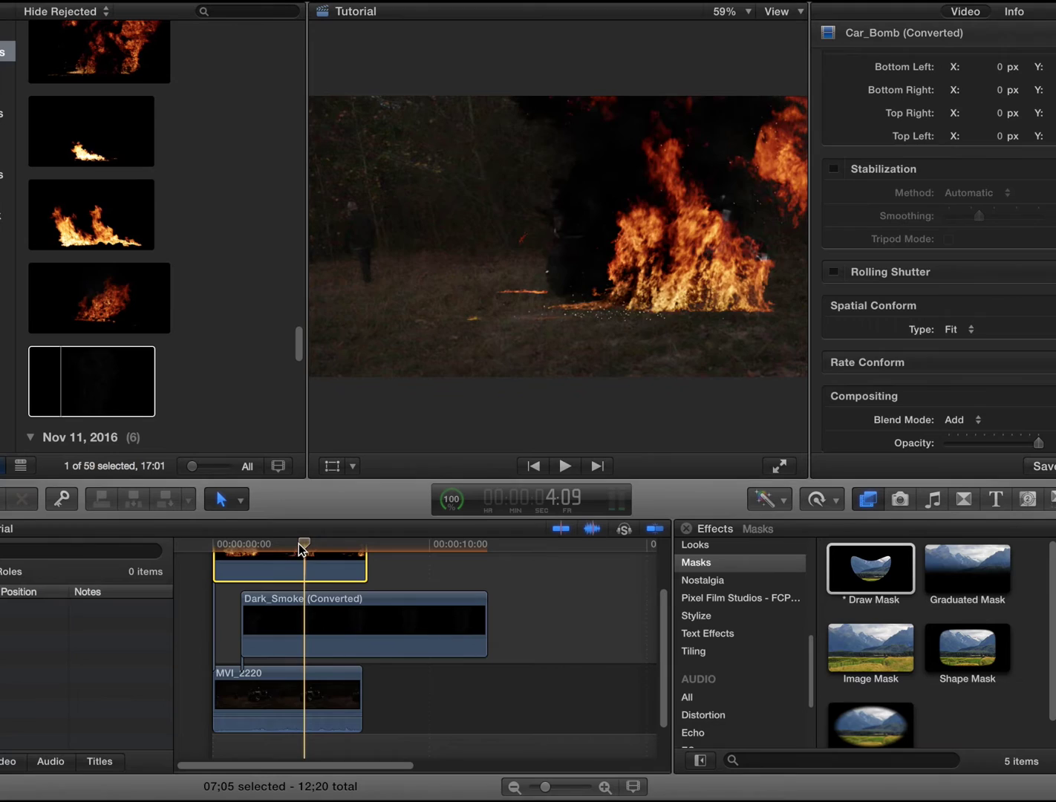
drag(299, 544, 240, 544)
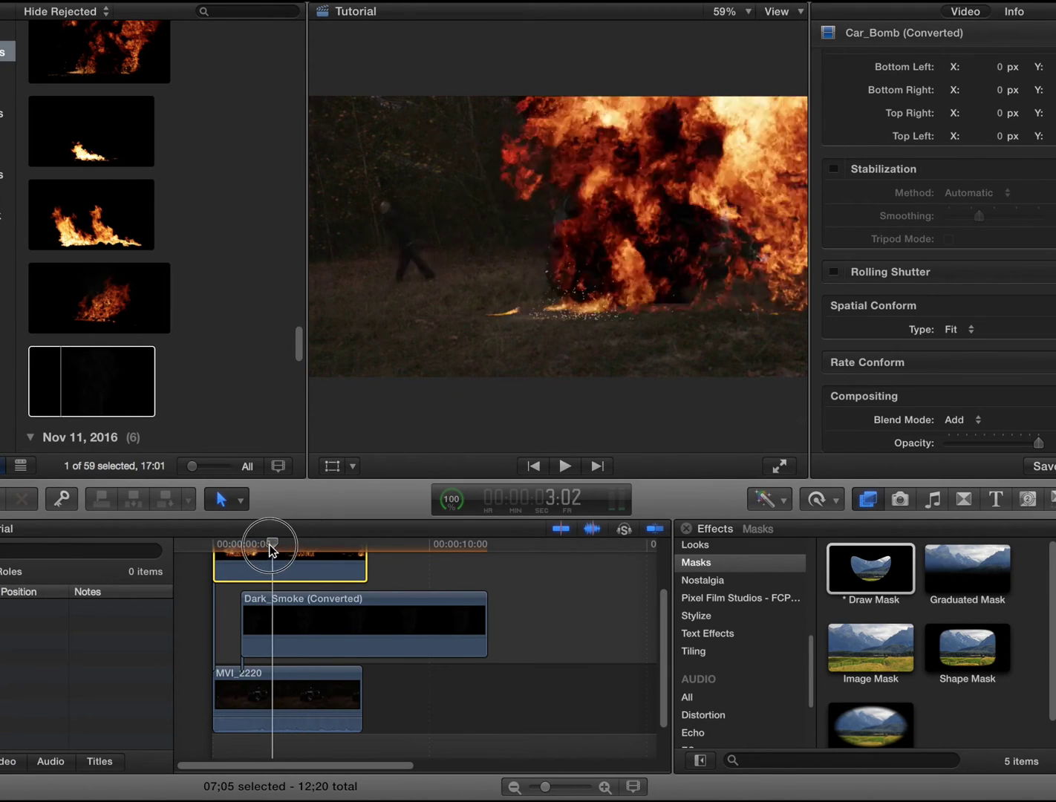
key(Left)
key(Left)
key(Left)
key(Left)
key(Left)
key(Left)
key(Left)
key(Left)
key(Left)
key(Left)
key(Left)
key(Left)
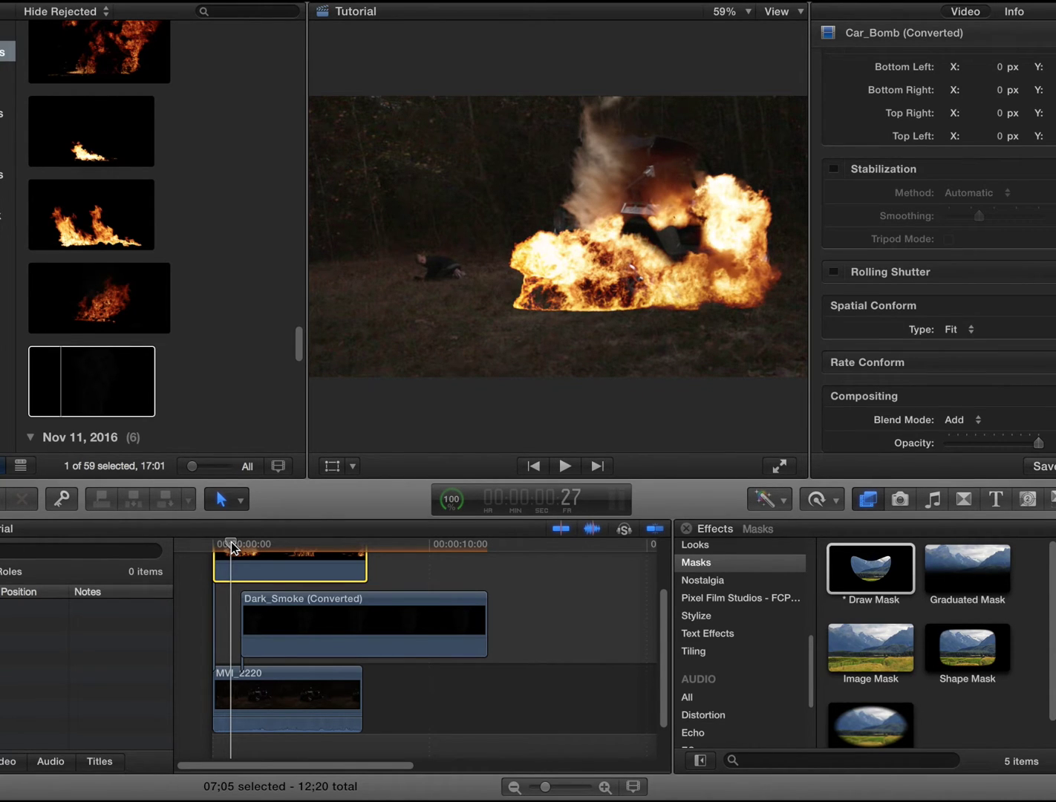
key(Right)
key(Right)
key(Right)
key(Right)
key(Right)
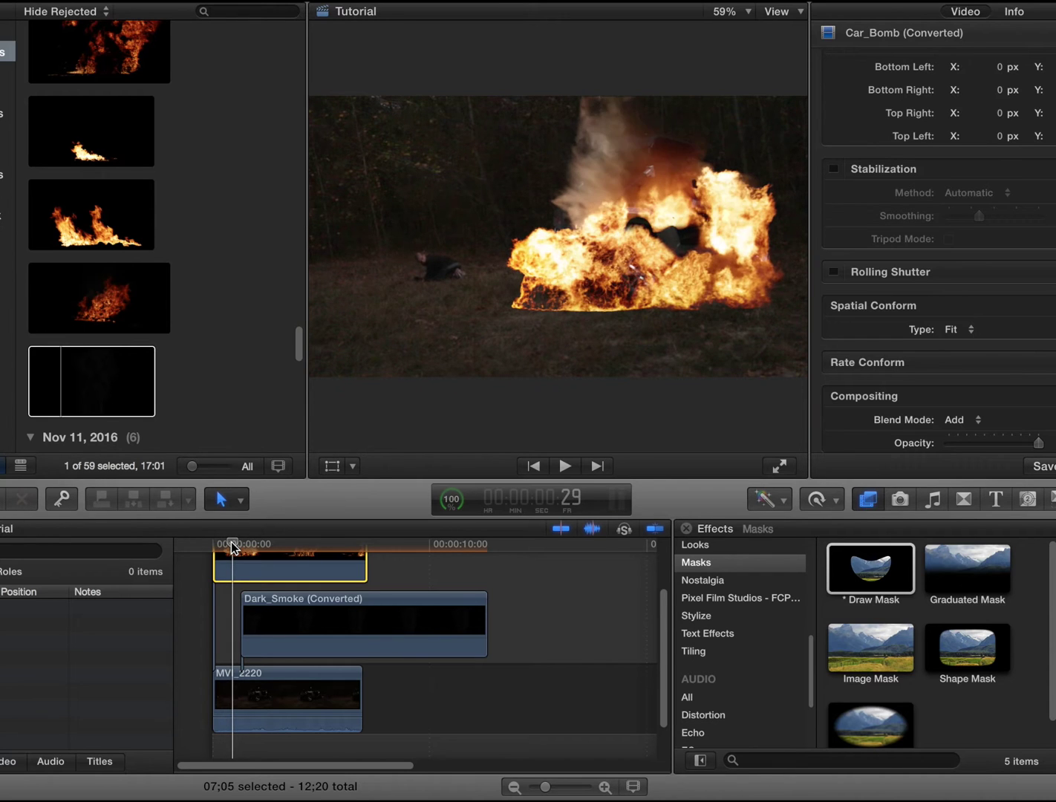
key(Left)
key(Left)
key(Left)
key(Left)
key(Left)
key(Left)
key(Left)
key(Left)
key(Left)
key(Left)
key(Left)
key(Left)
key(Left)
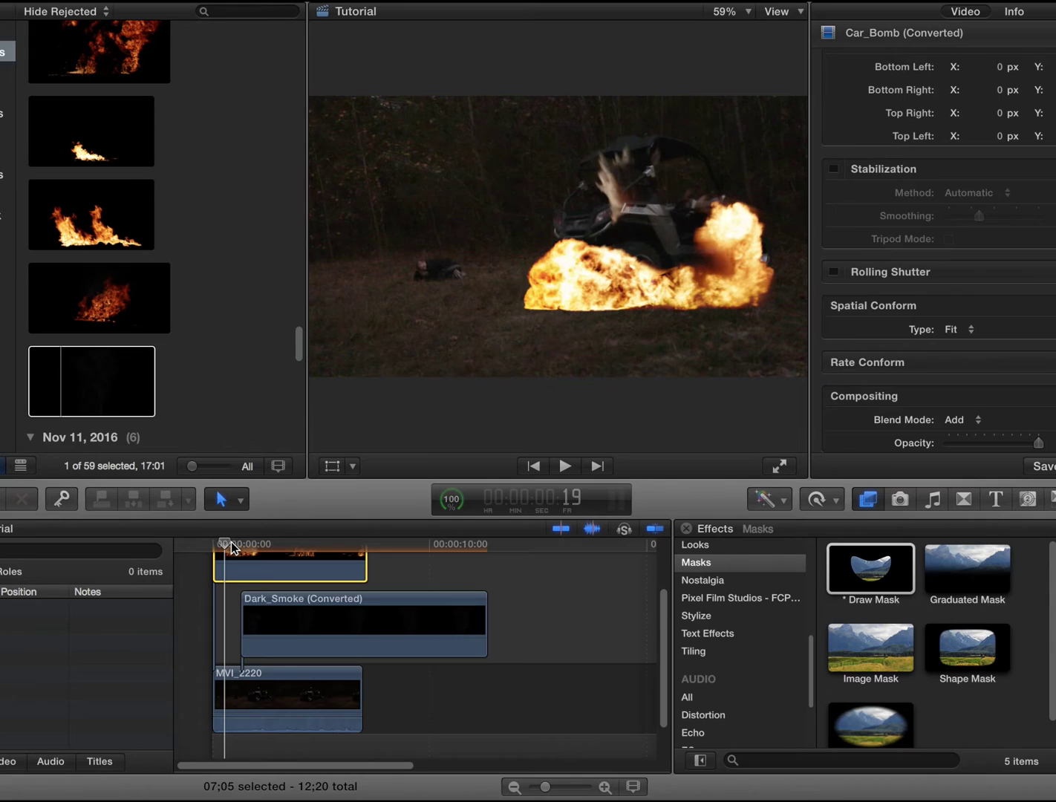
key(Right)
key(Right)
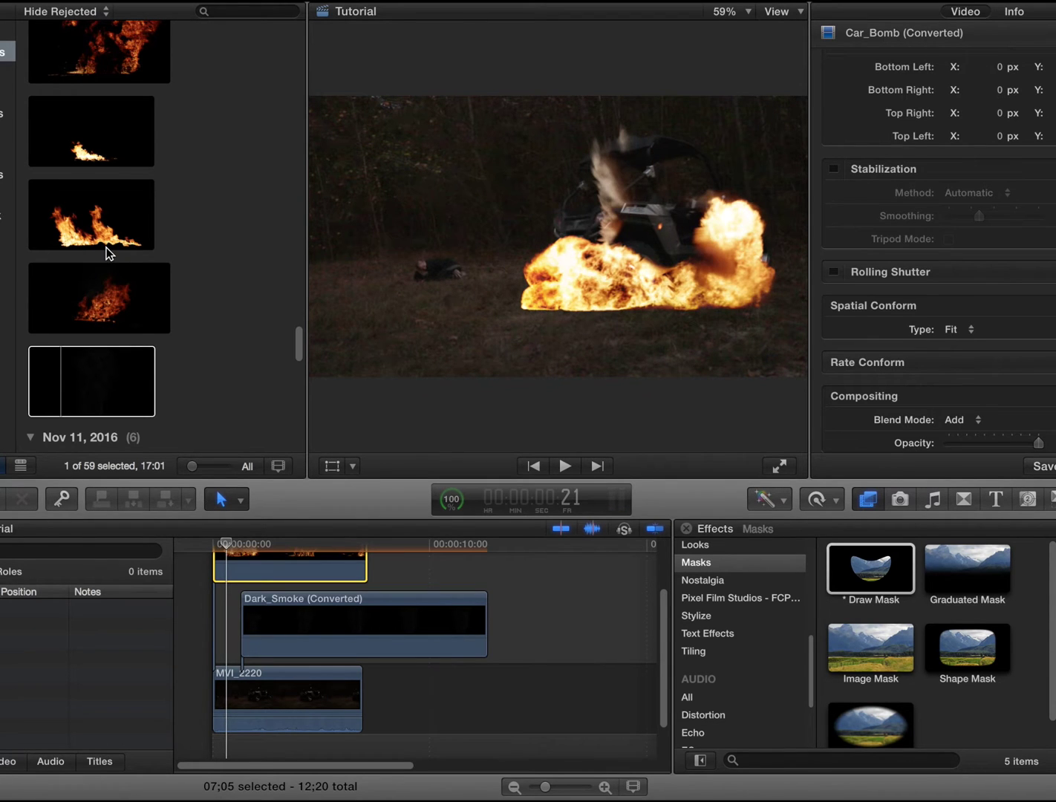
scroll(107, 250, up, 3)
Step: Add Explosion_03 to the timeline and move it right to X 397.2 px at 1:16
scroll(78, 266, down, 2)
click(74, 265)
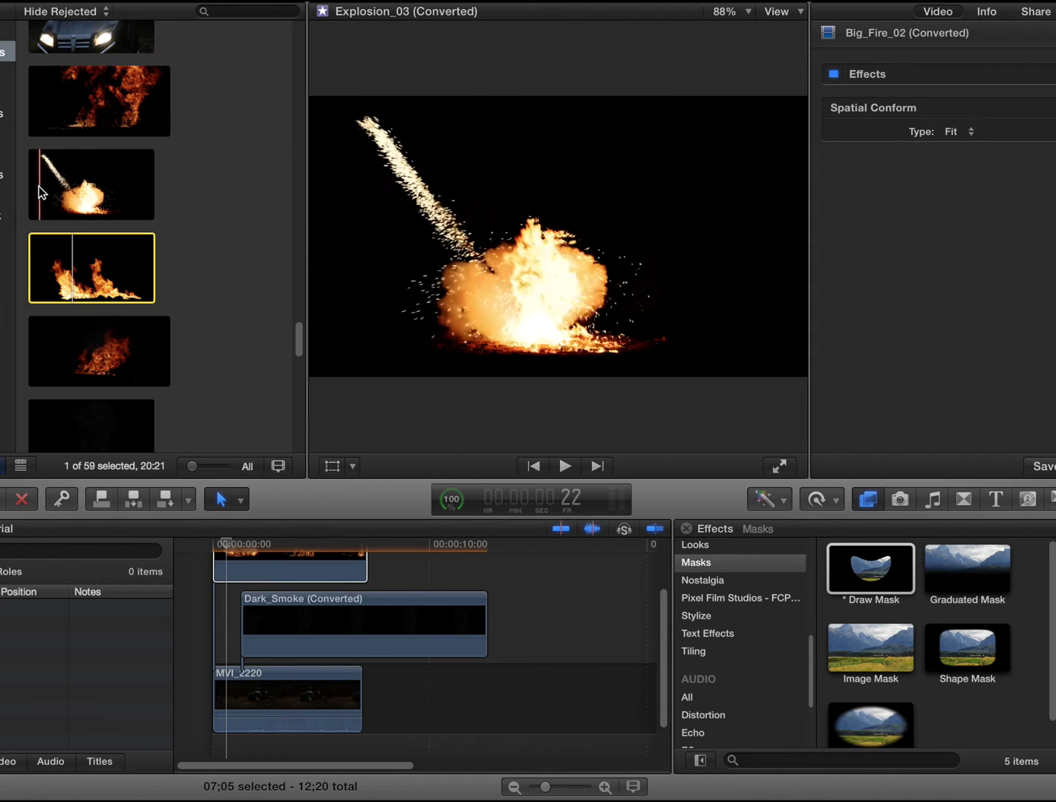
drag(30, 176, 229, 583)
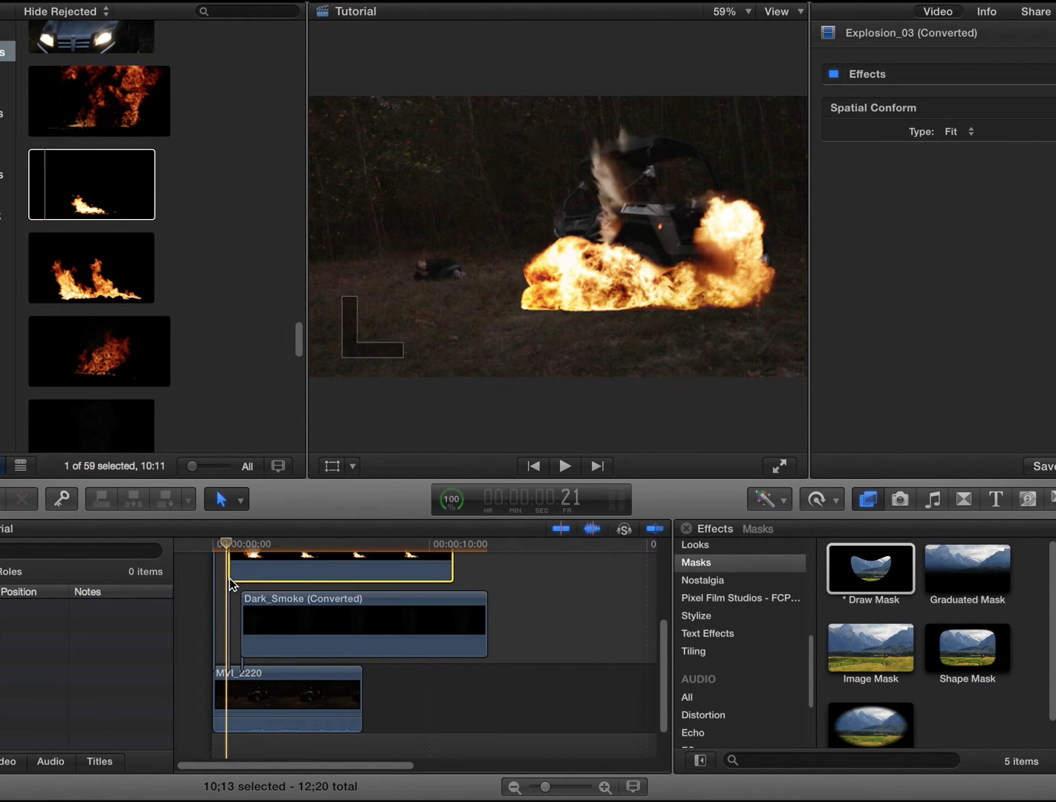
scroll(229, 577, up, 5)
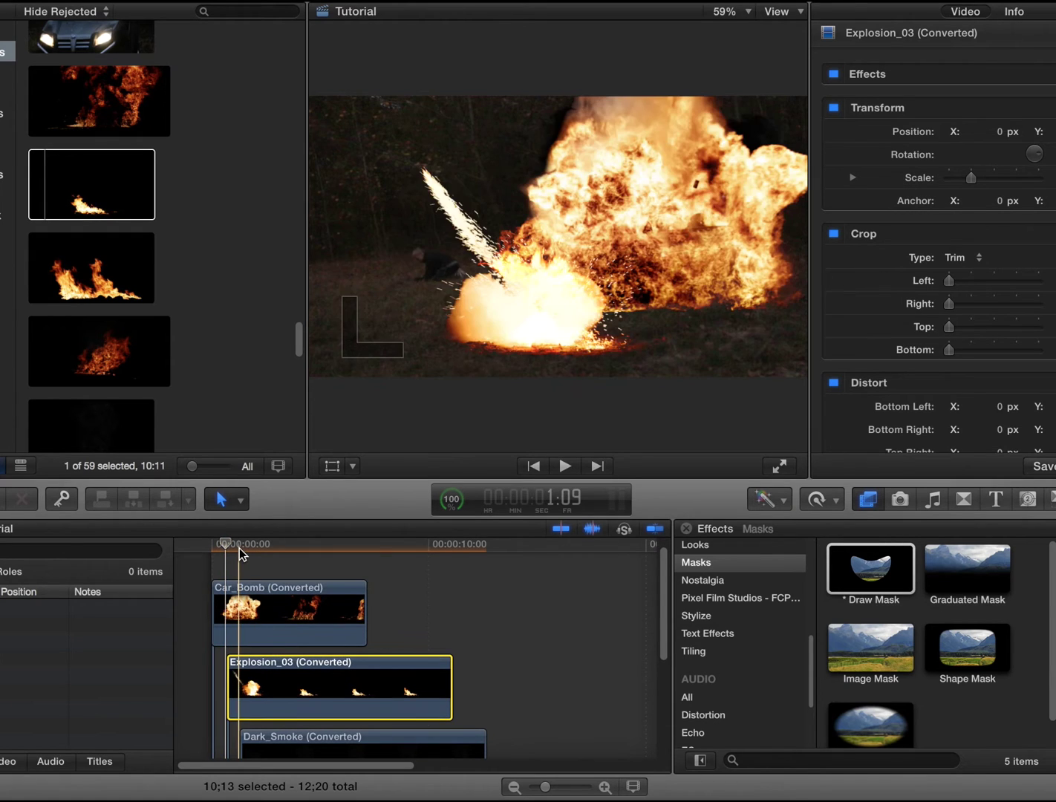
click(242, 564)
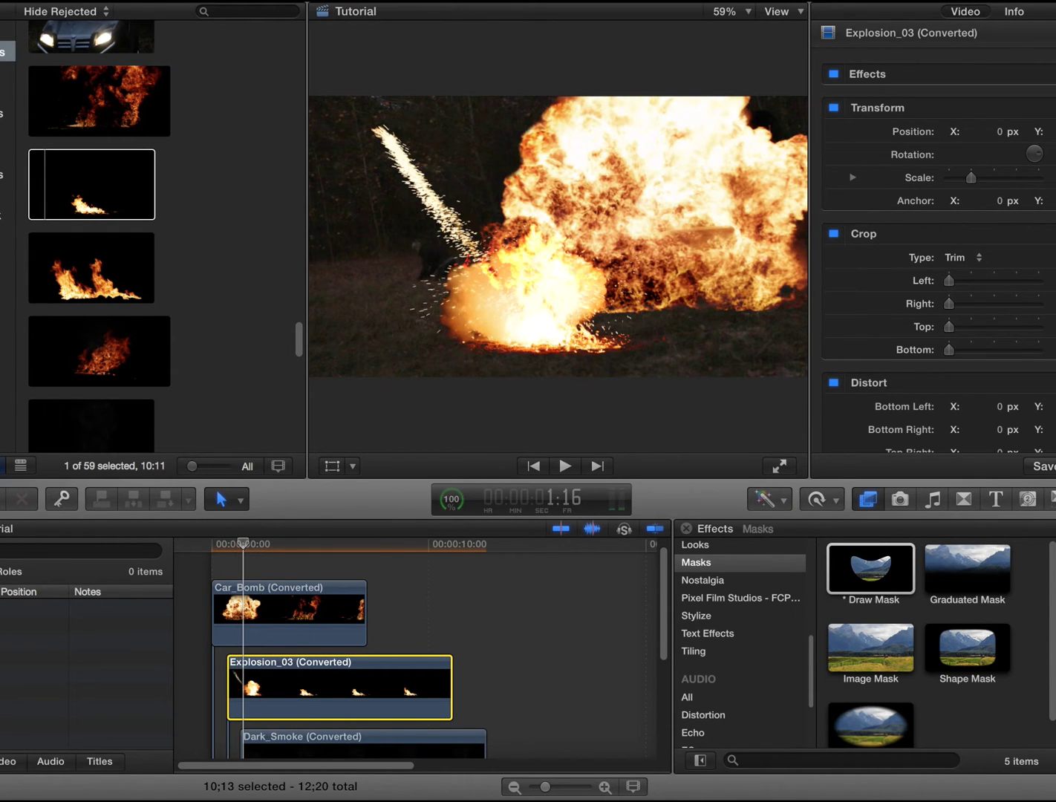
key(shift+t)
drag(518, 309, 618, 282)
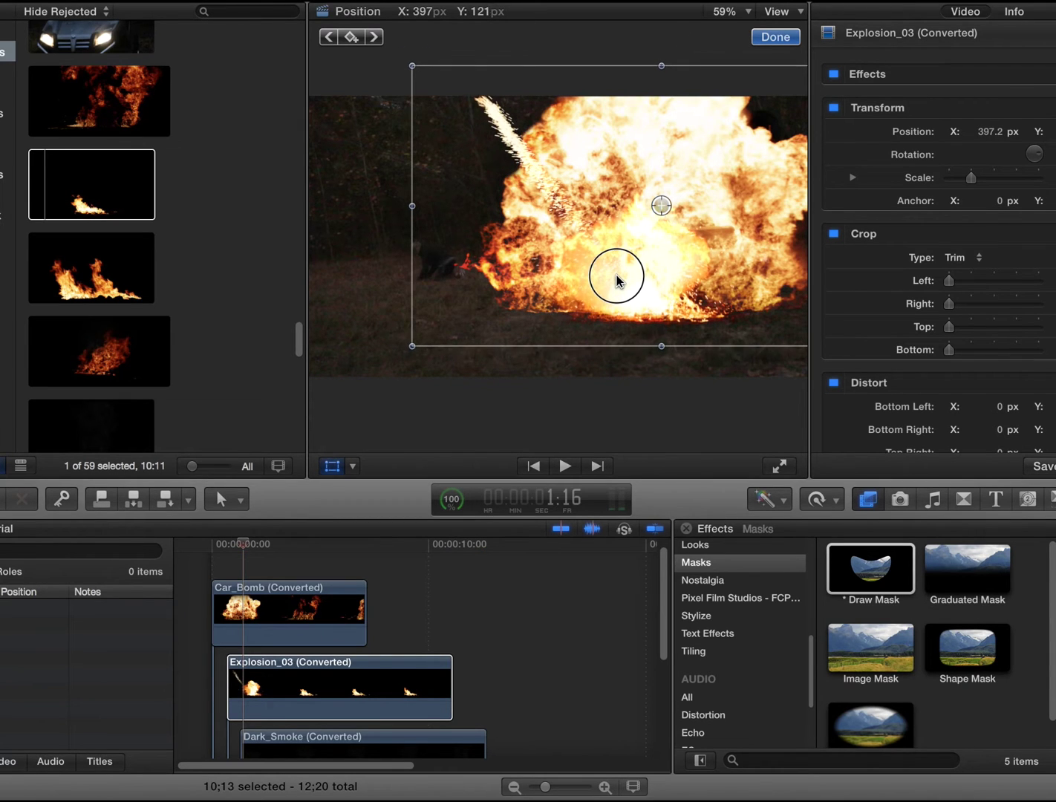
Step: Set Explosion_03's blend mode to Add and play the composite from the start, stopping at 0:21
scroll(1005, 274, down, 10)
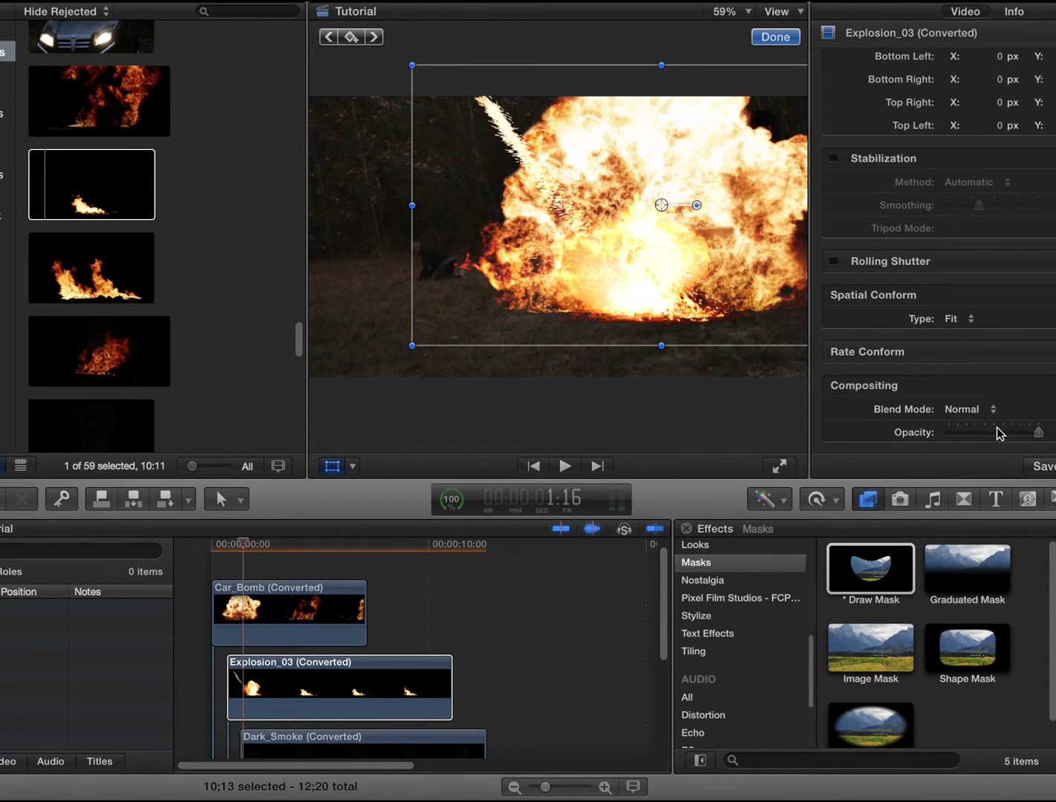
click(965, 409)
click(962, 518)
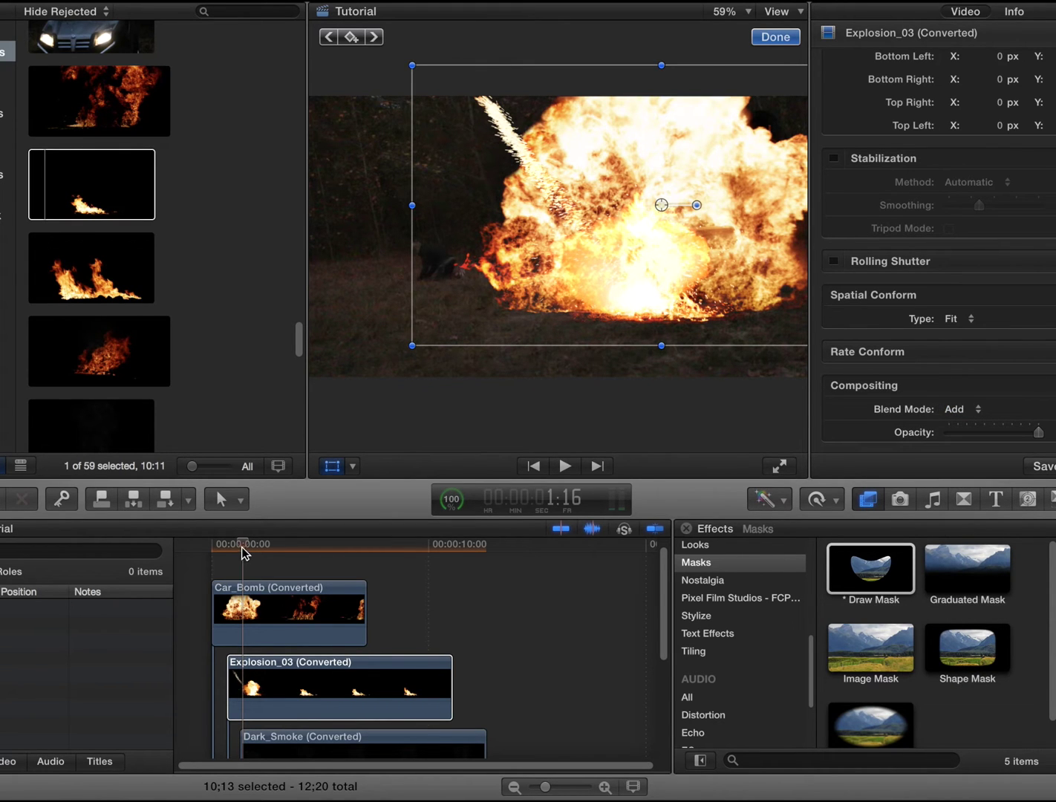
click(198, 547)
key(space)
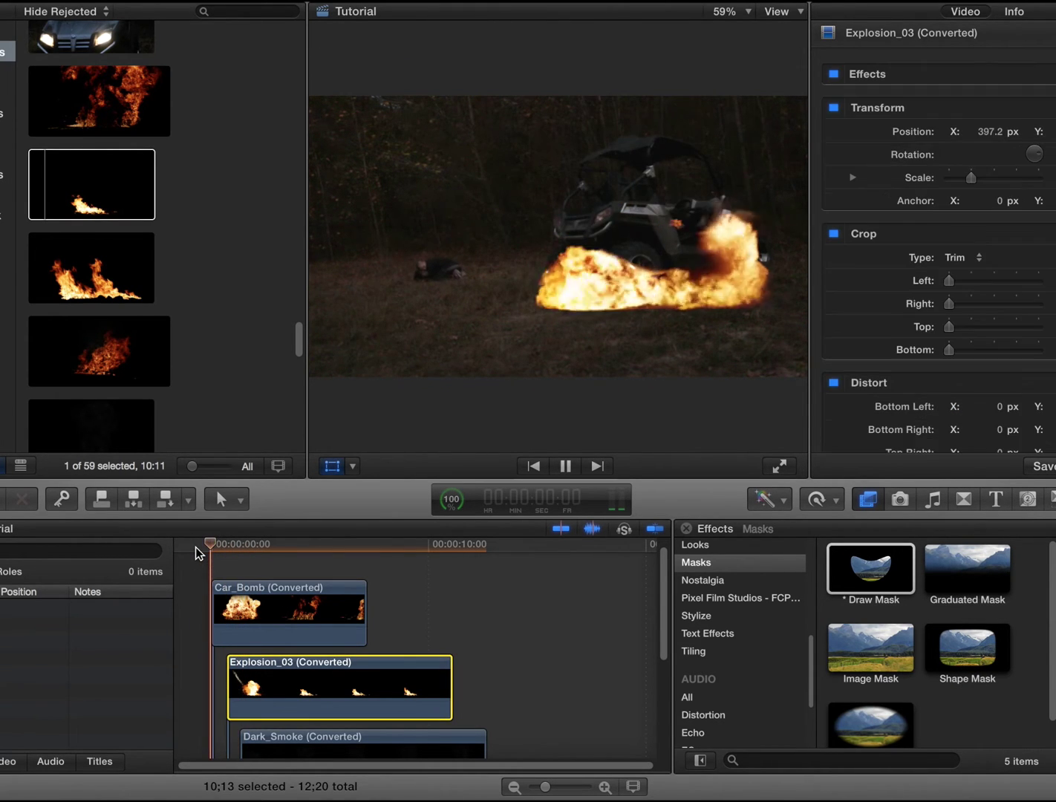
key(space)
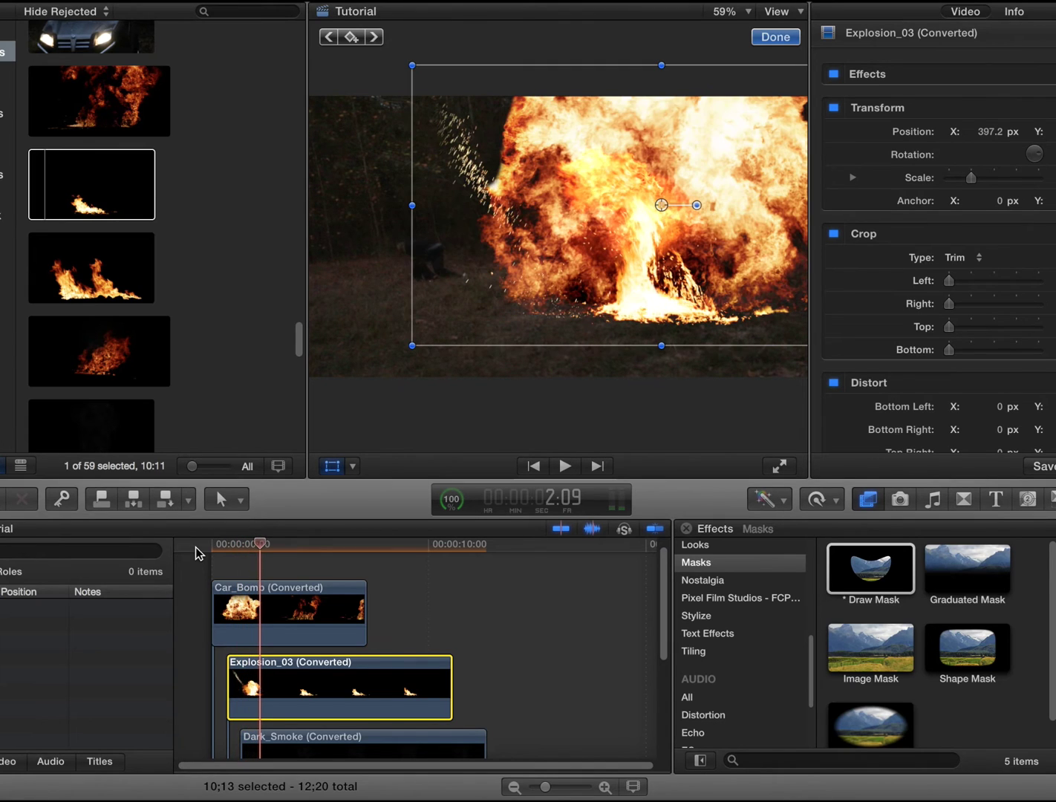
drag(197, 547, 230, 554)
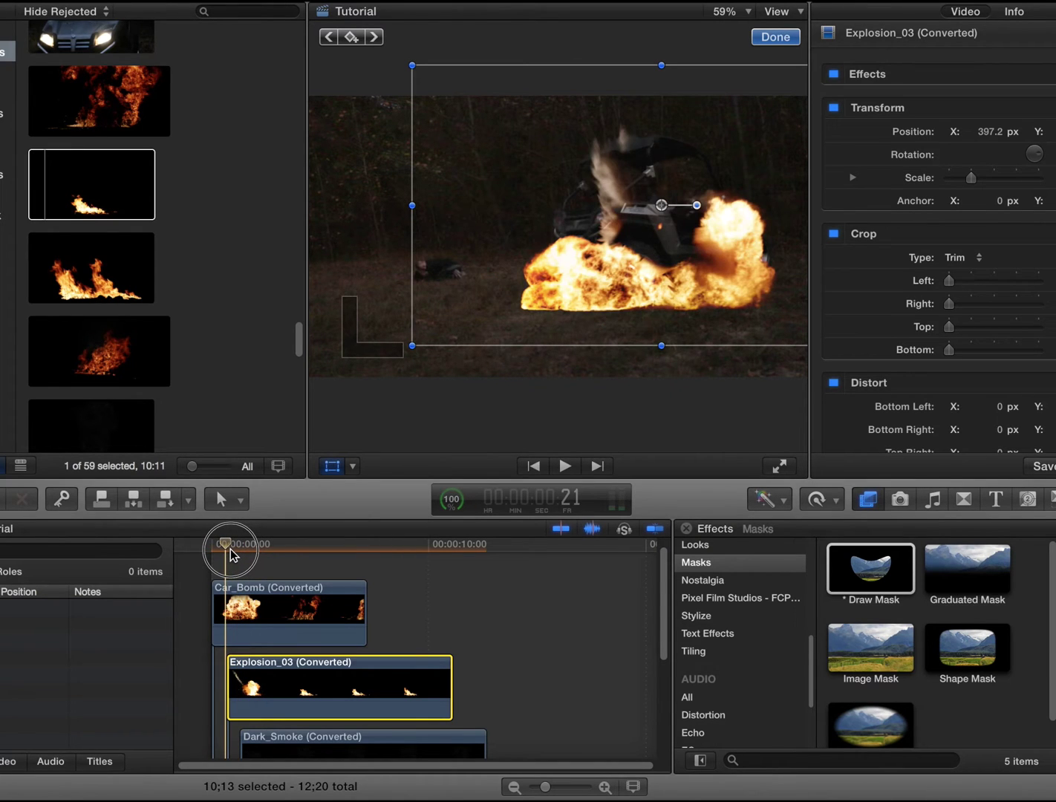
scroll(299, 646, down, 5)
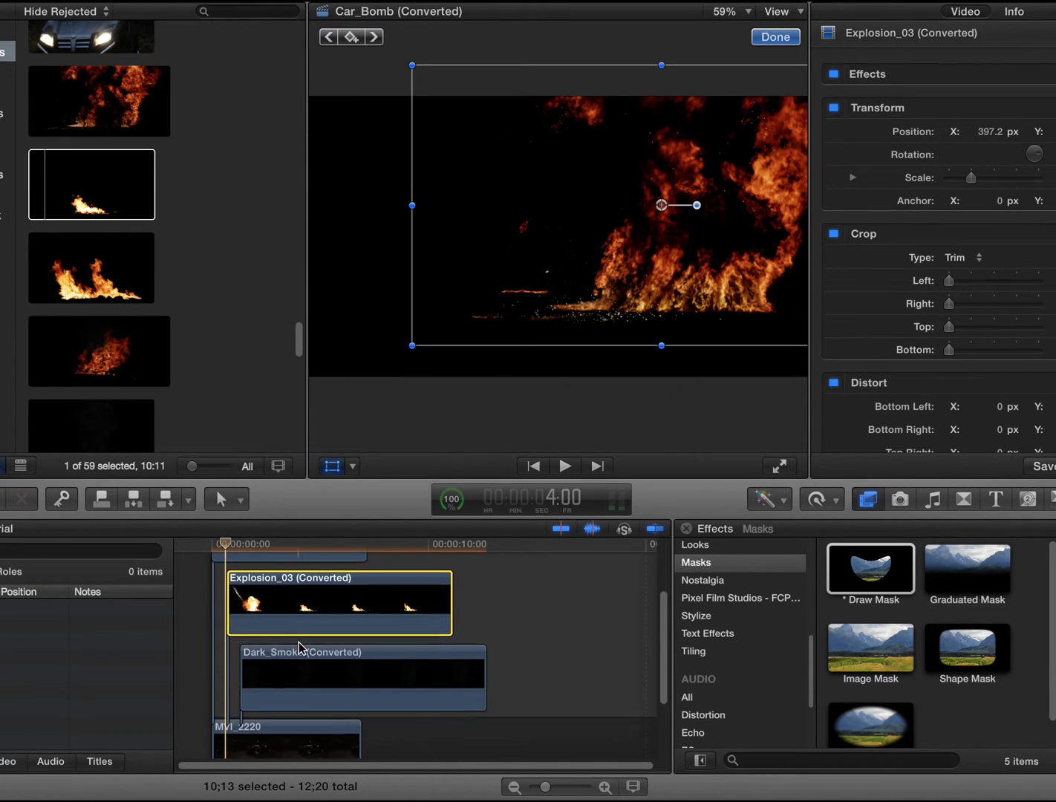
Step: Add Big_Fire_03 to the timeline with blend mode Add
scroll(194, 413, down, 3)
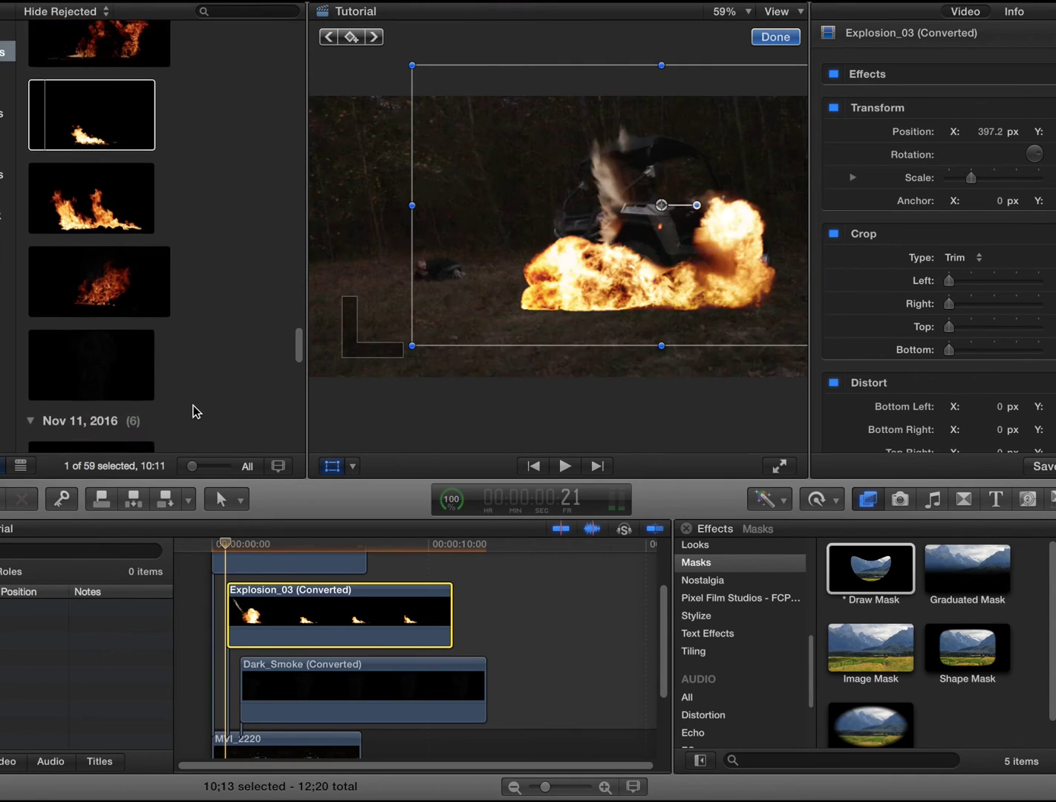
click(77, 267)
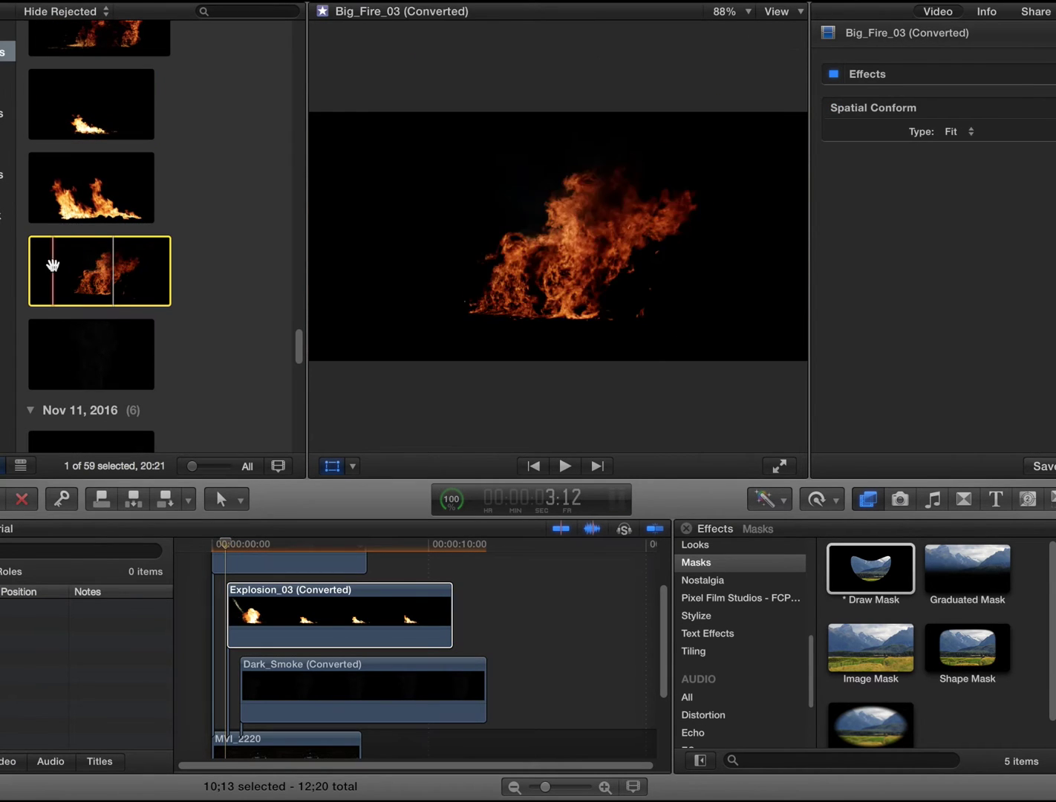
drag(33, 268, 234, 606)
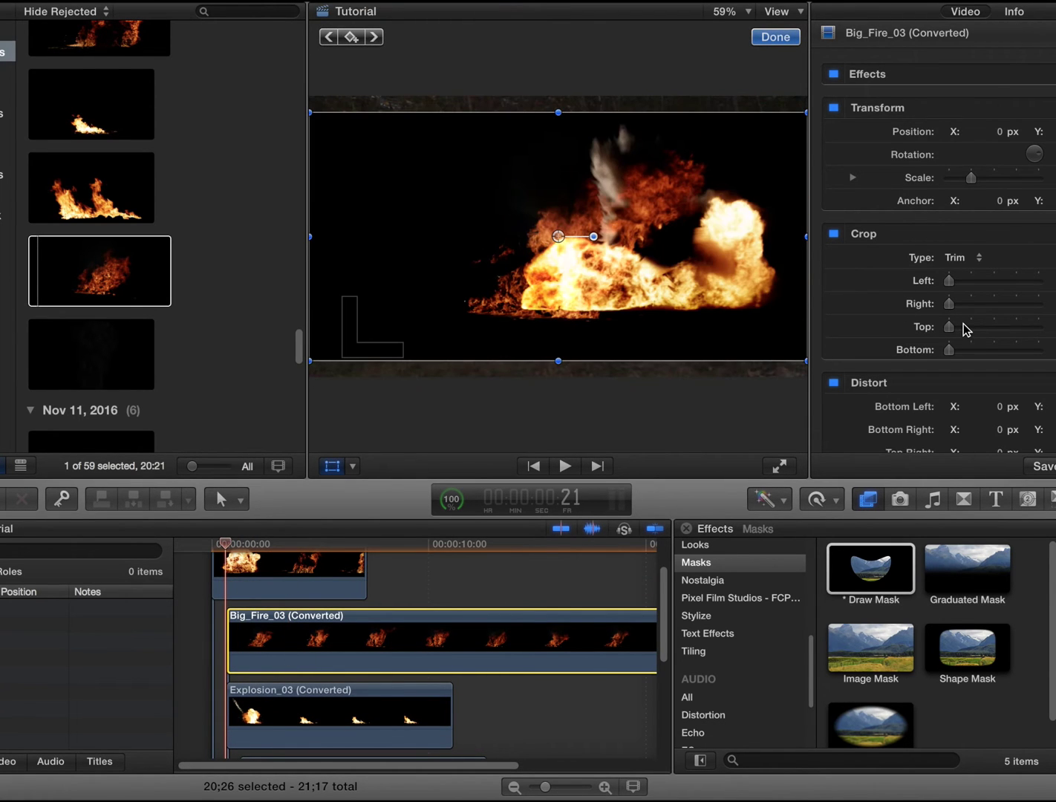
scroll(965, 329, down, 10)
click(964, 410)
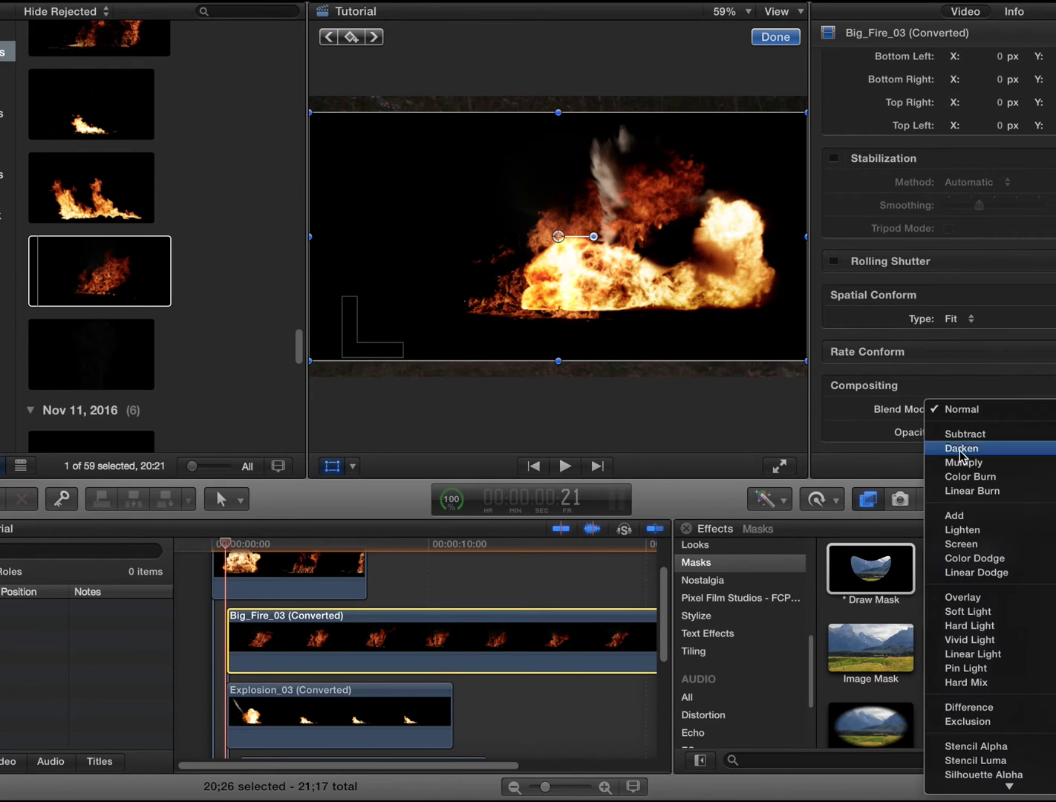
click(954, 515)
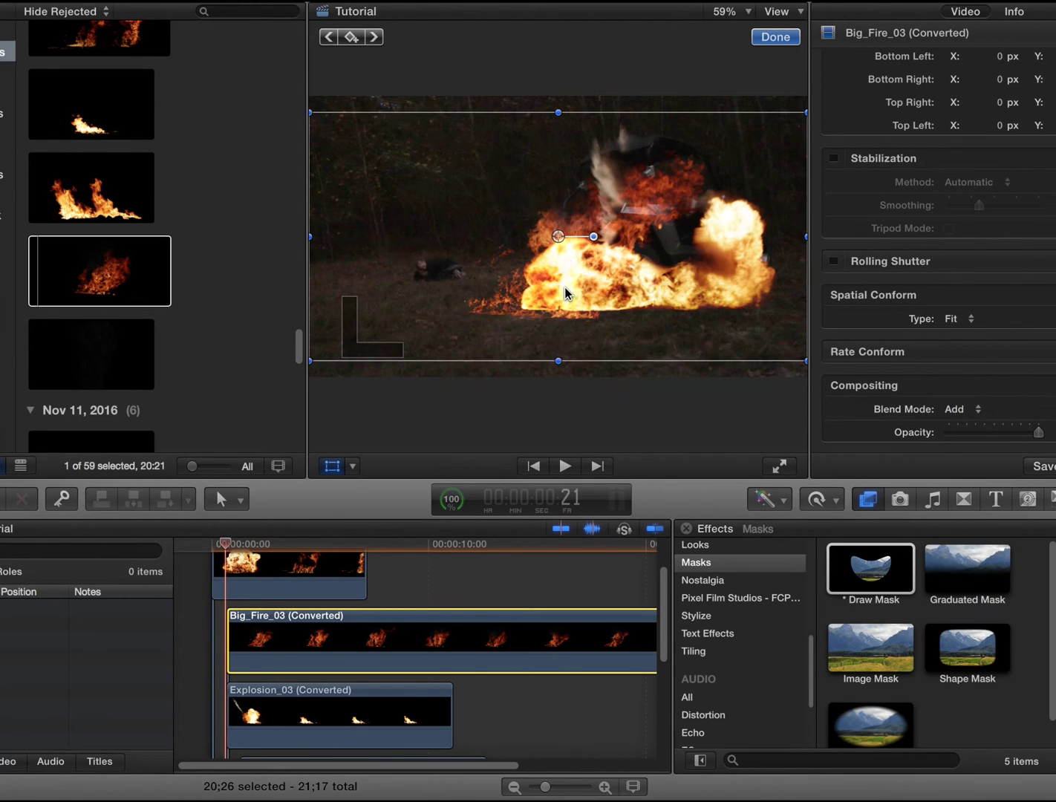
Step: Start Big_Fire_03 about 10 frames later and move its flames over the burning vehicle at X 556.1 px
drag(564, 294, 649, 273)
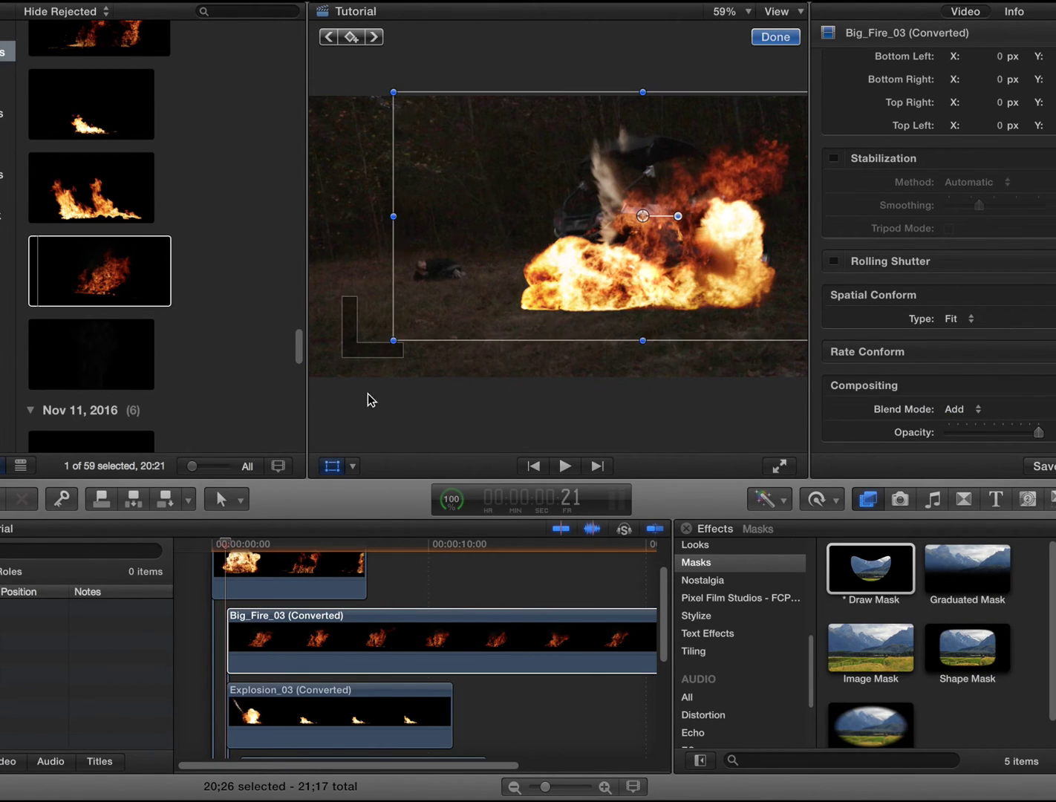
drag(228, 553, 236, 553)
drag(242, 636, 253, 636)
key(space)
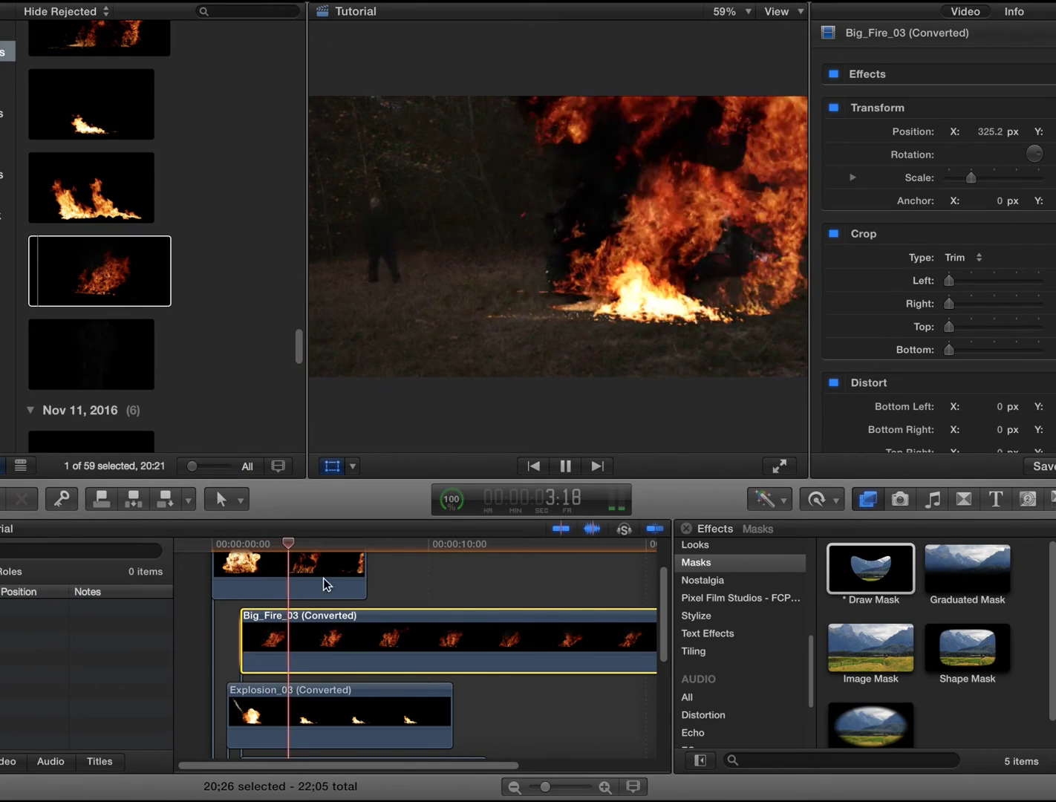
key(space)
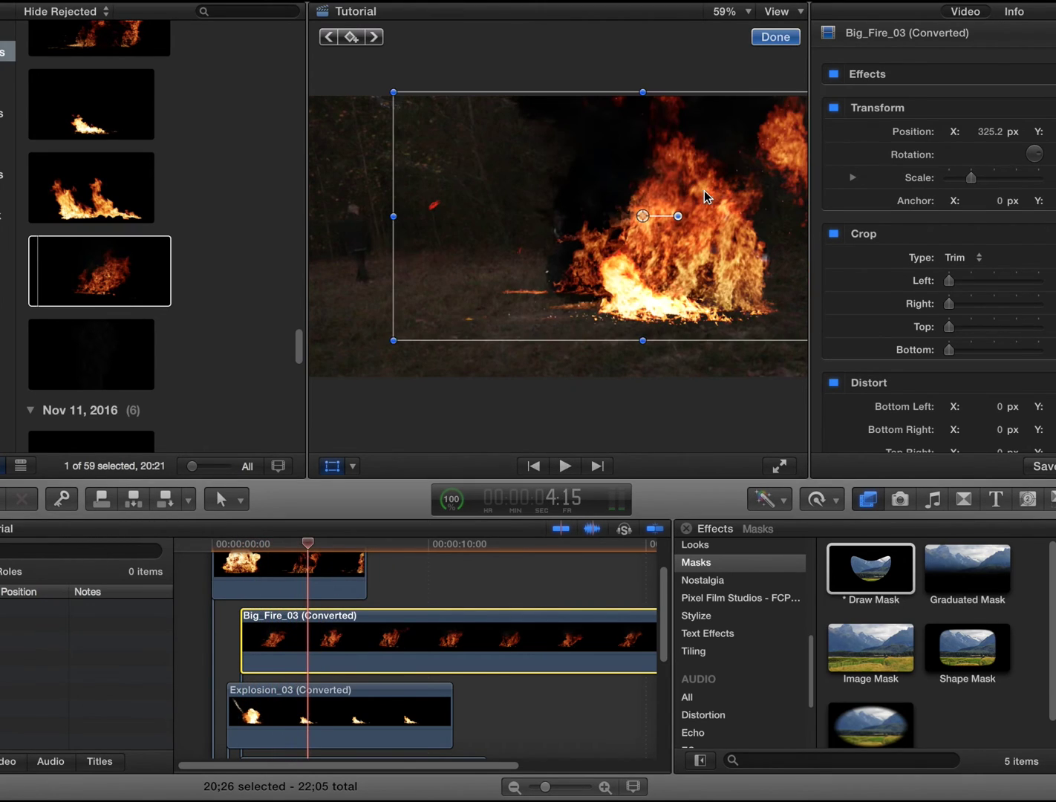
drag(697, 242, 772, 259)
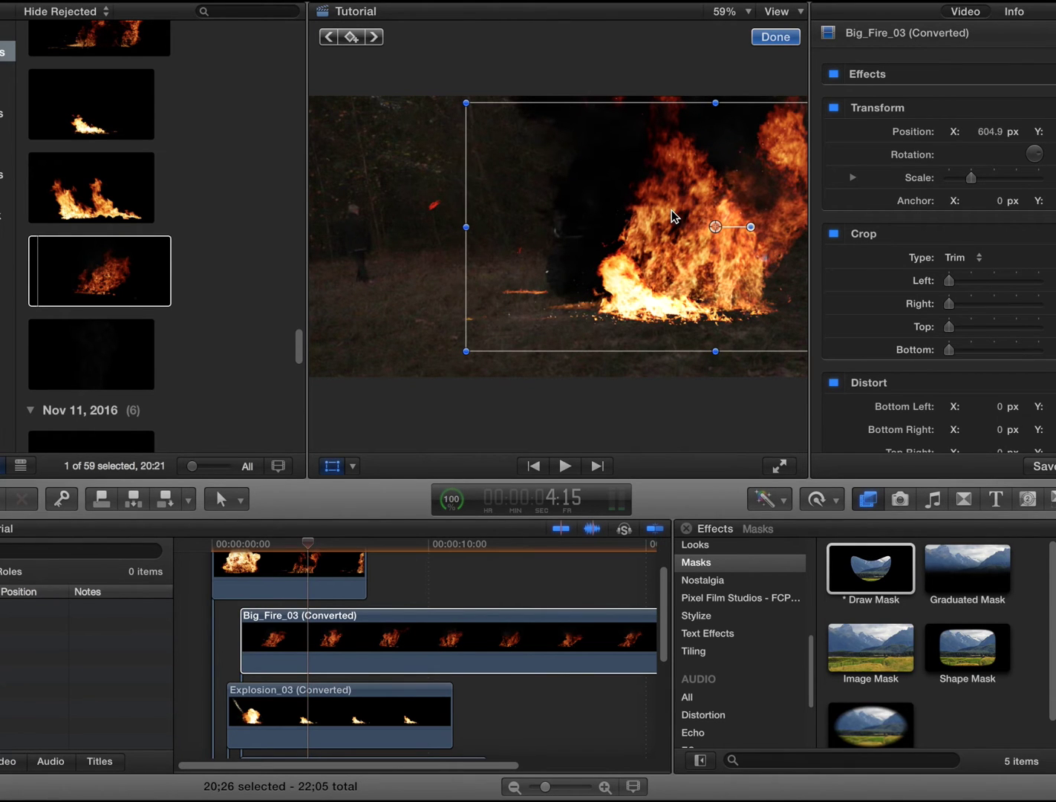
drag(692, 245, 688, 296)
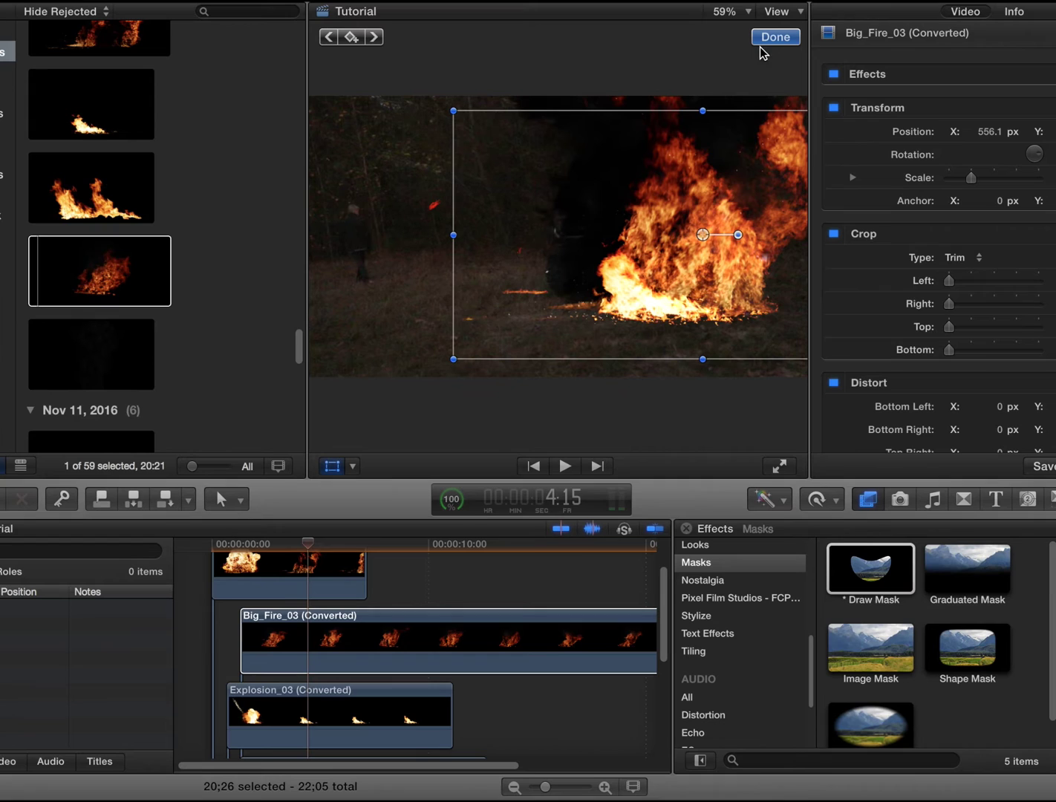
Step: Add Big_Fire_02 to the timeline, undoing an accidental move of the background footage
click(63, 190)
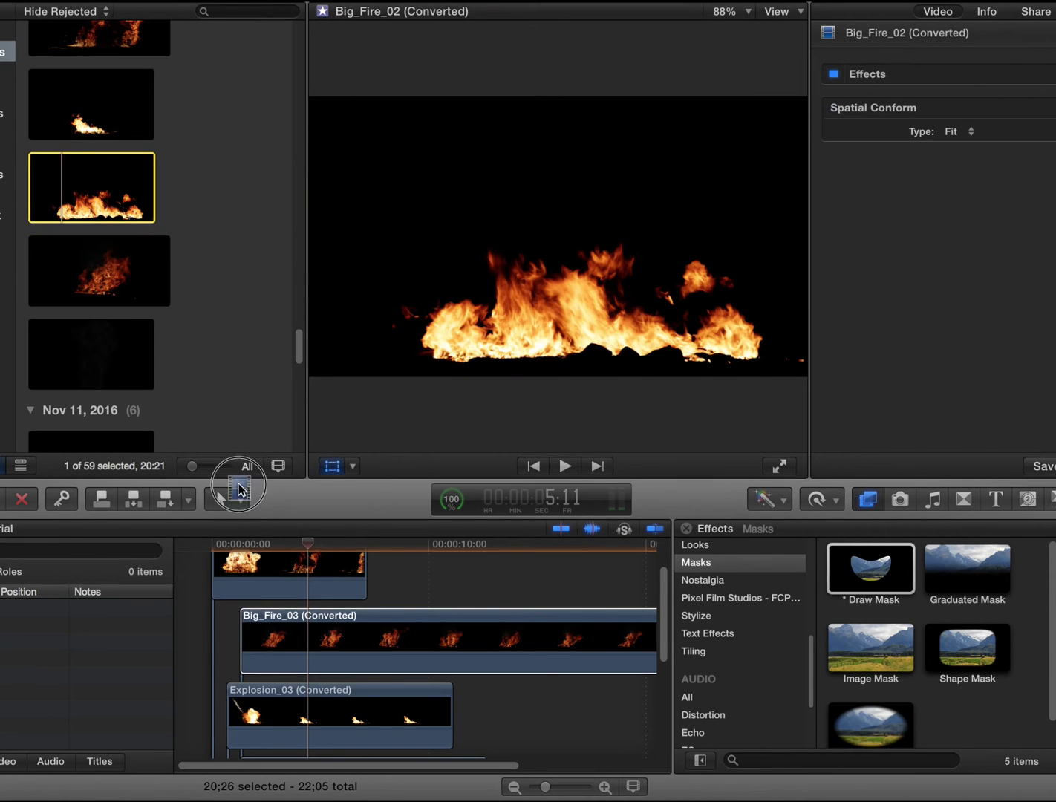
drag(239, 490, 235, 703)
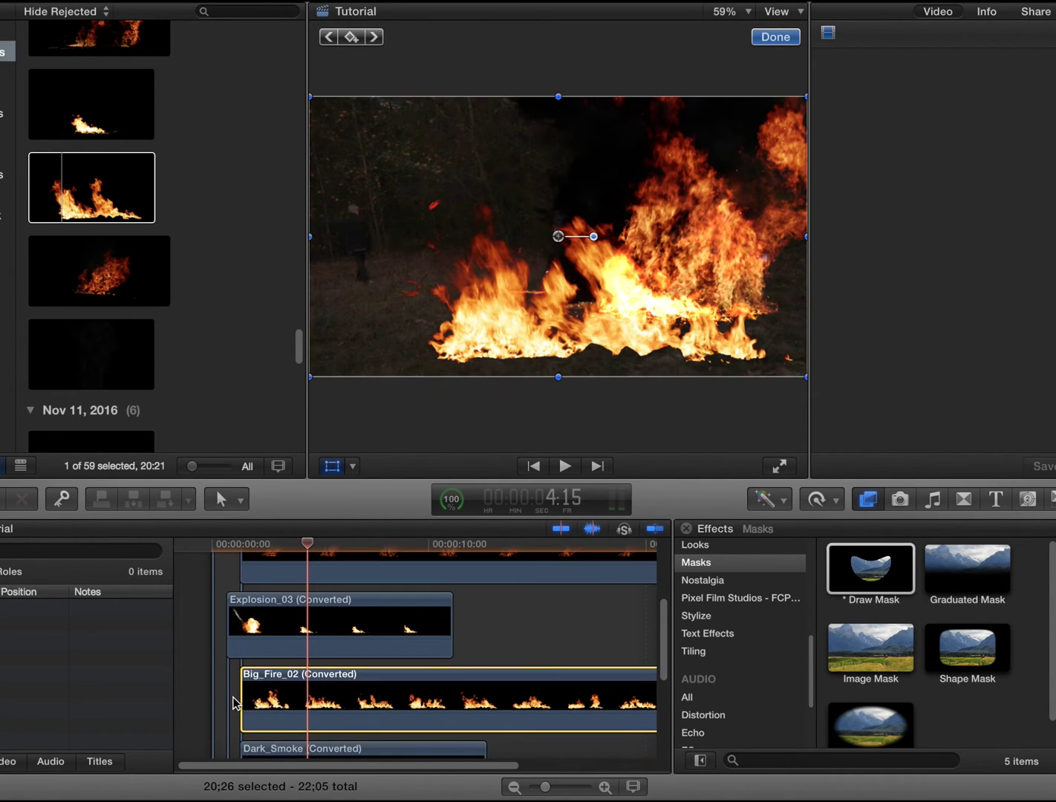
click(237, 703)
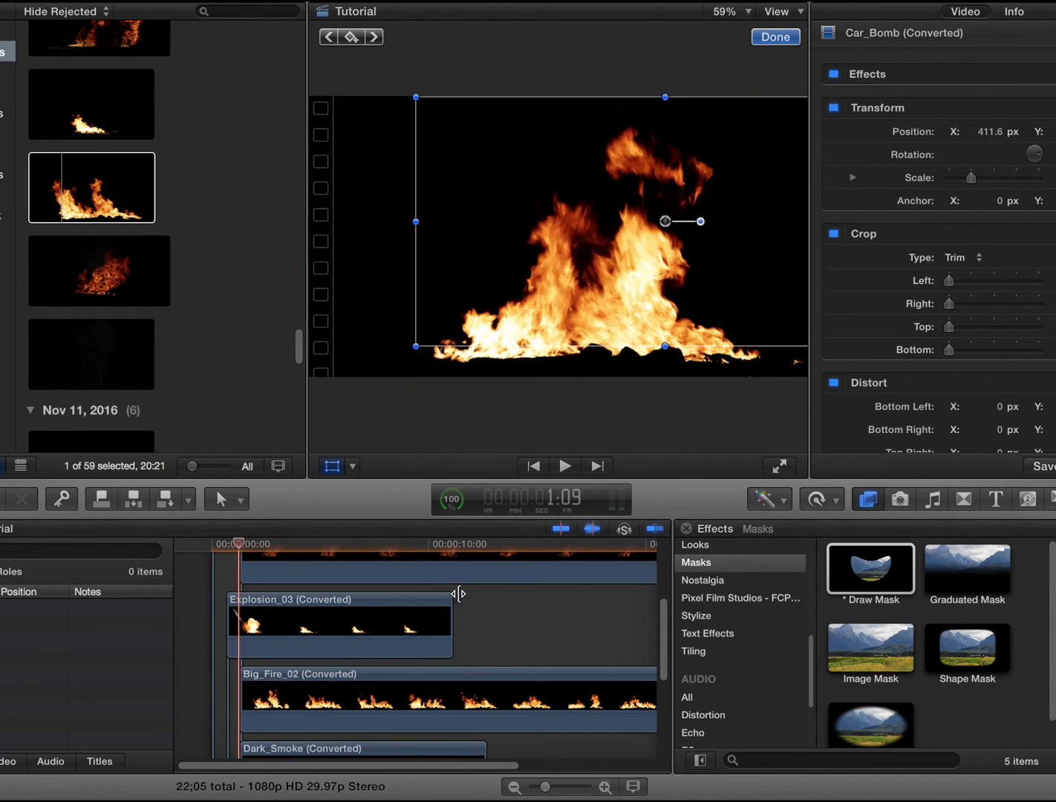
click(365, 690)
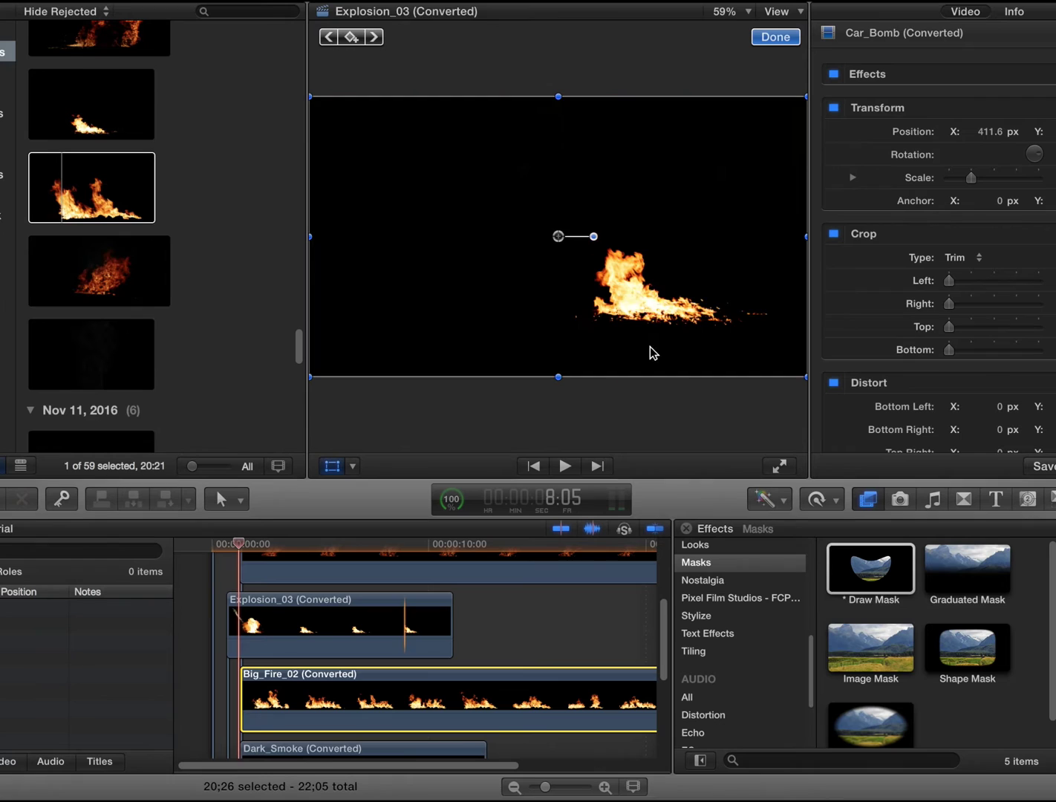
drag(651, 299, 504, 298)
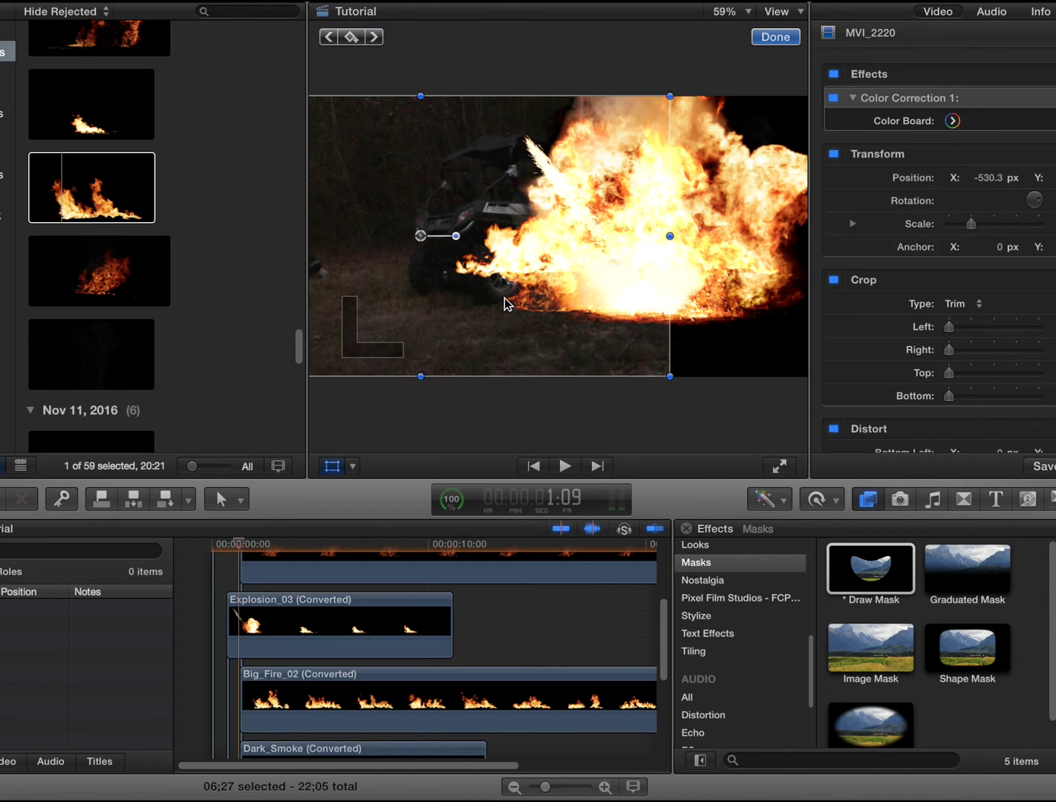
key(super+z)
Step: Shrink Big_Fire_02 slightly and move it right and down over the explosion to X 239.4 px
click(352, 678)
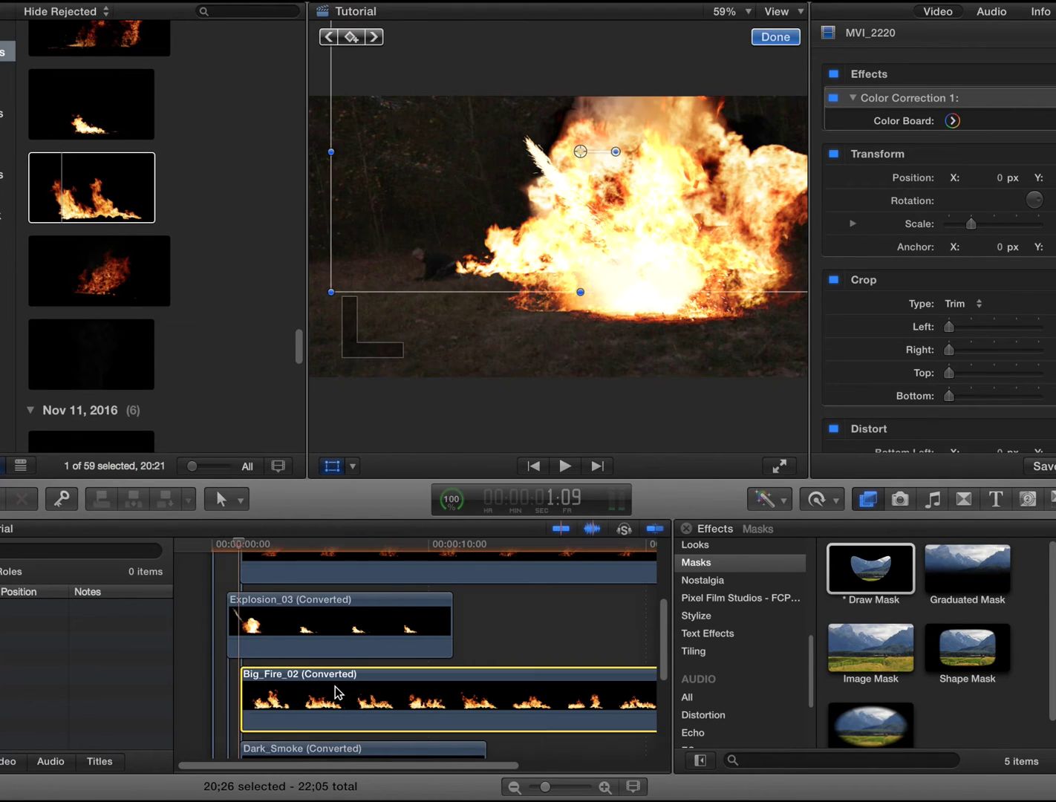
drag(734, 267, 755, 261)
drag(967, 183, 945, 186)
drag(734, 264, 760, 260)
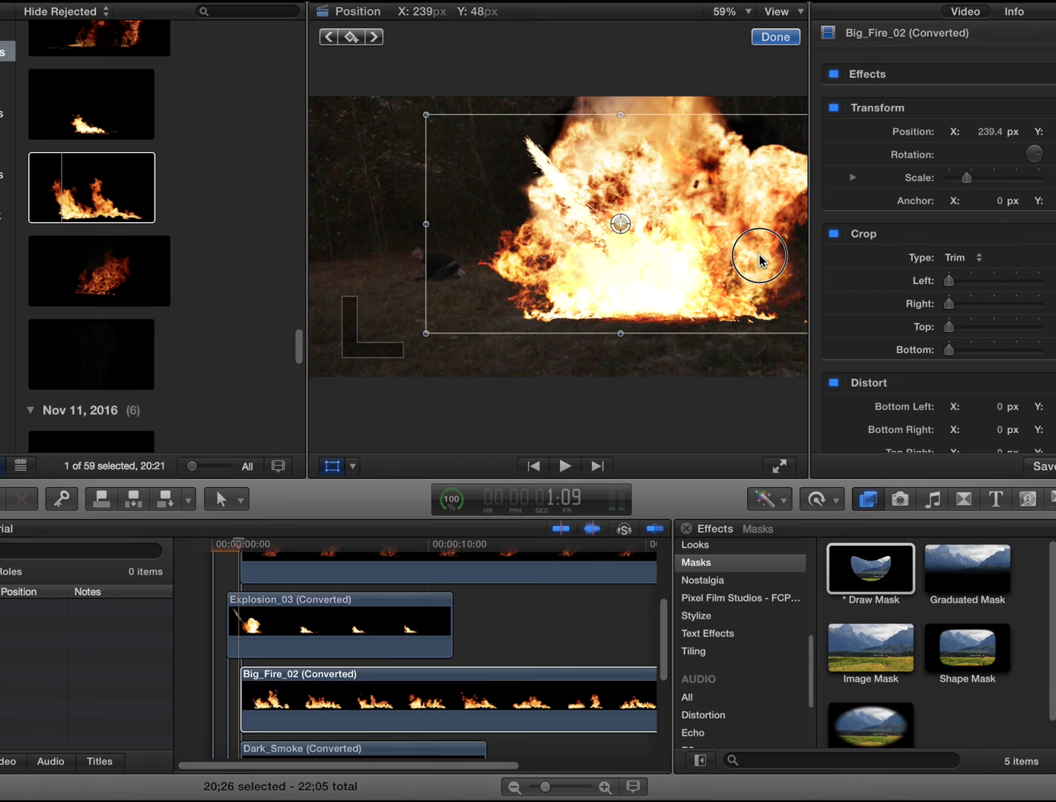
scroll(1050, 330, down, 10)
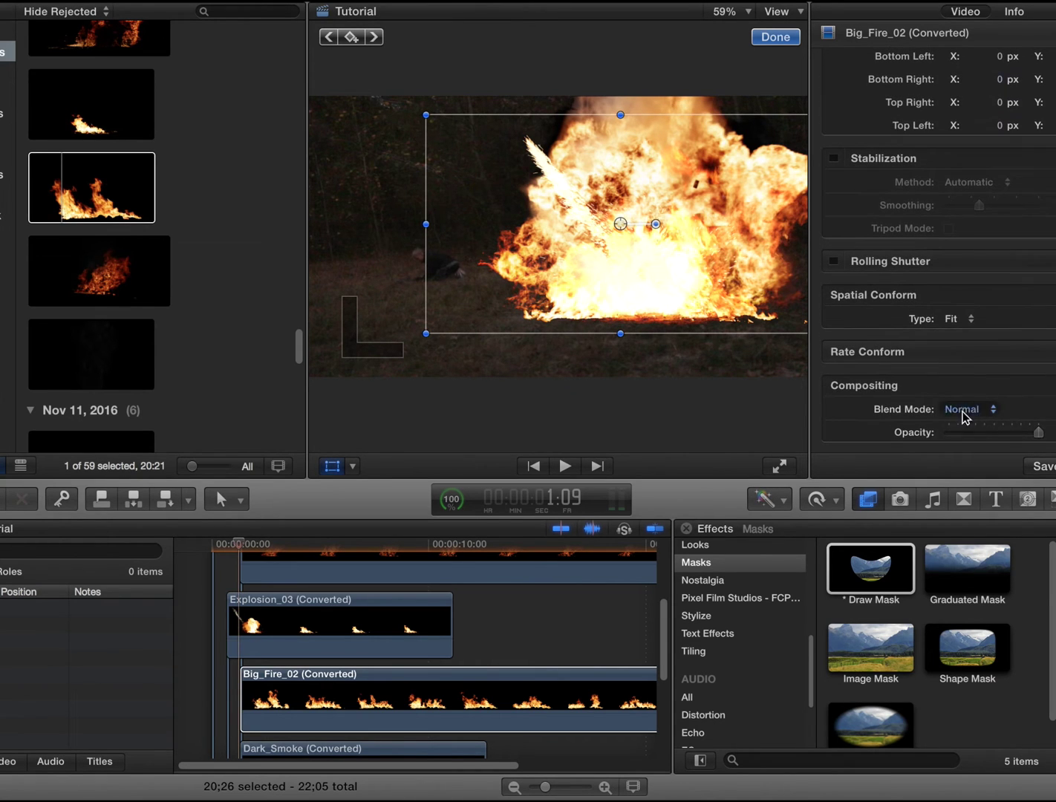
click(962, 411)
click(956, 518)
click(202, 560)
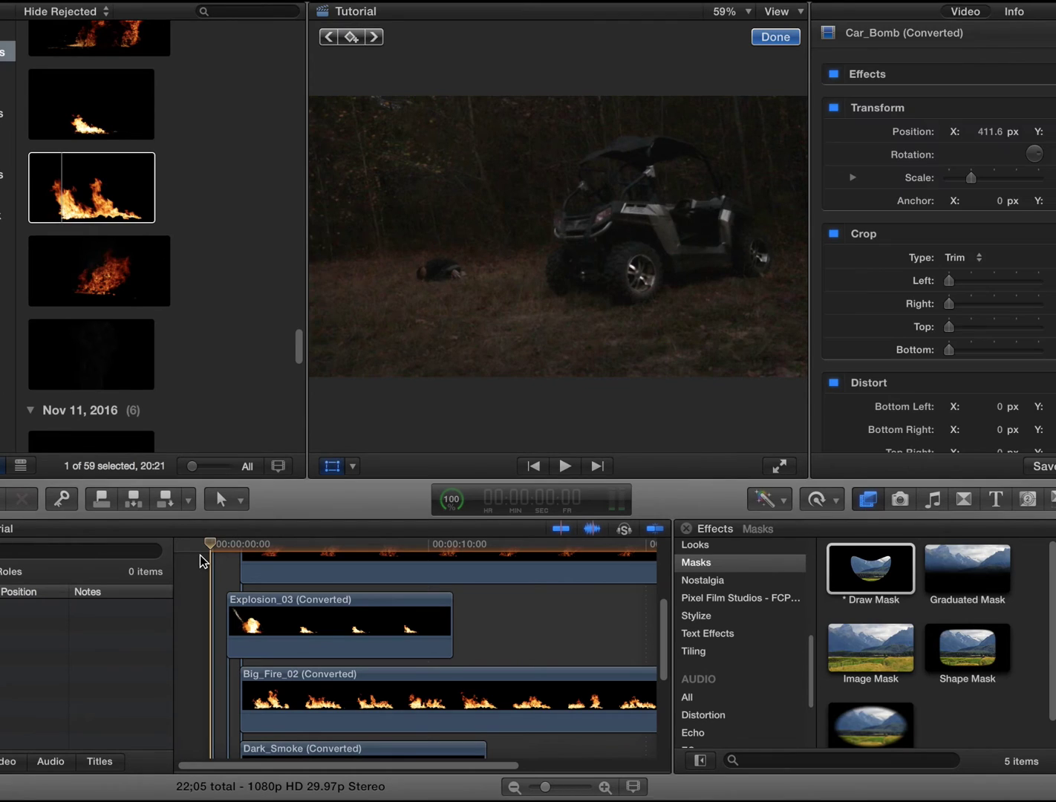
Step: Play the fire composite from the start to 4:11, then zoom the timeline out
key(space)
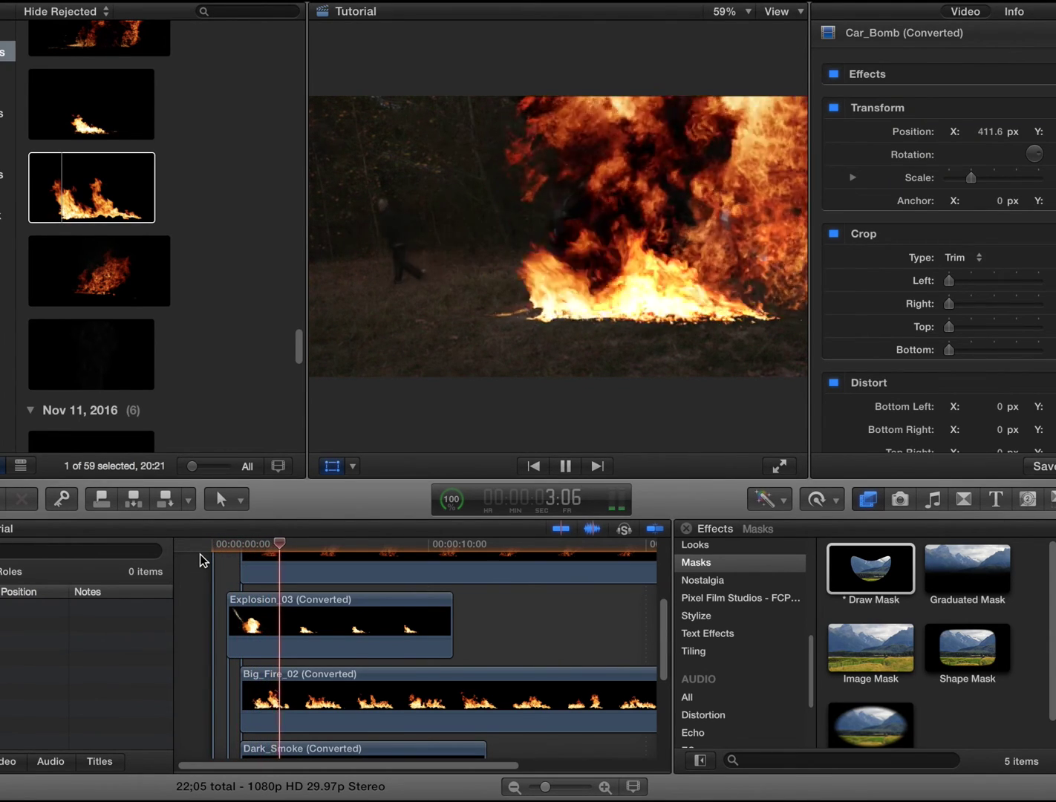
key(shift+t)
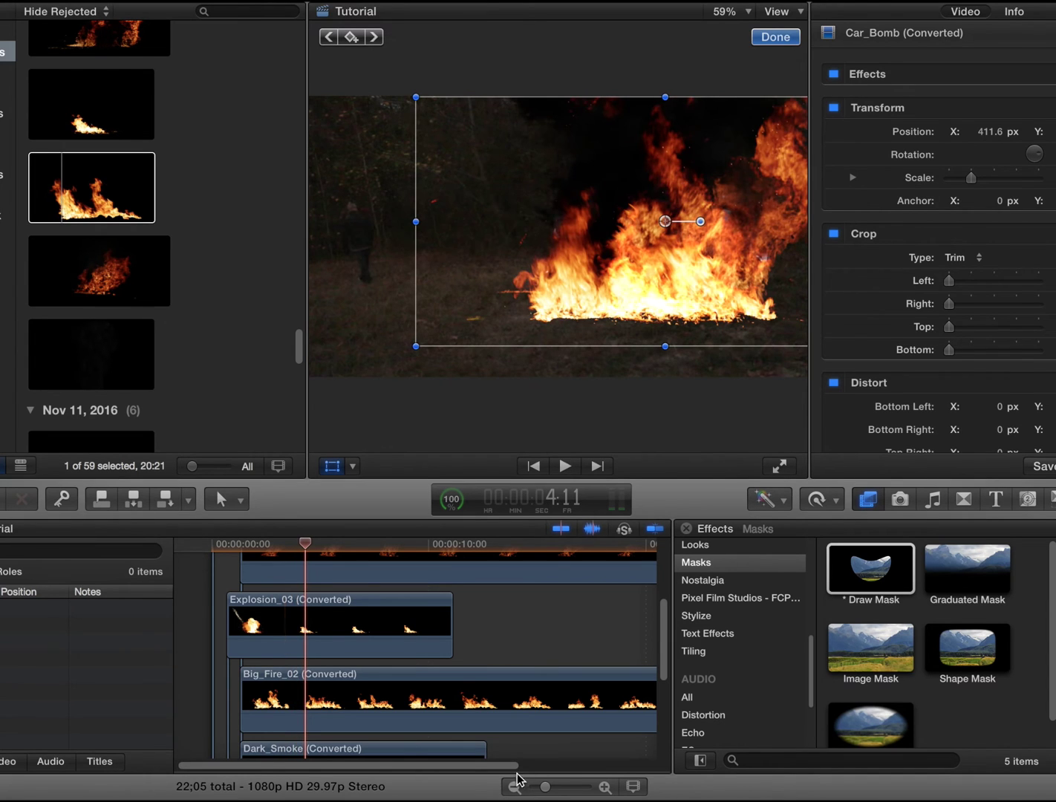
drag(545, 787, 557, 788)
scroll(313, 649, down, 5)
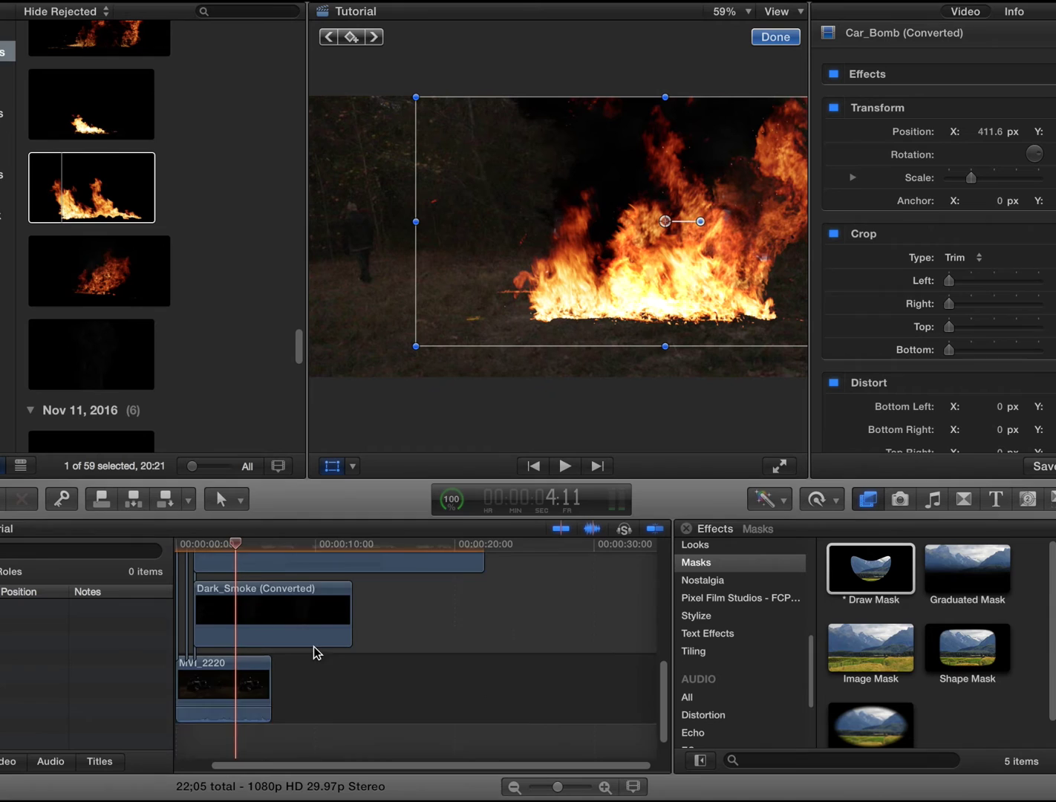
Step: Blade Dark_Smoke, Big_Fire_02, Explosion_03 and Big_Fire_03 at the 4:11 mark
scroll(314, 651, up, 3)
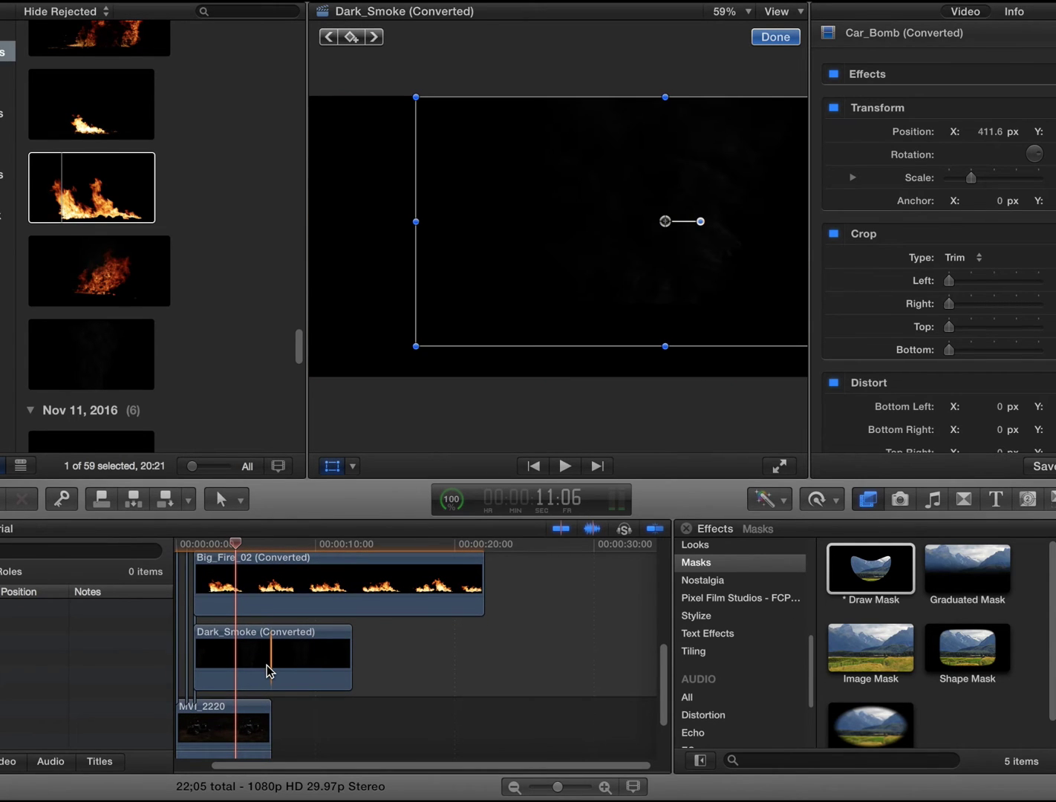
key(b)
click(271, 665)
click(271, 590)
scroll(279, 591, up, 2)
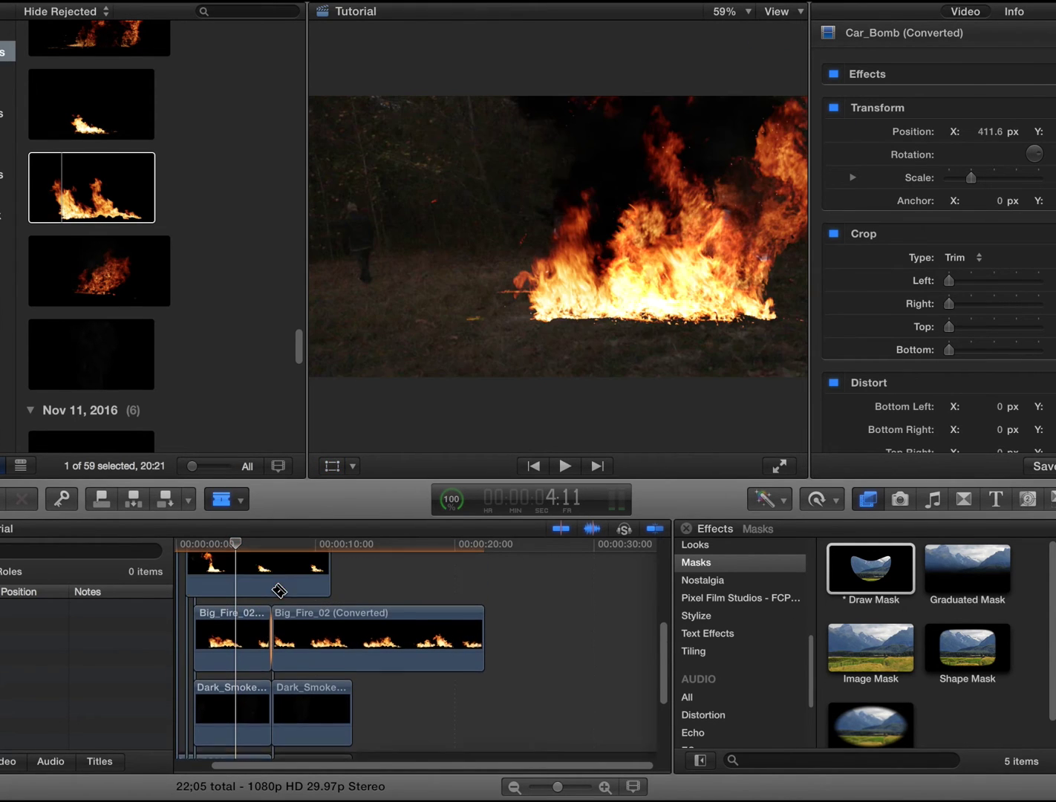
scroll(279, 591, up, 2)
click(272, 591)
scroll(279, 590, up, 3)
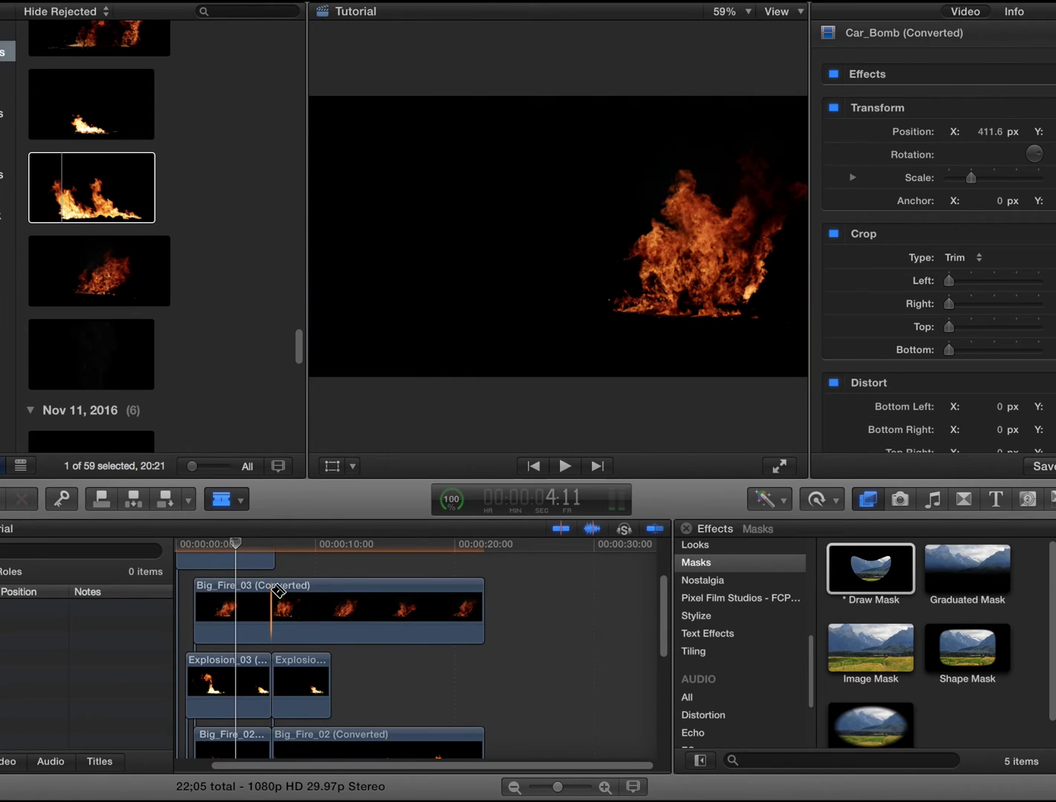
click(271, 591)
scroll(278, 589, up, 2)
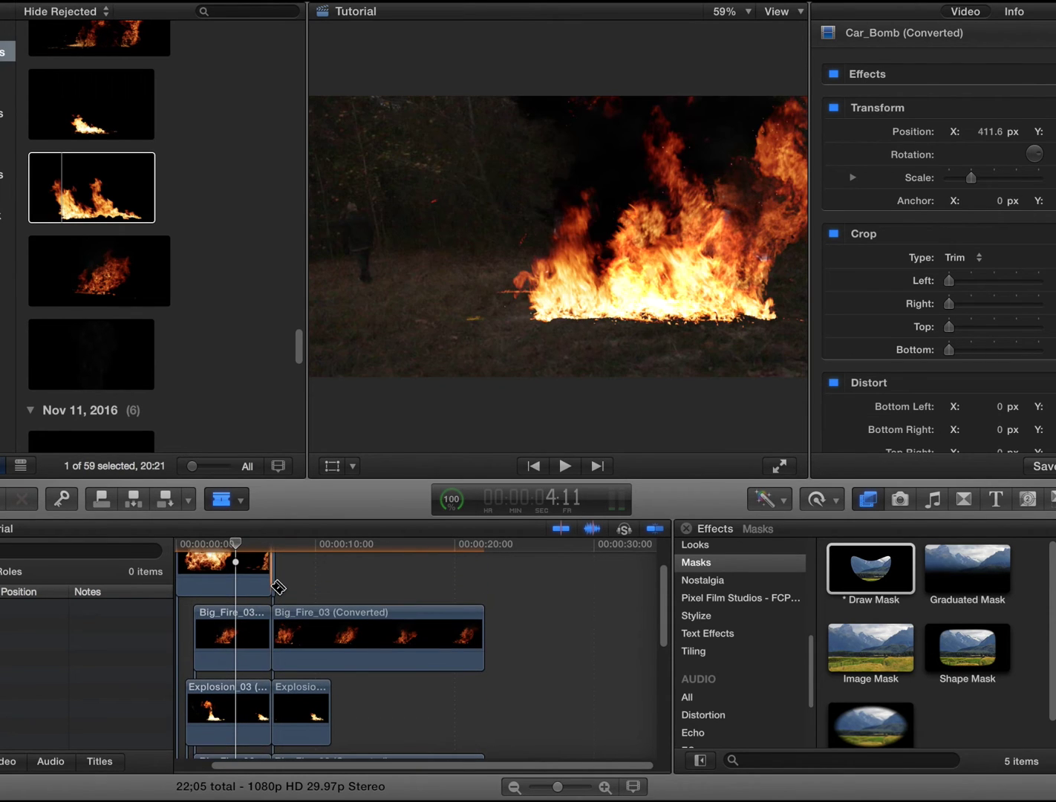
Step: Delete the trailing gap and clip pieces after the cut, leaving a 6;27 project
scroll(272, 587, down, 5)
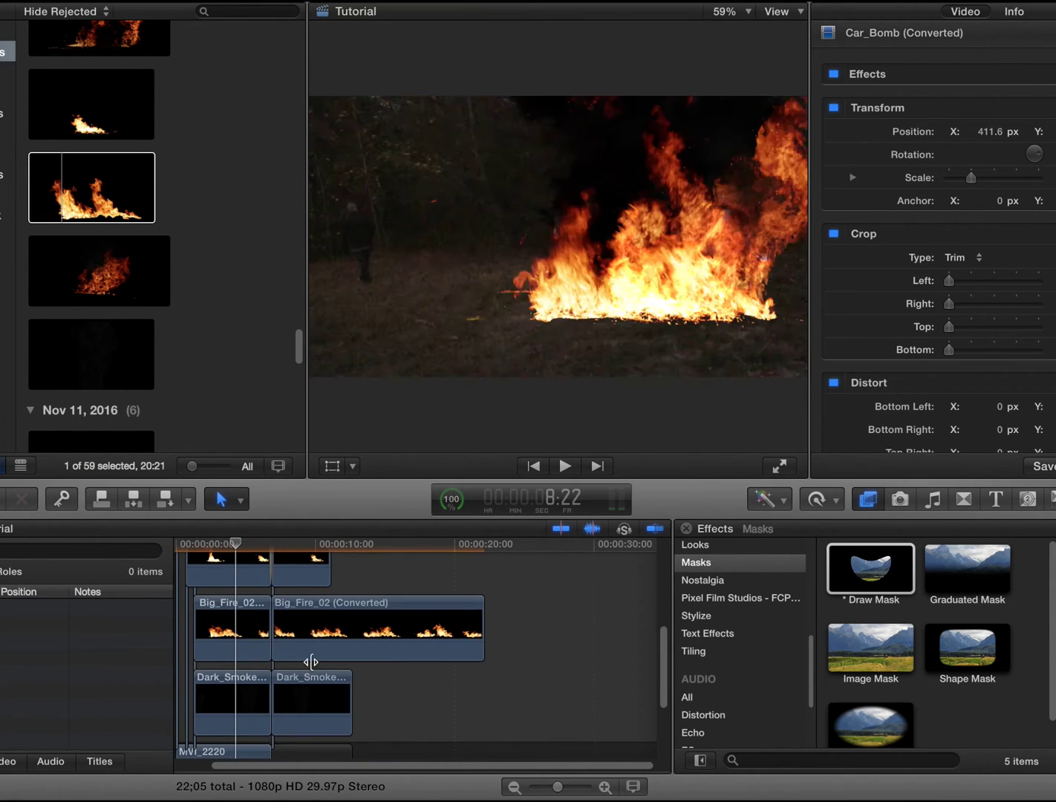
click(309, 684)
key(Delete)
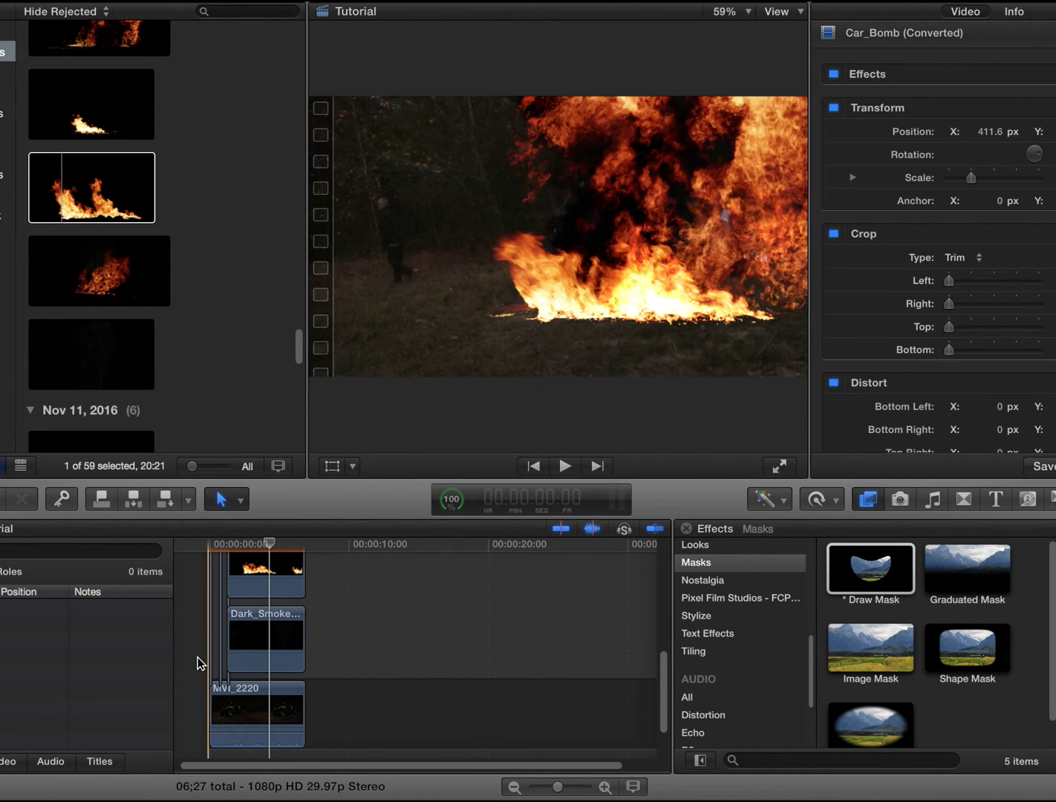
Step: Select all six layered clips and collapse them into a compound clip named 'explosion clip'
click(198, 663)
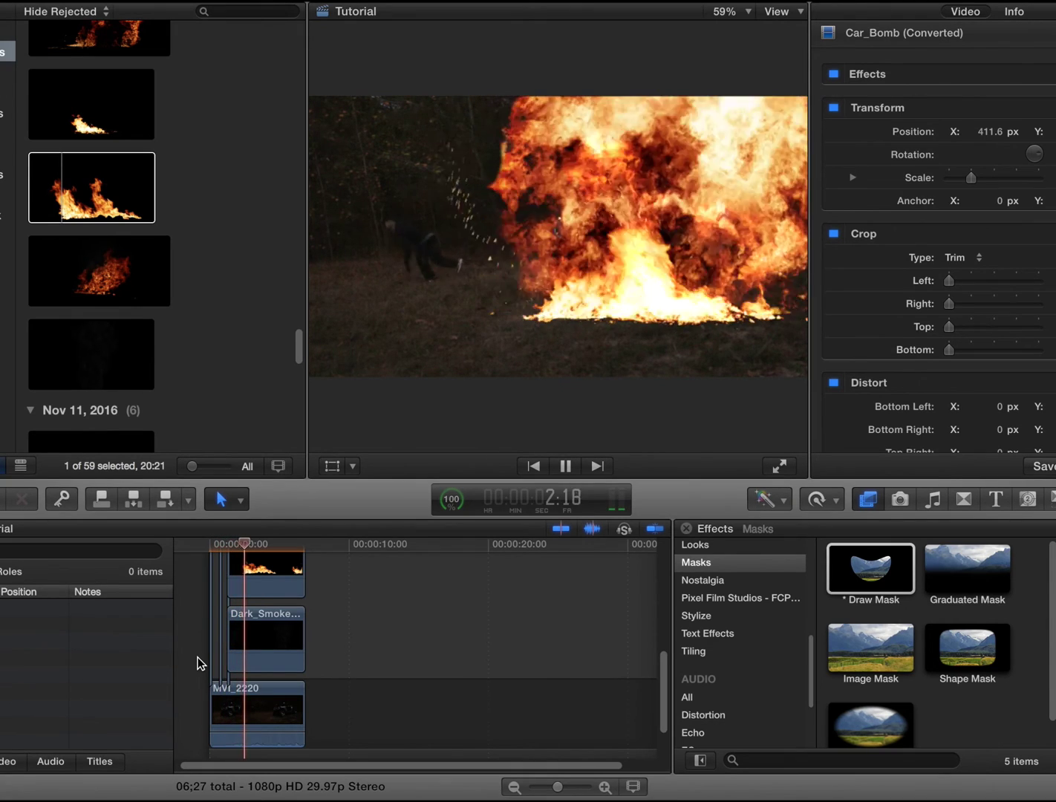
key(space)
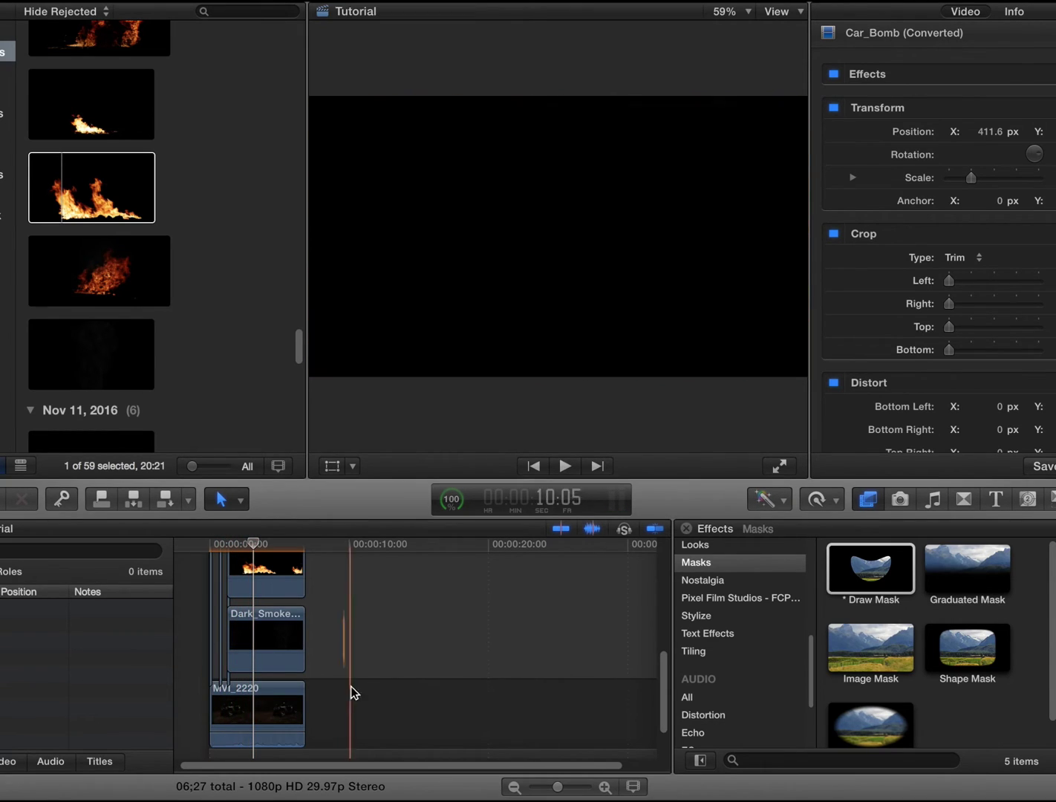
drag(224, 695, 227, 603)
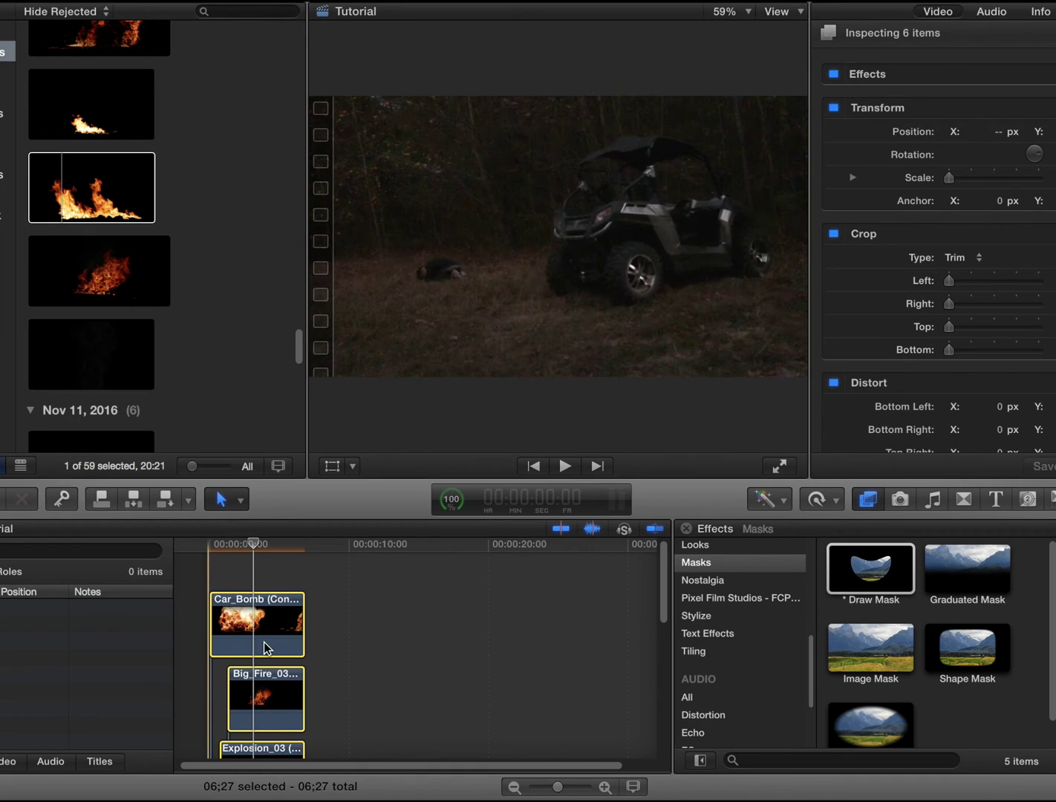
scroll(256, 668, down, 5)
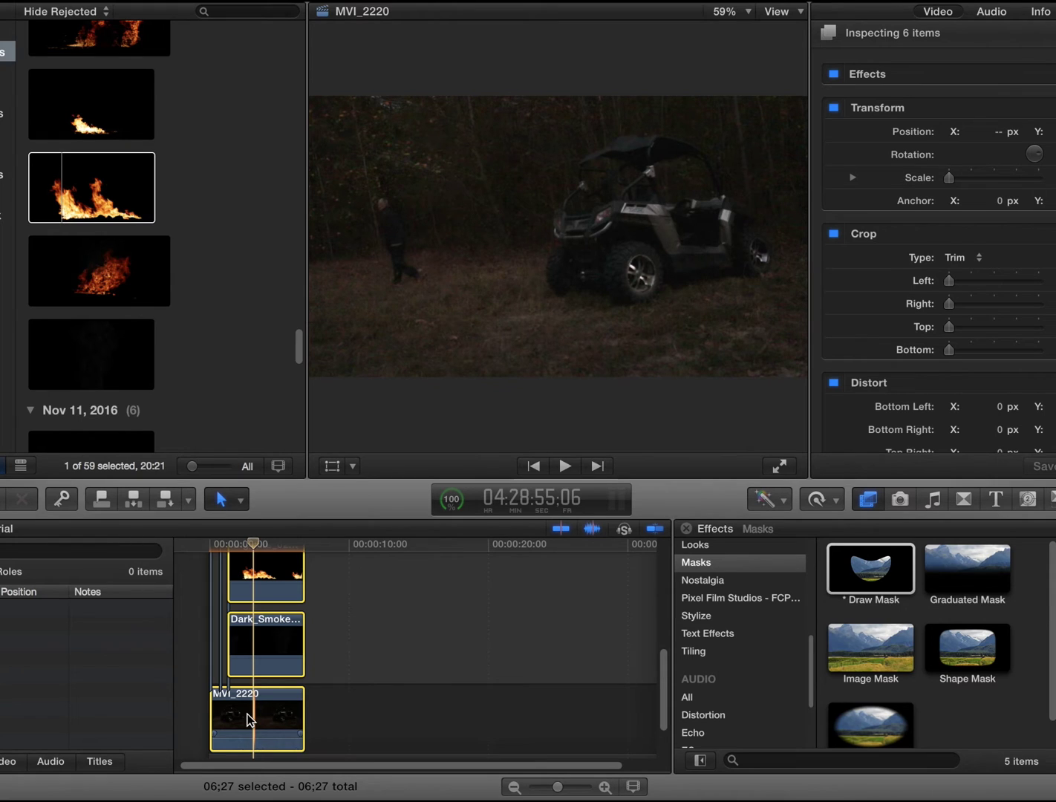
right_click(250, 720)
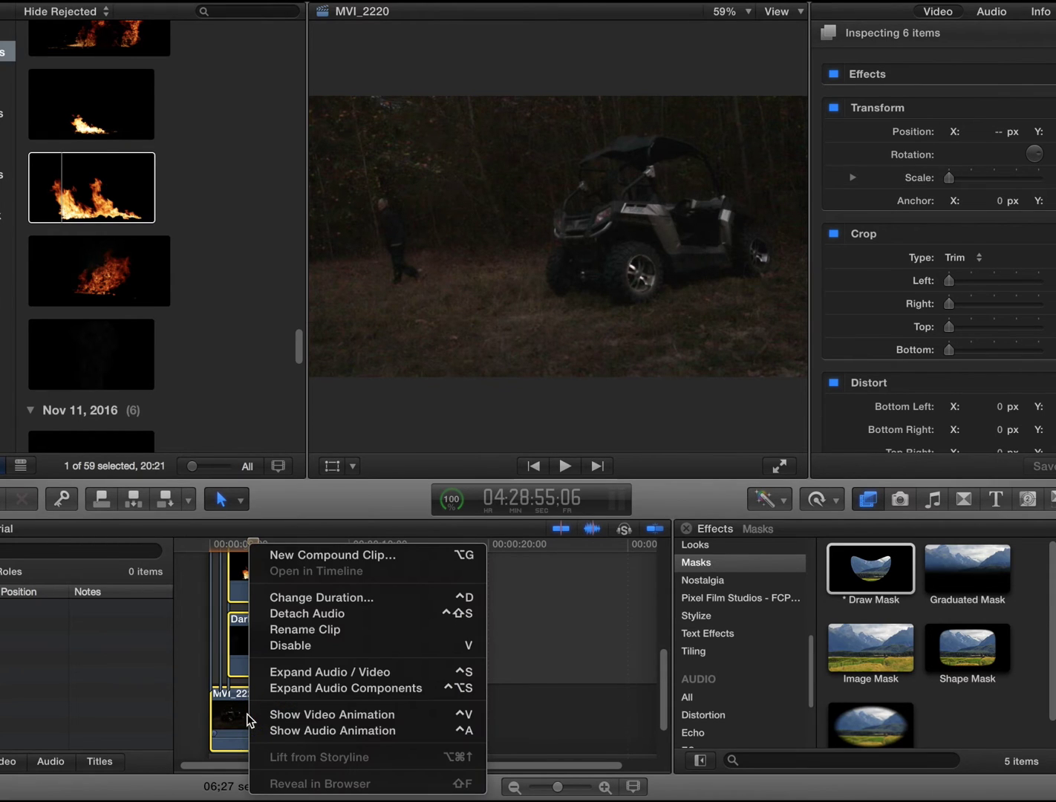
click(323, 554)
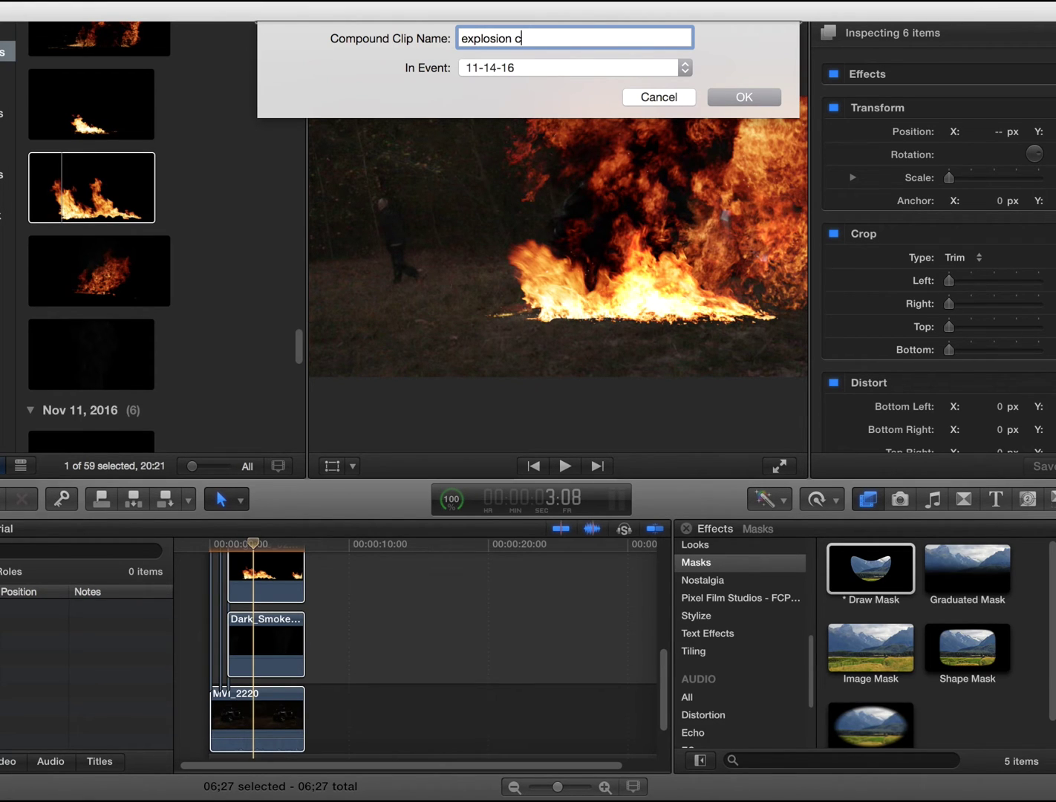
key(Return)
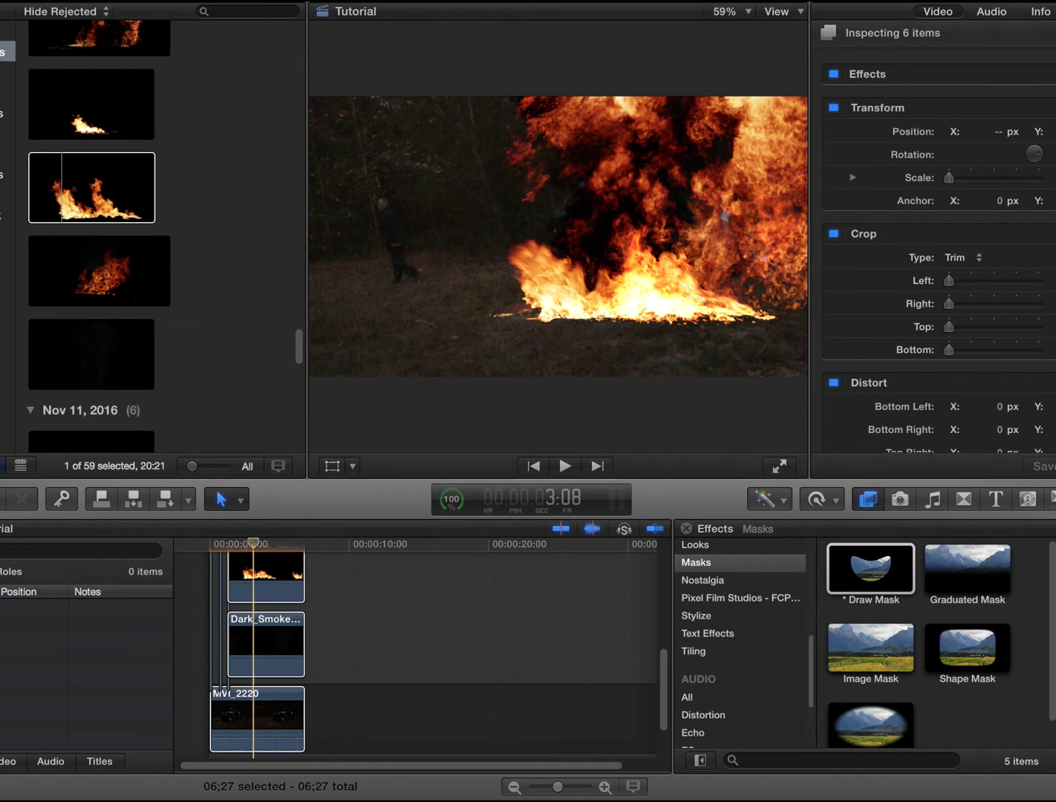
Step: Play the combined explosion clip from the start of the project
click(188, 621)
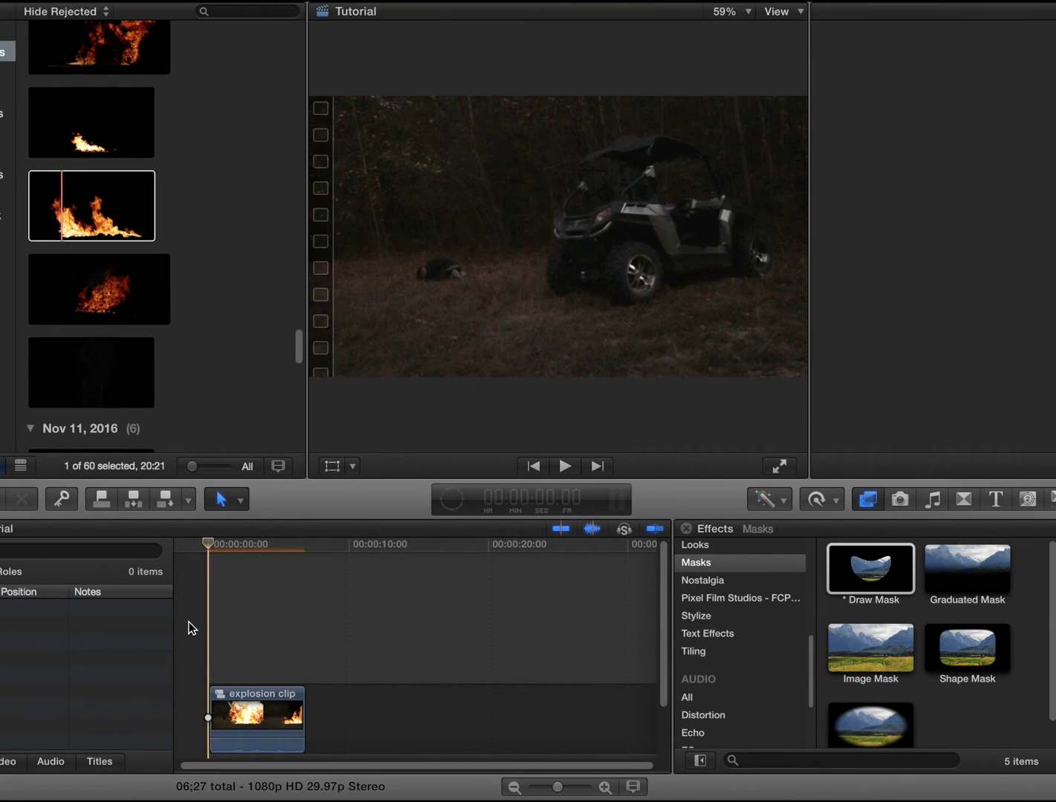
key(space)
scroll(252, 680, down, 2)
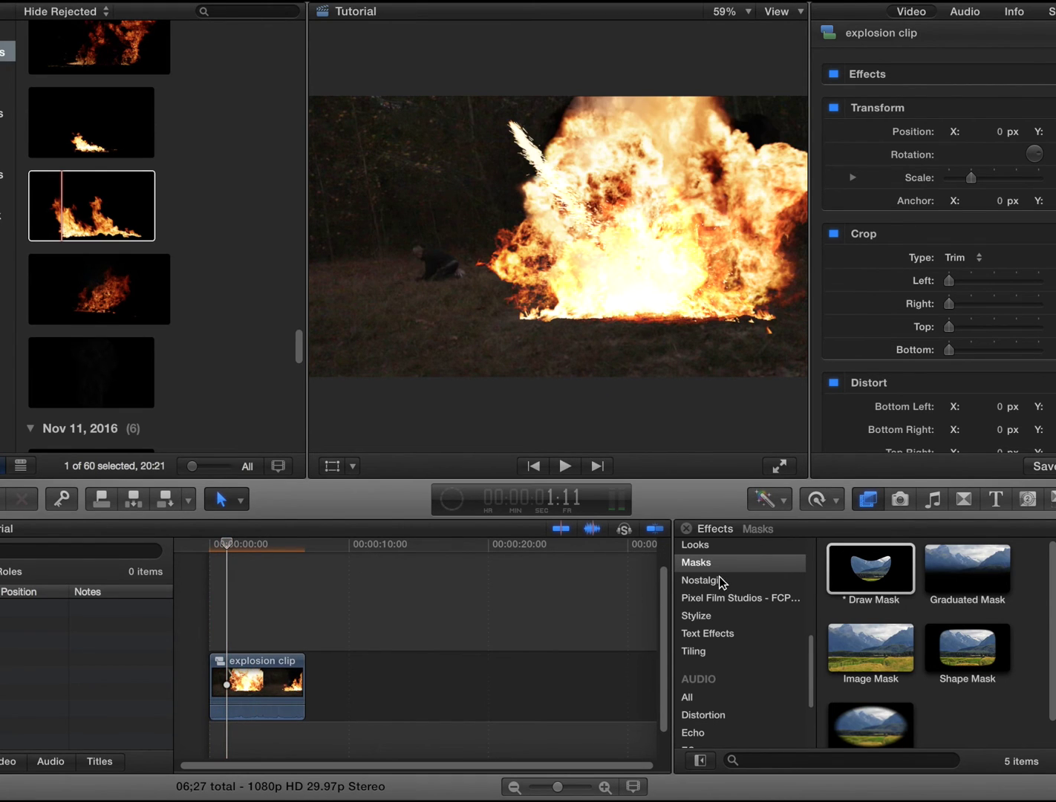
scroll(719, 576, up, 5)
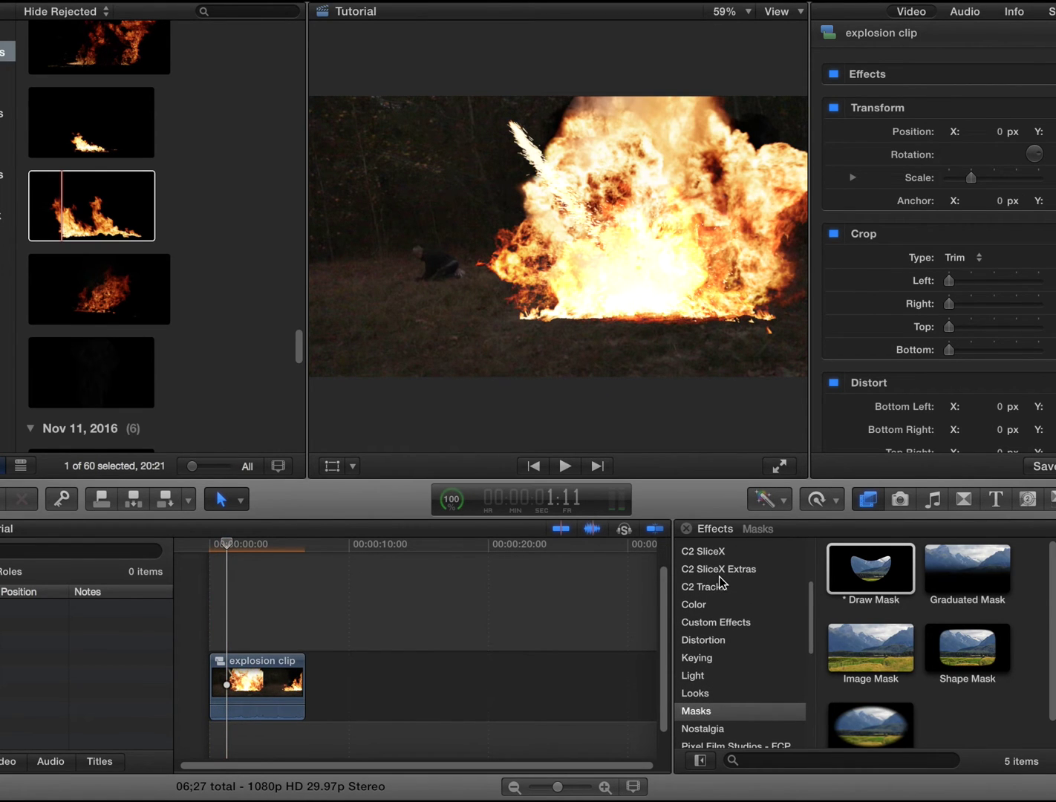
Step: Drag the Hue/Saturation effect from the Color effects onto the explosion clip
click(703, 605)
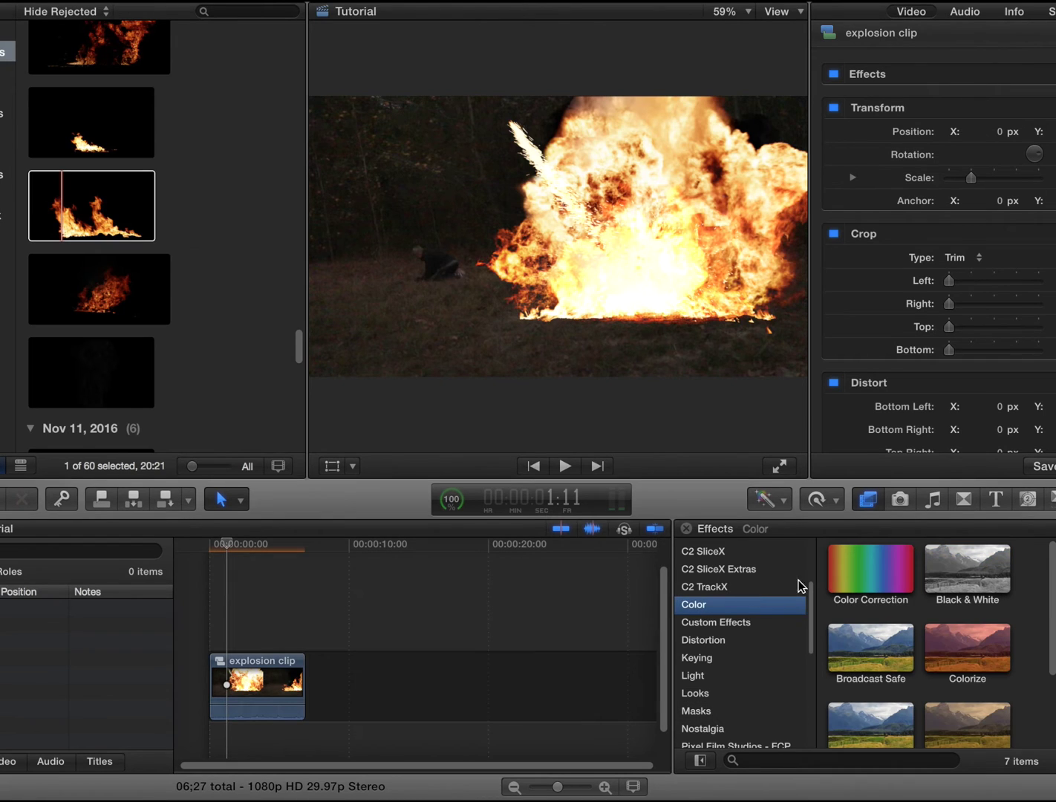
click(853, 572)
scroll(854, 572, down, 2)
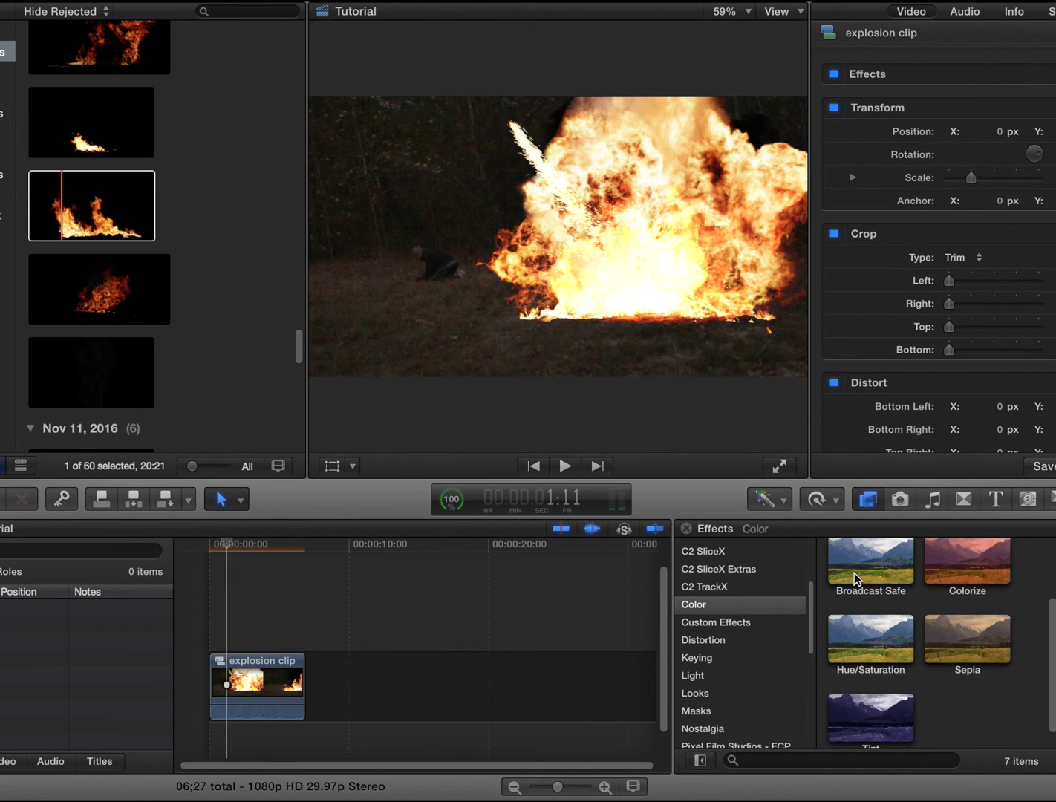
scroll(853, 573, down, 1)
drag(850, 626, 251, 700)
scroll(711, 592, down, 3)
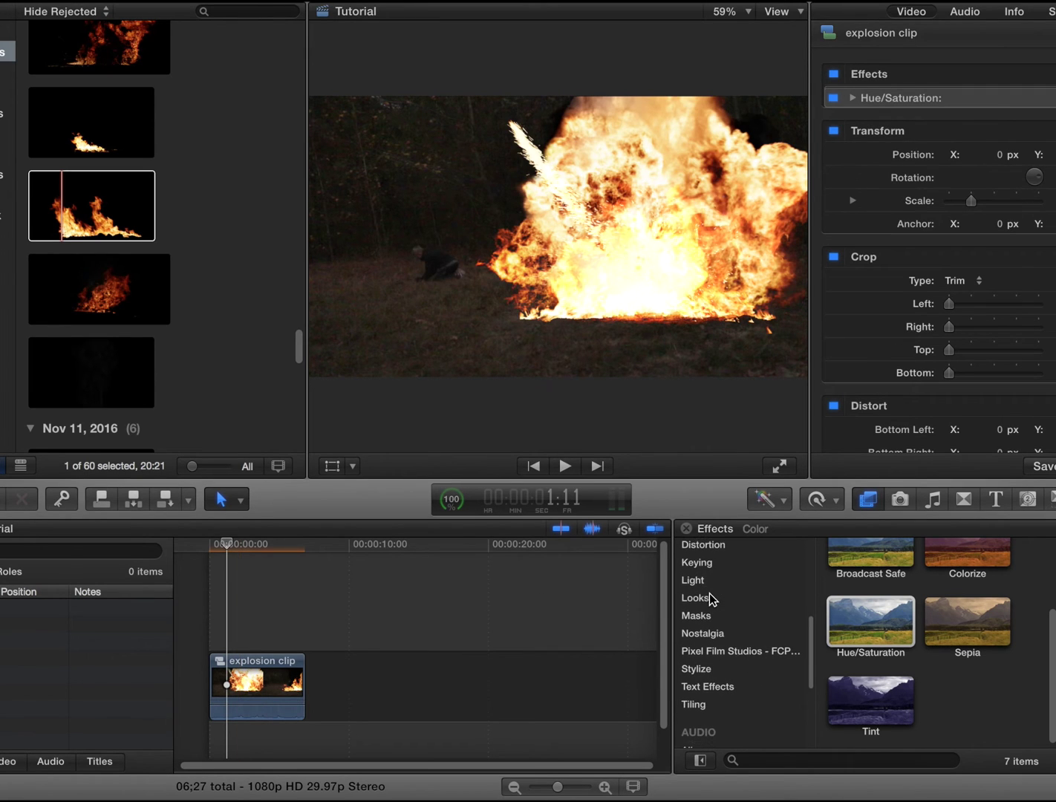
Step: Apply the Teal & Orange look from Looks to the explosion clip
click(709, 616)
click(698, 598)
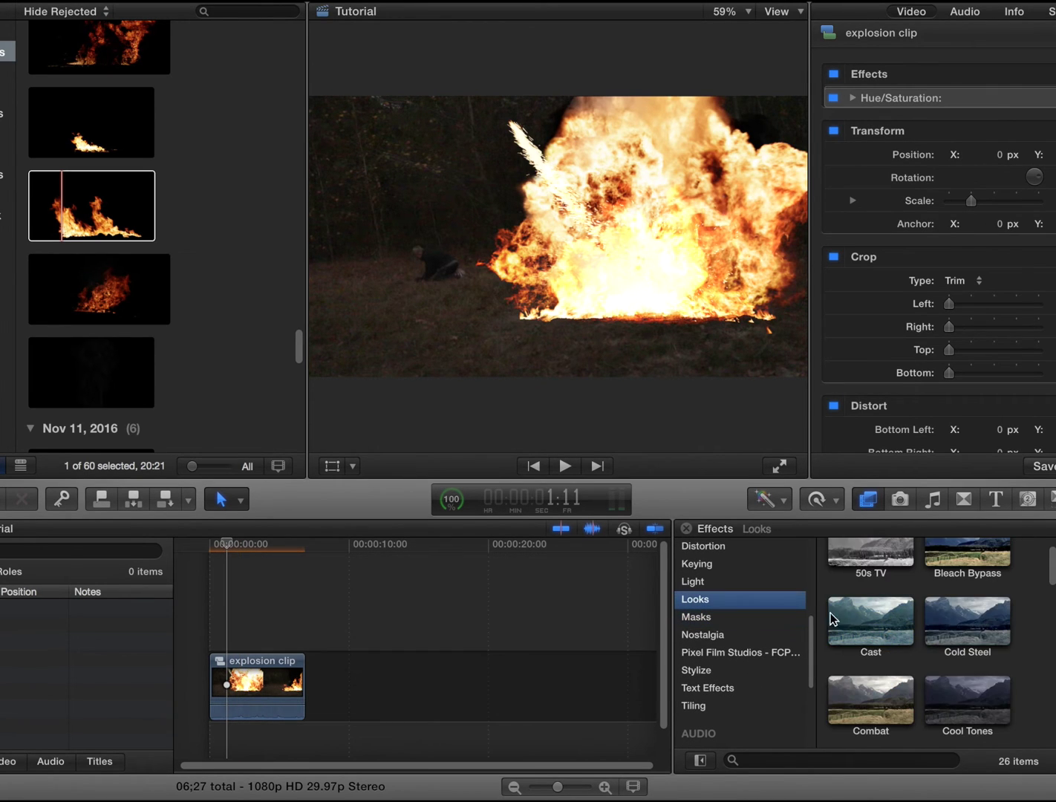
scroll(900, 644, down, 5)
scroll(900, 644, down, 8)
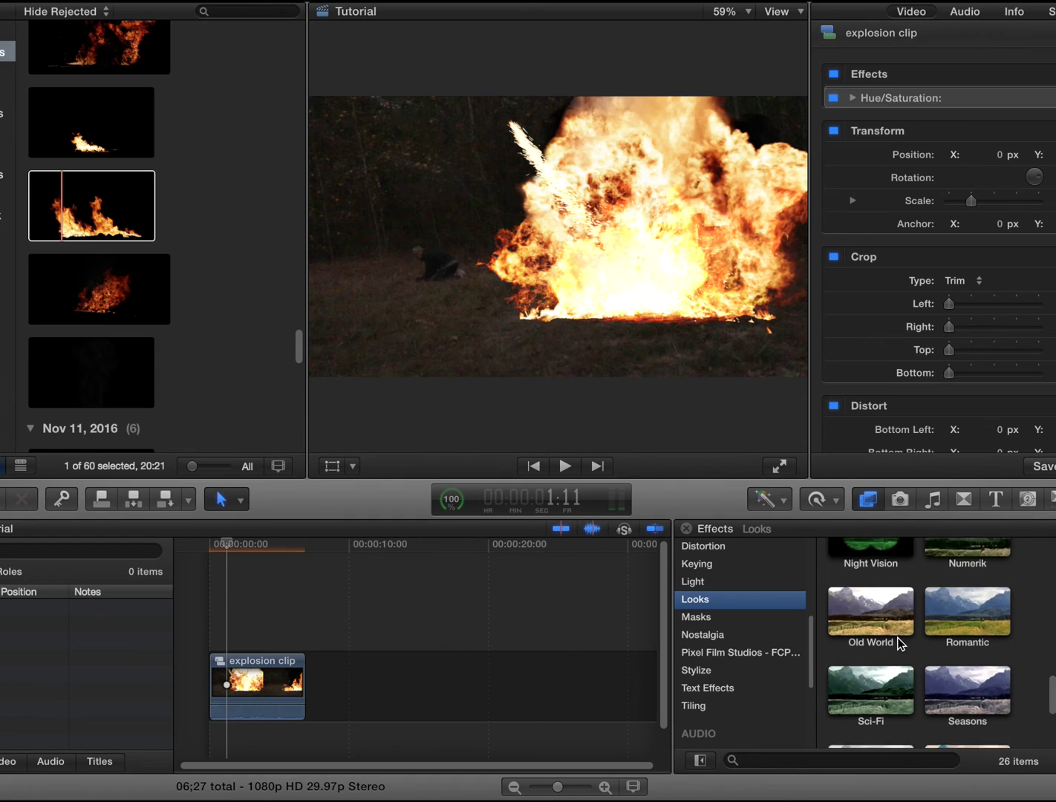
drag(984, 638, 278, 688)
Step: Lower the Teal & Orange Amount and nudge Hue/Saturation's Saturation slightly higher
click(852, 123)
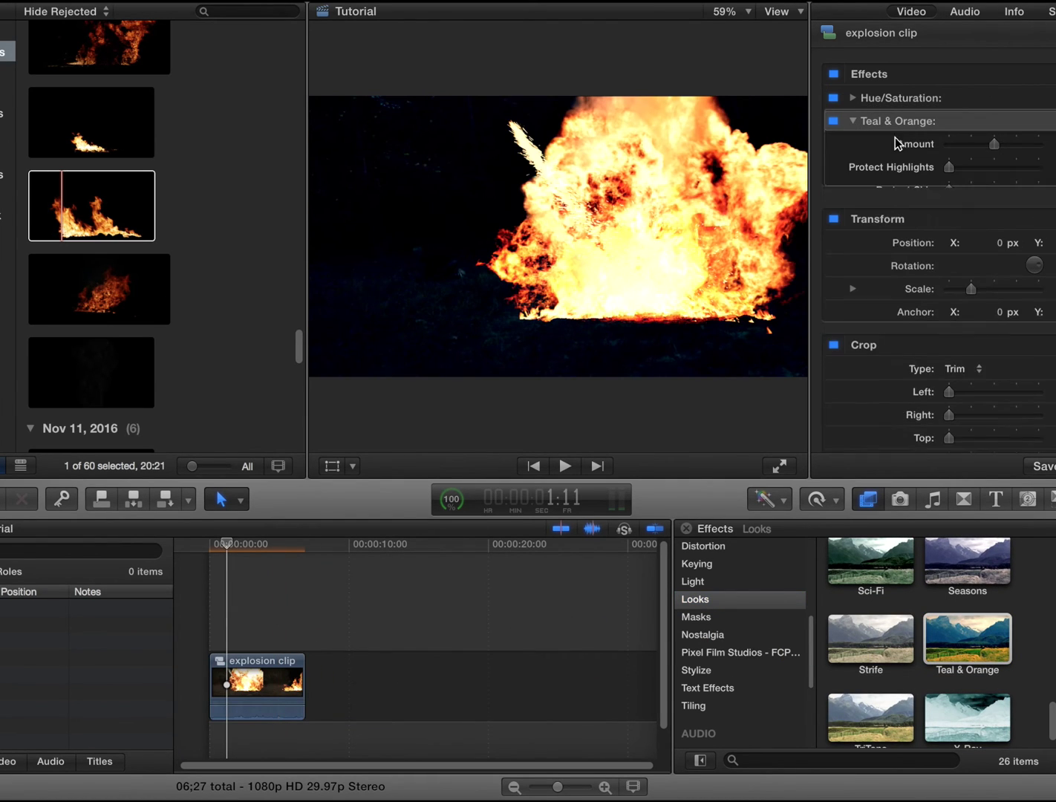
drag(984, 148, 970, 149)
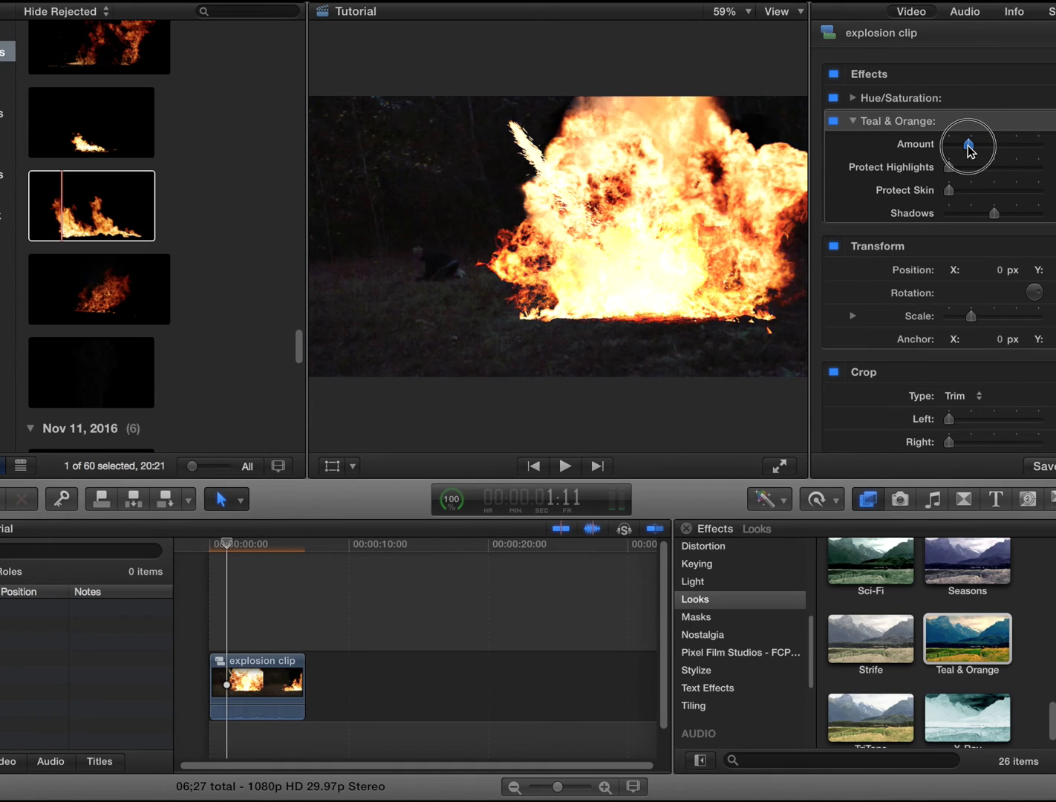
click(211, 545)
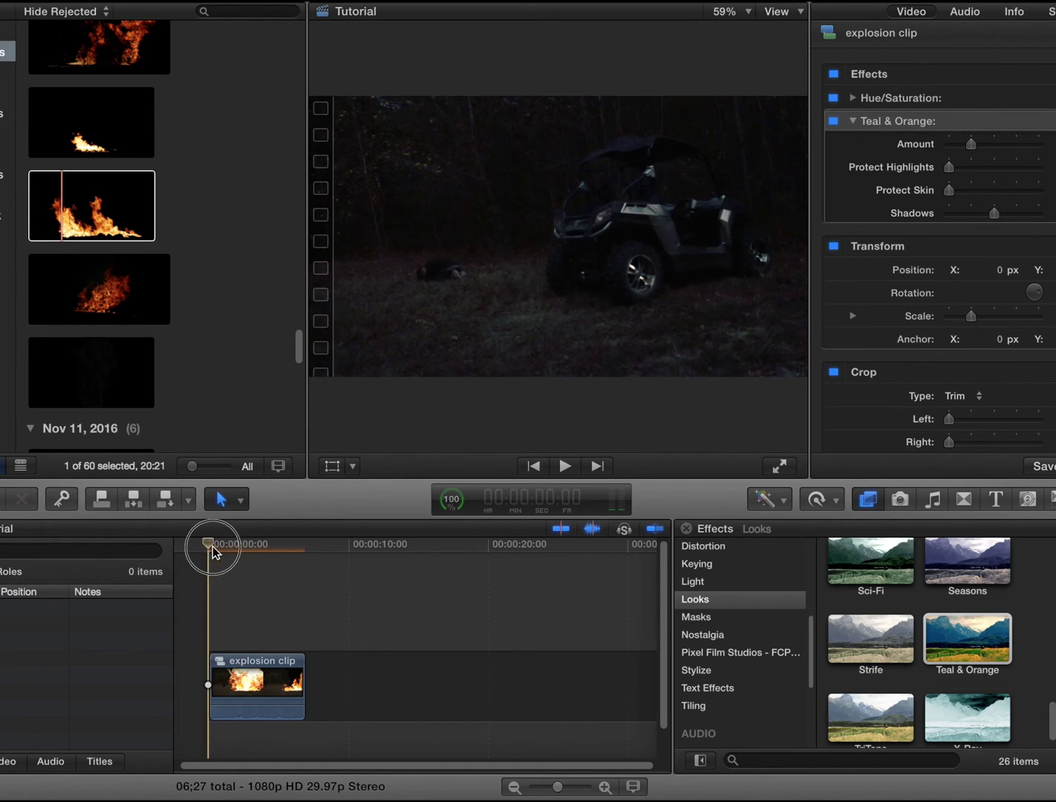
drag(212, 547, 225, 549)
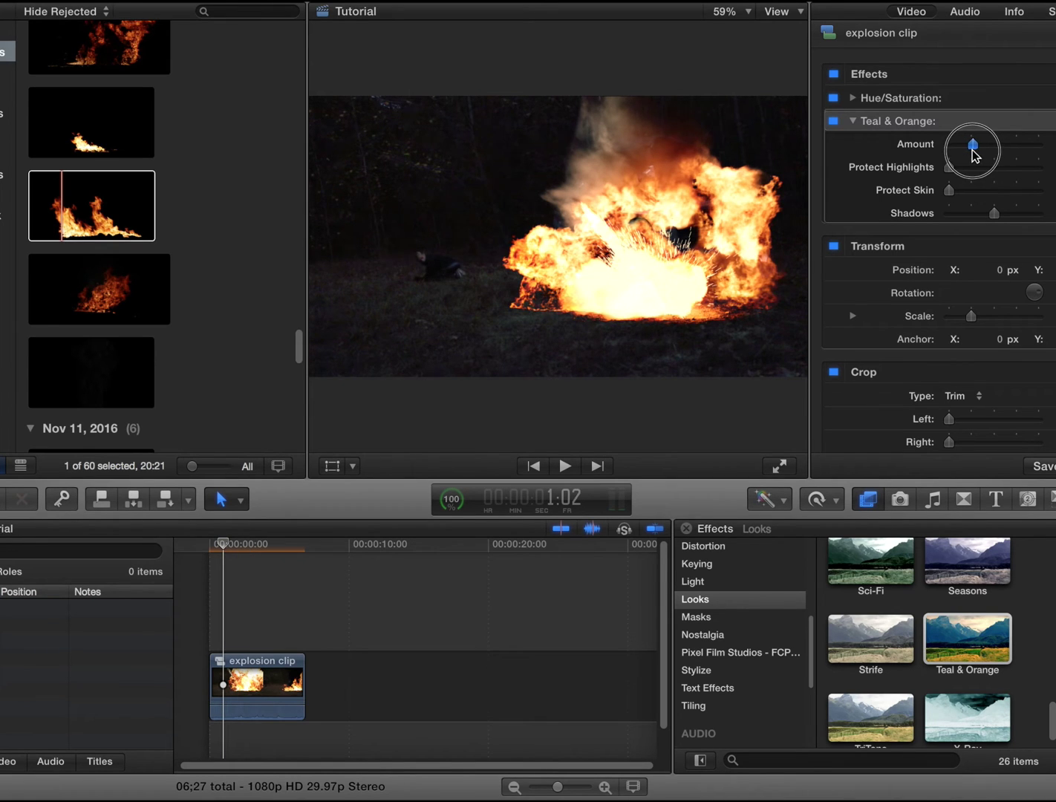
click(853, 98)
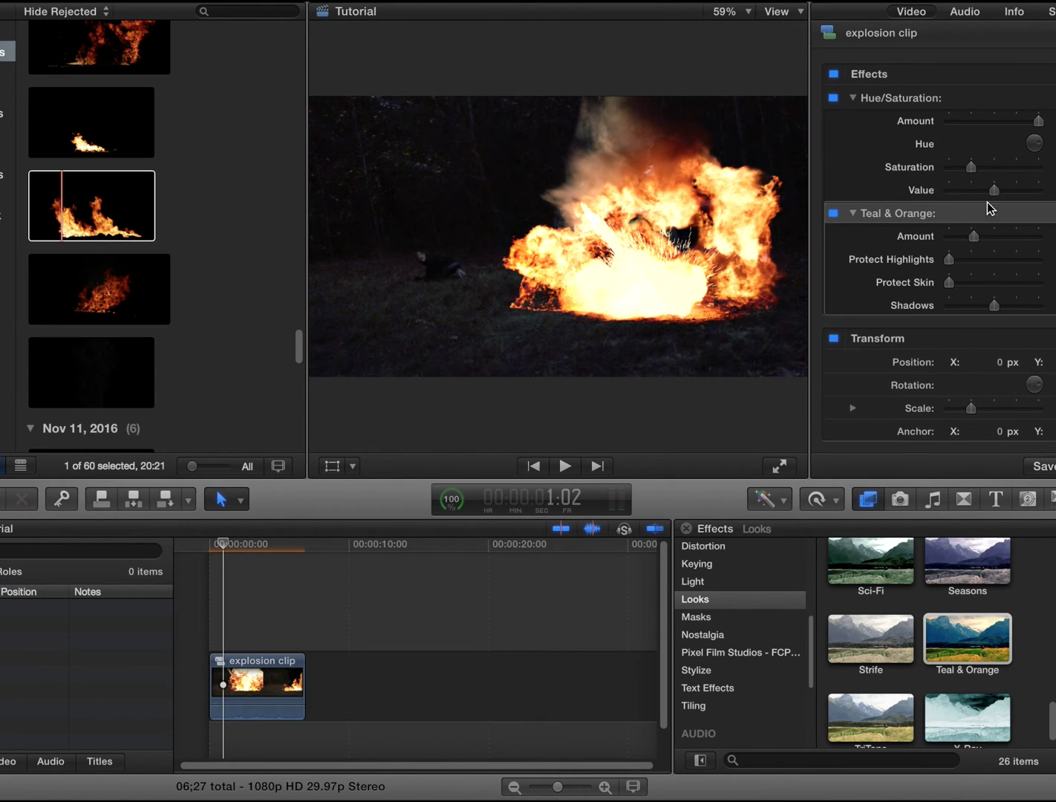
drag(977, 174, 985, 174)
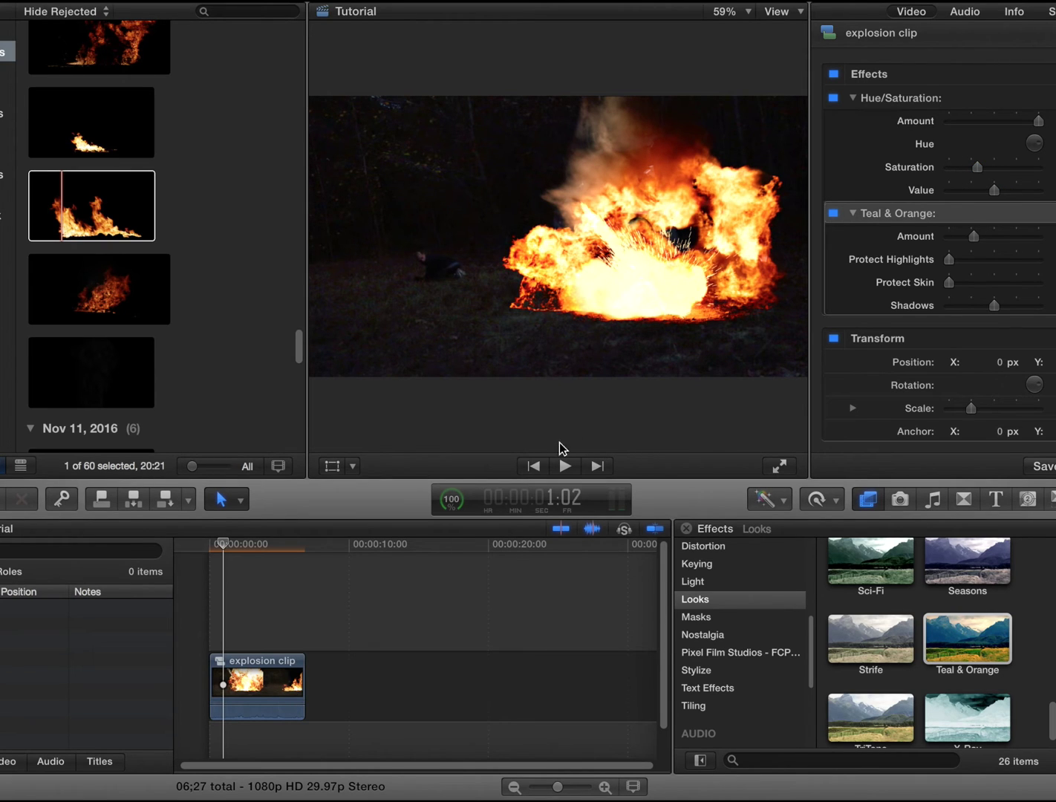
Step: Drag the Romantic look from the Effects browser onto the explosion clip
scroll(859, 712, up, 5)
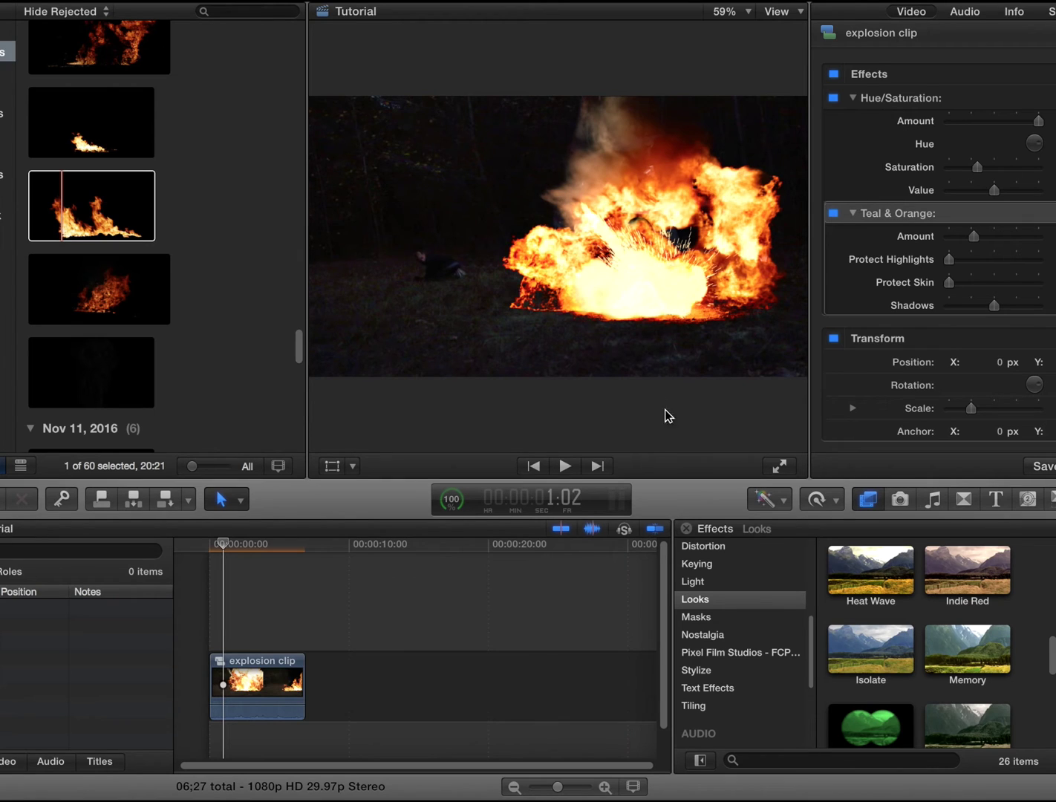
scroll(695, 652, up, 5)
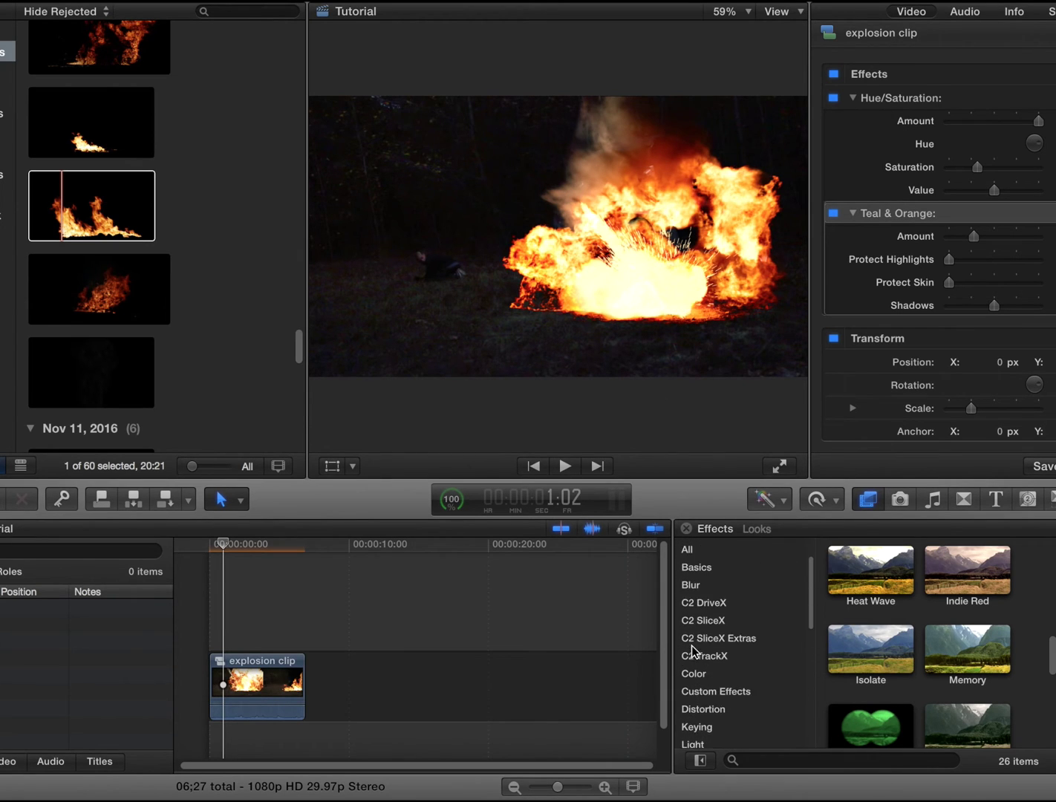
scroll(695, 652, down, 2)
scroll(694, 652, down, 3)
scroll(853, 646, down, 6)
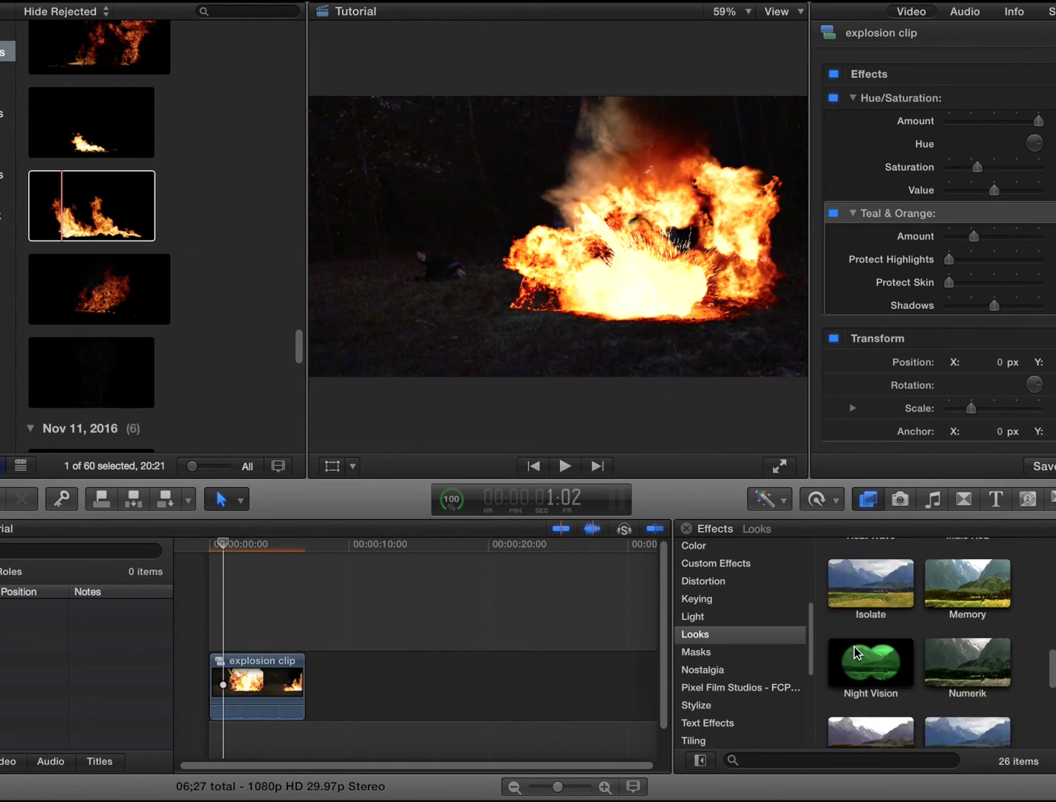
scroll(854, 647, up, 3)
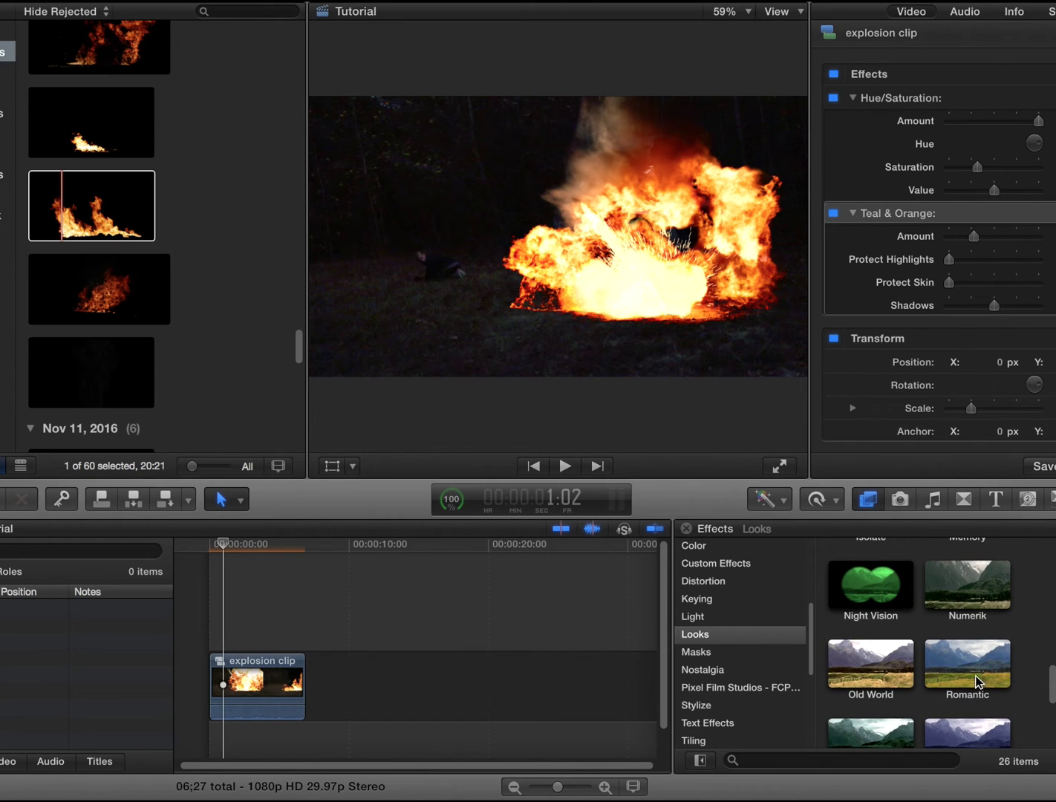
drag(975, 680, 257, 684)
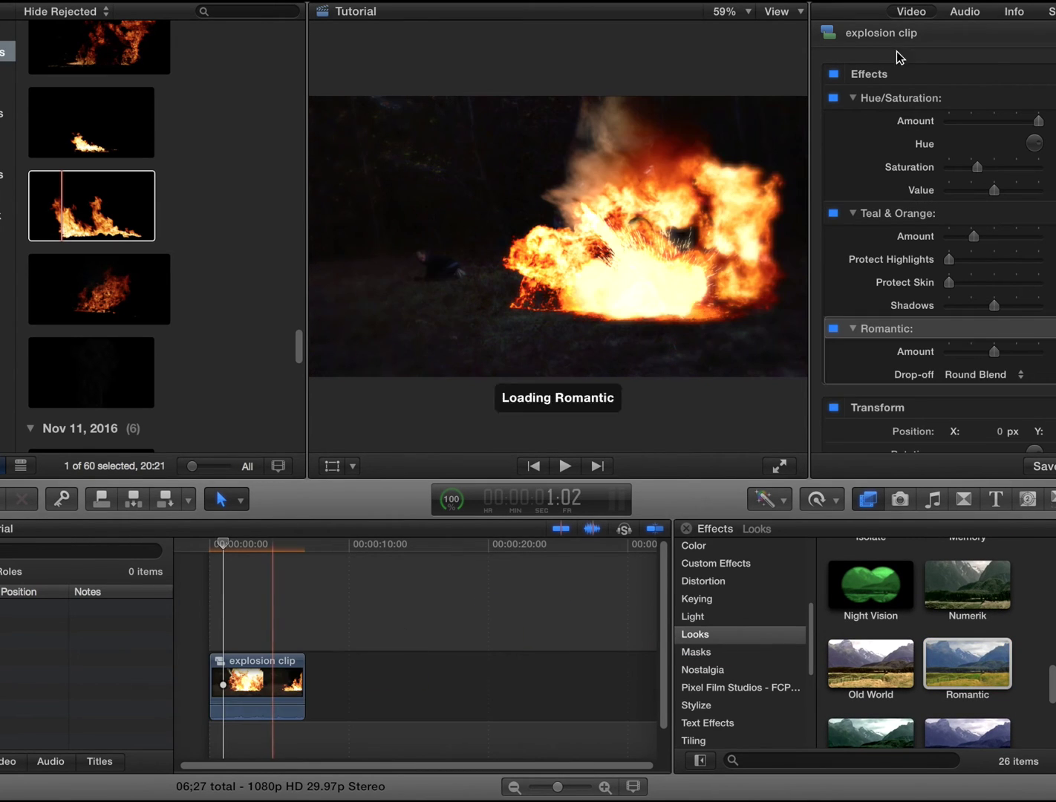
Step: Adjust the Romantic look's Amount, toggling it off and on to compare
drag(991, 352, 1038, 352)
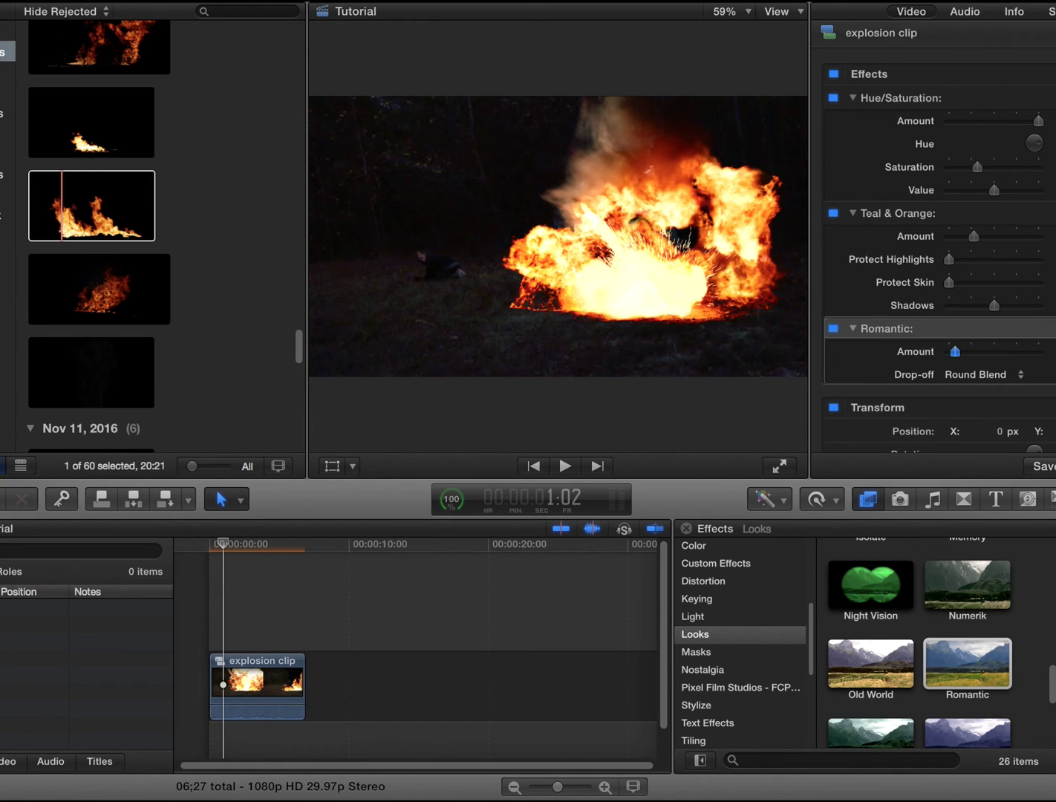
click(835, 329)
click(836, 329)
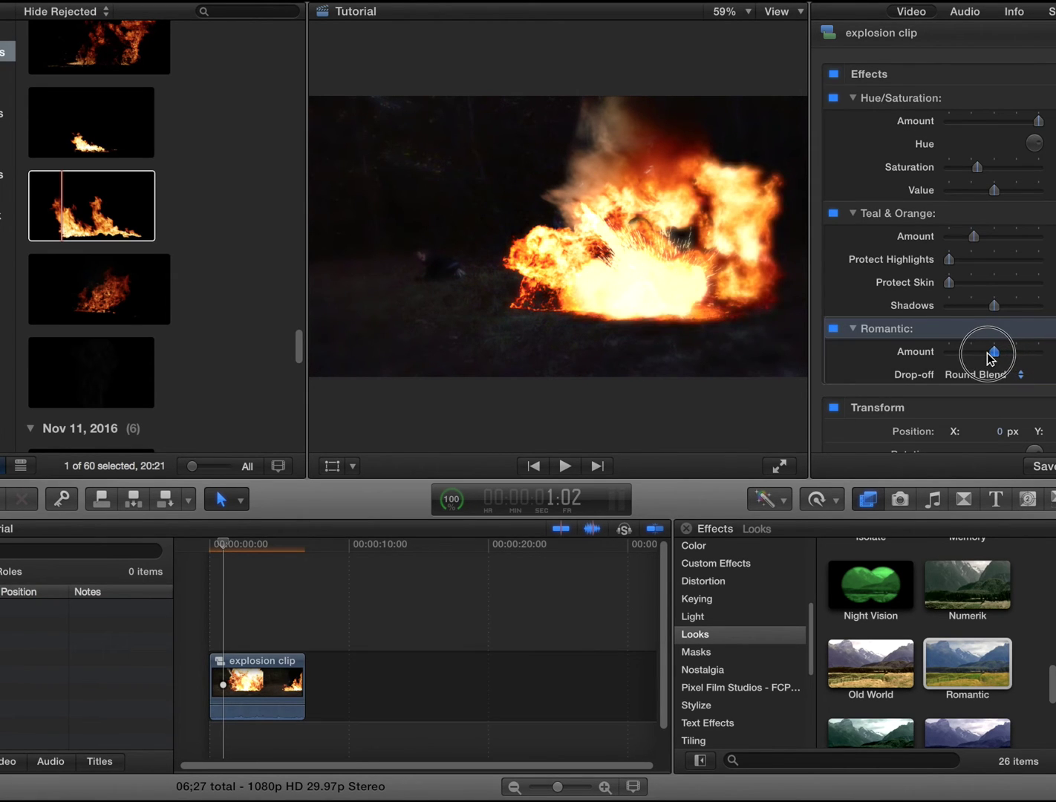
click(991, 351)
Step: Add a shape mask to the Romantic look, centre it on the explosion, enlarge and feather it
click(1039, 328)
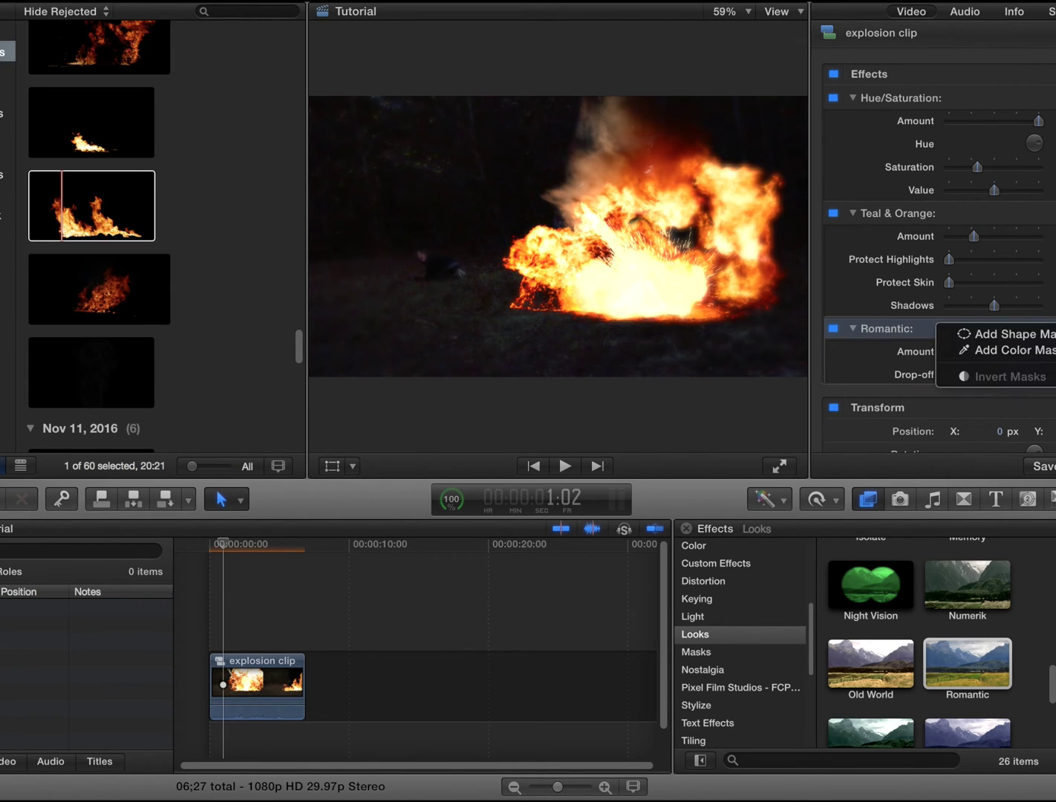
click(1040, 336)
drag(532, 245, 577, 258)
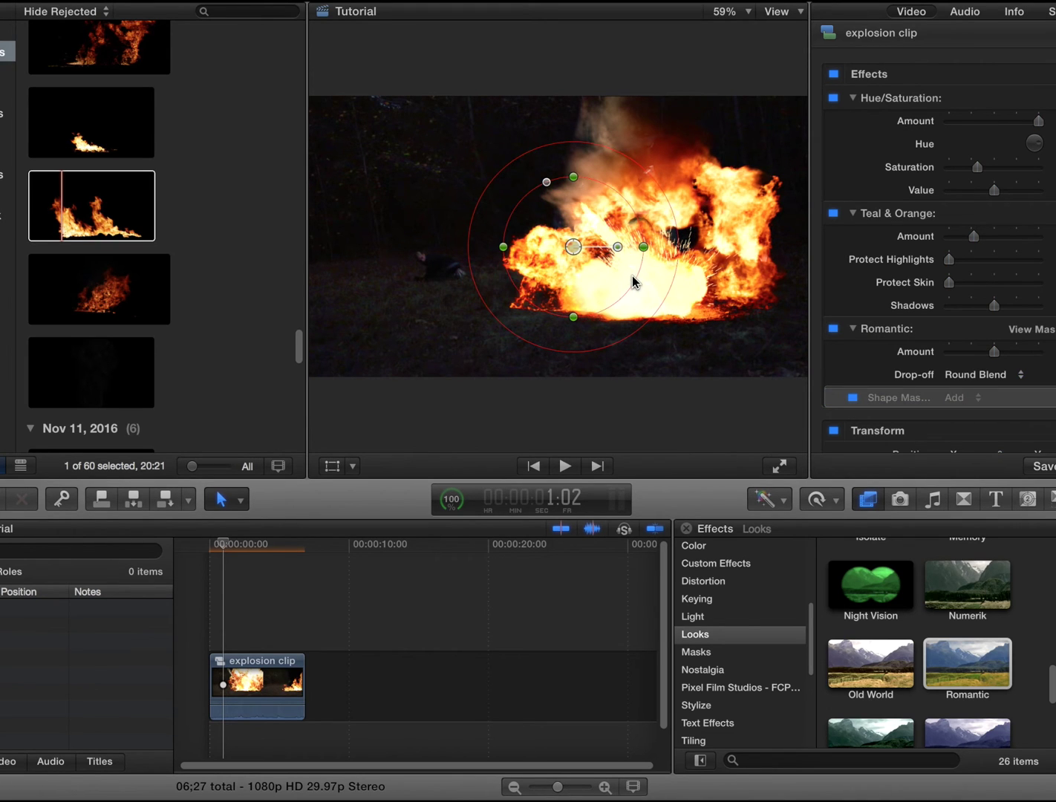
drag(655, 281, 724, 281)
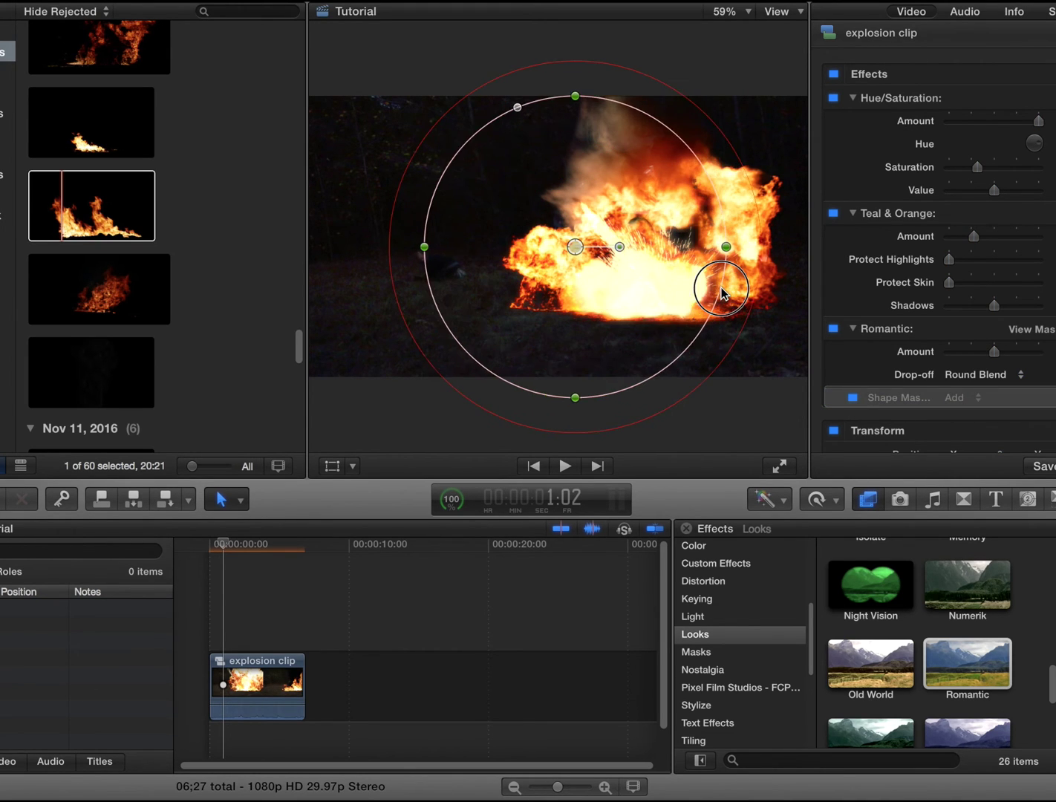
drag(737, 341, 866, 349)
Step: Compare the masked Romantic look and all effects on versus off against the original footage
click(923, 79)
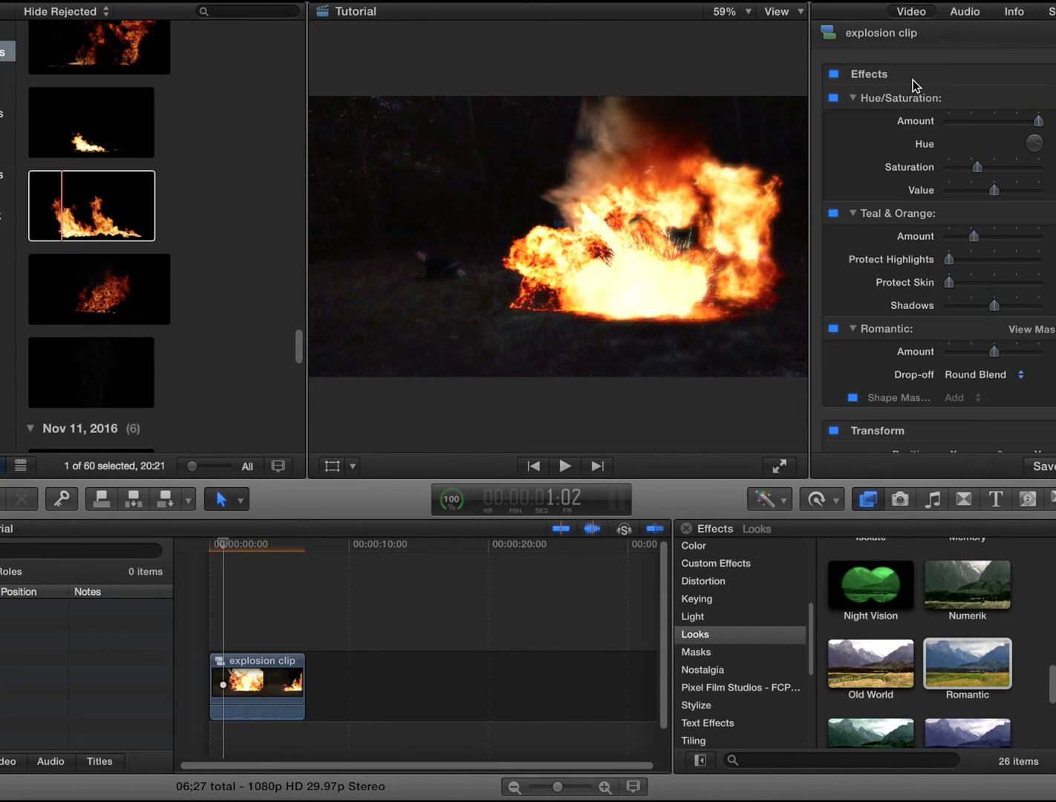
click(832, 329)
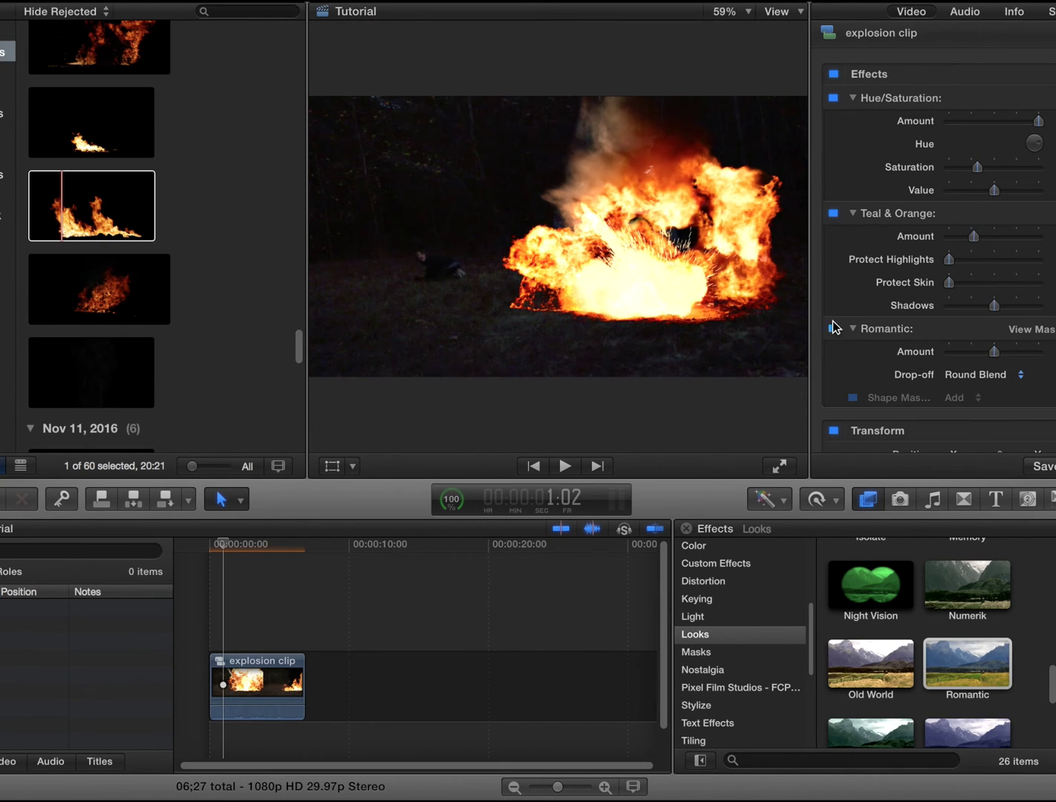
click(832, 330)
click(830, 75)
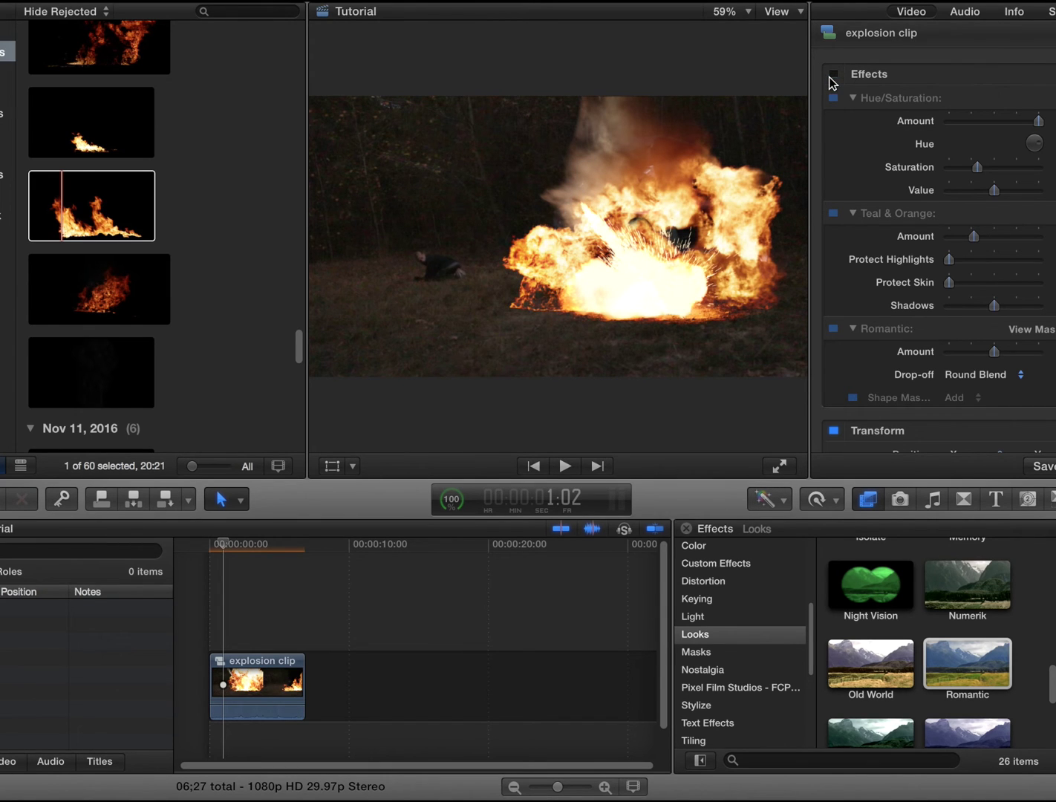
click(829, 75)
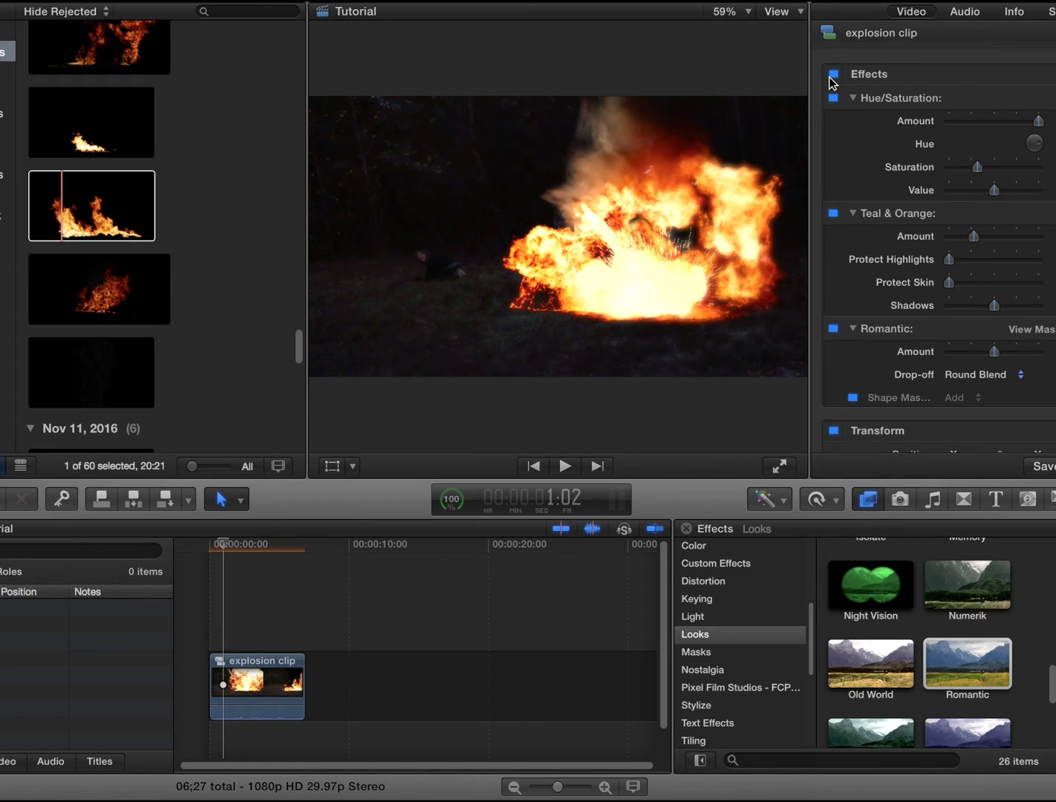
click(189, 548)
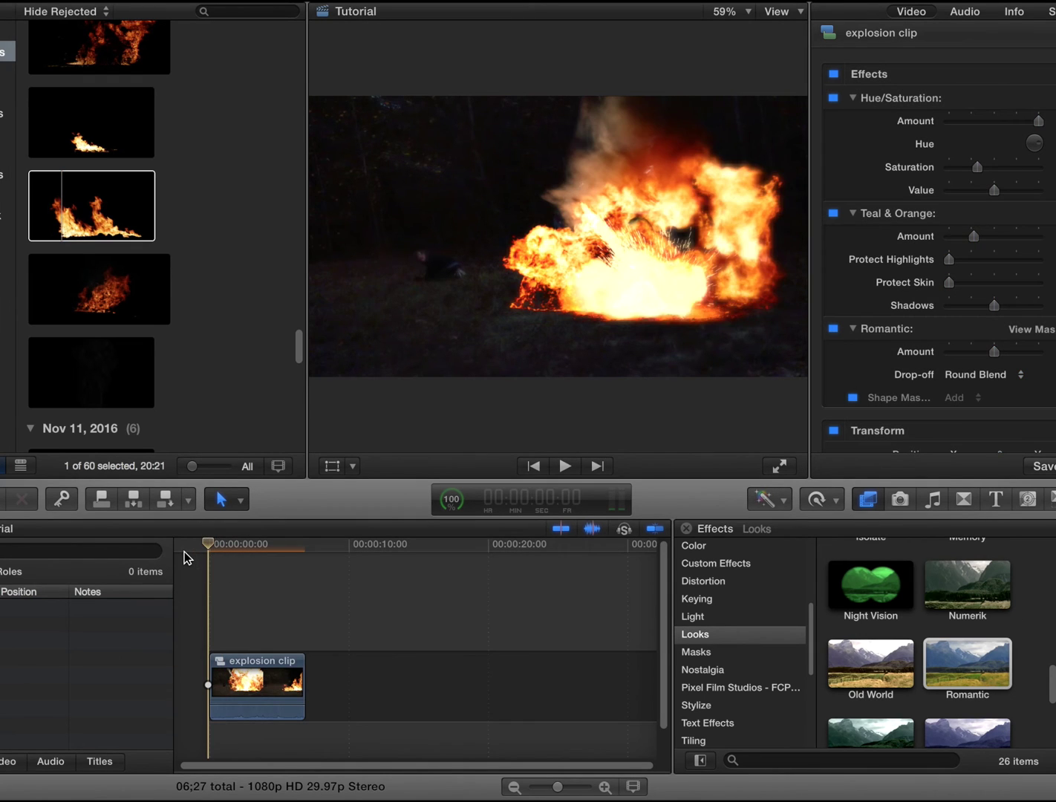
scroll(187, 556, down, 2)
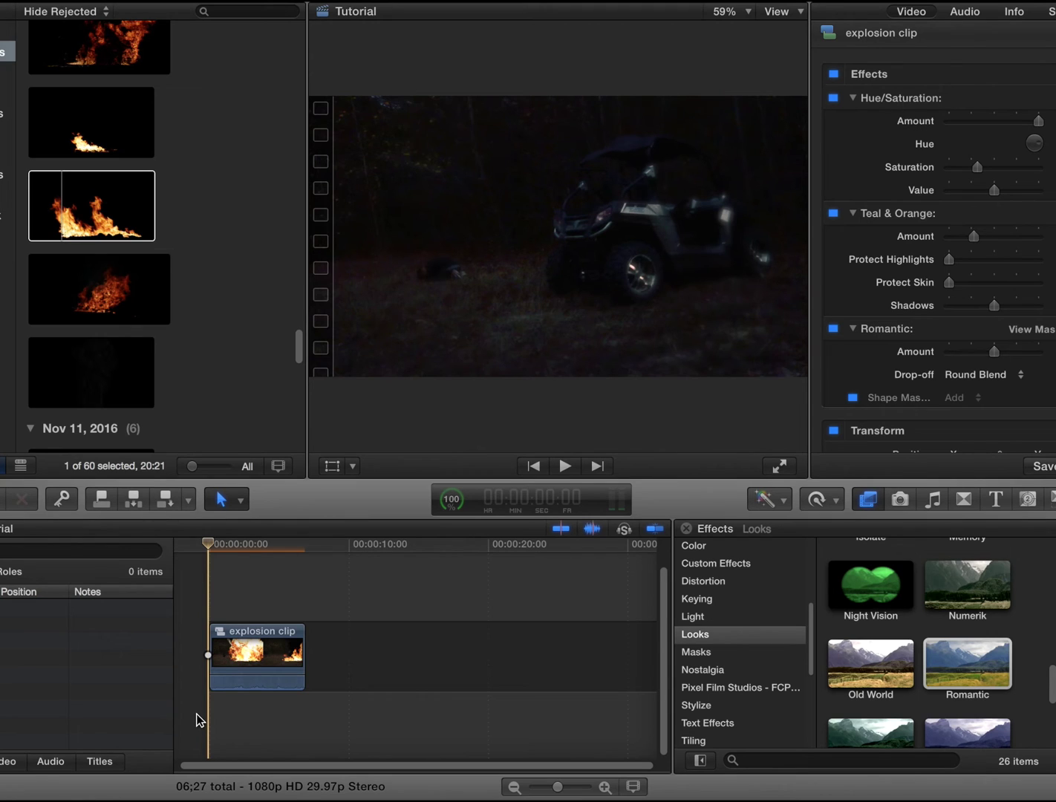
key(Down)
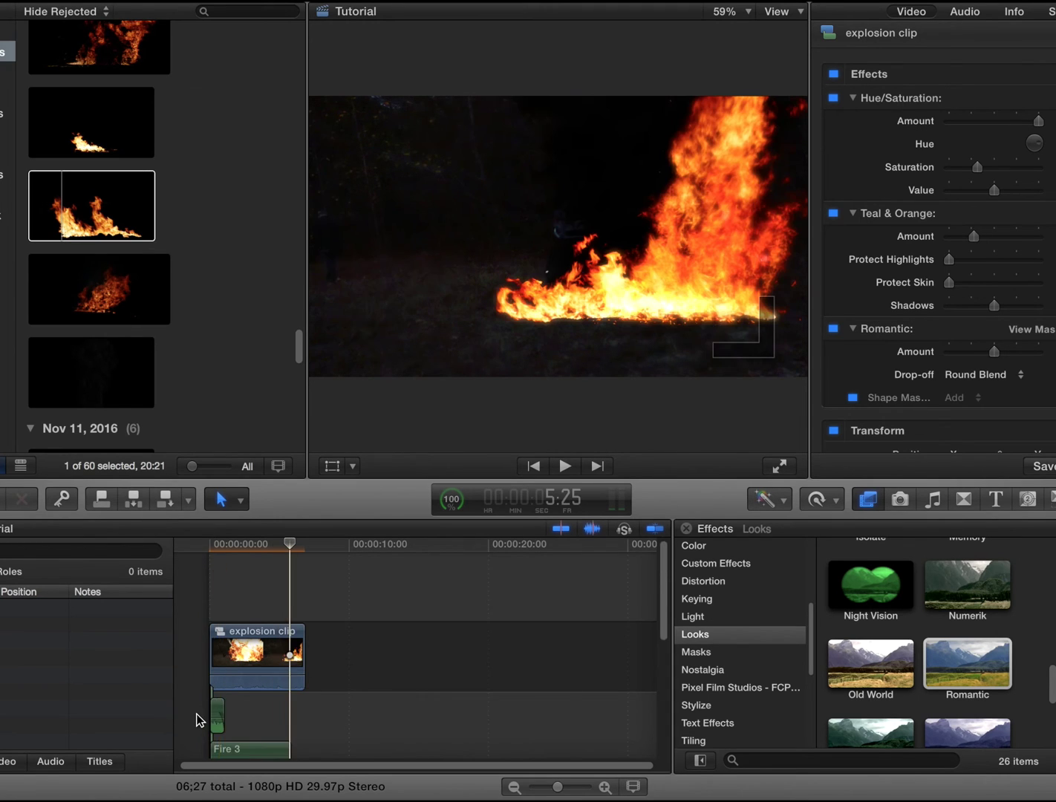
scroll(198, 719, down, 5)
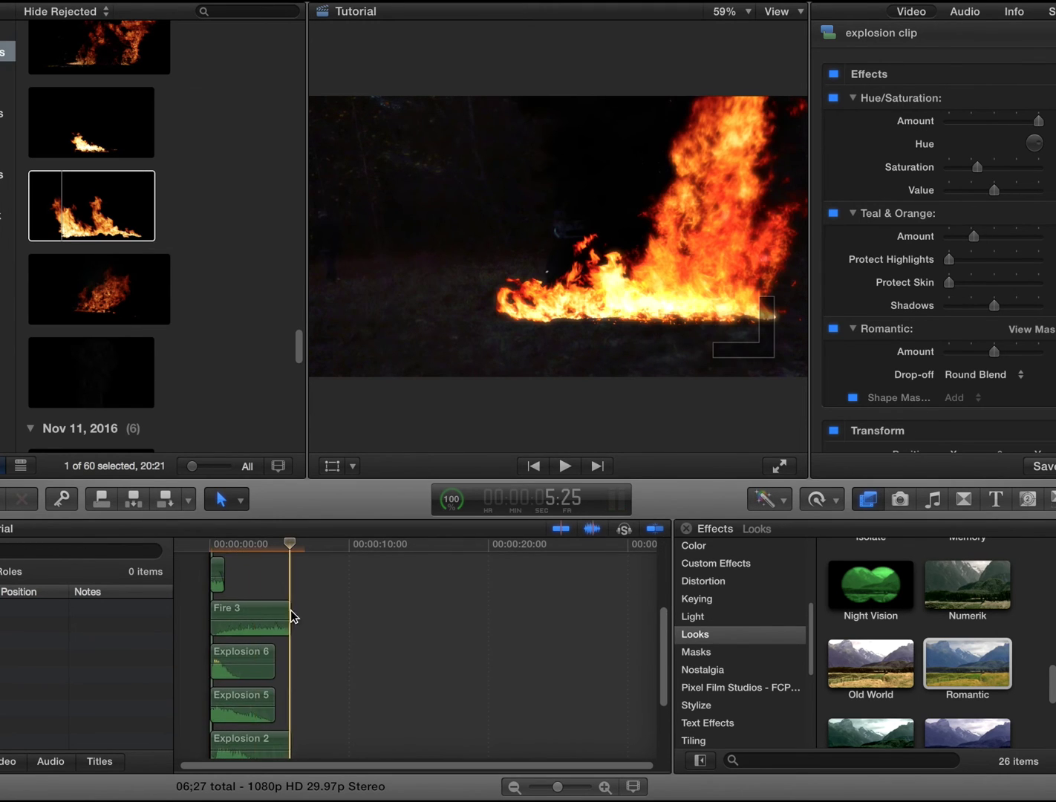
scroll(226, 668, down, 4)
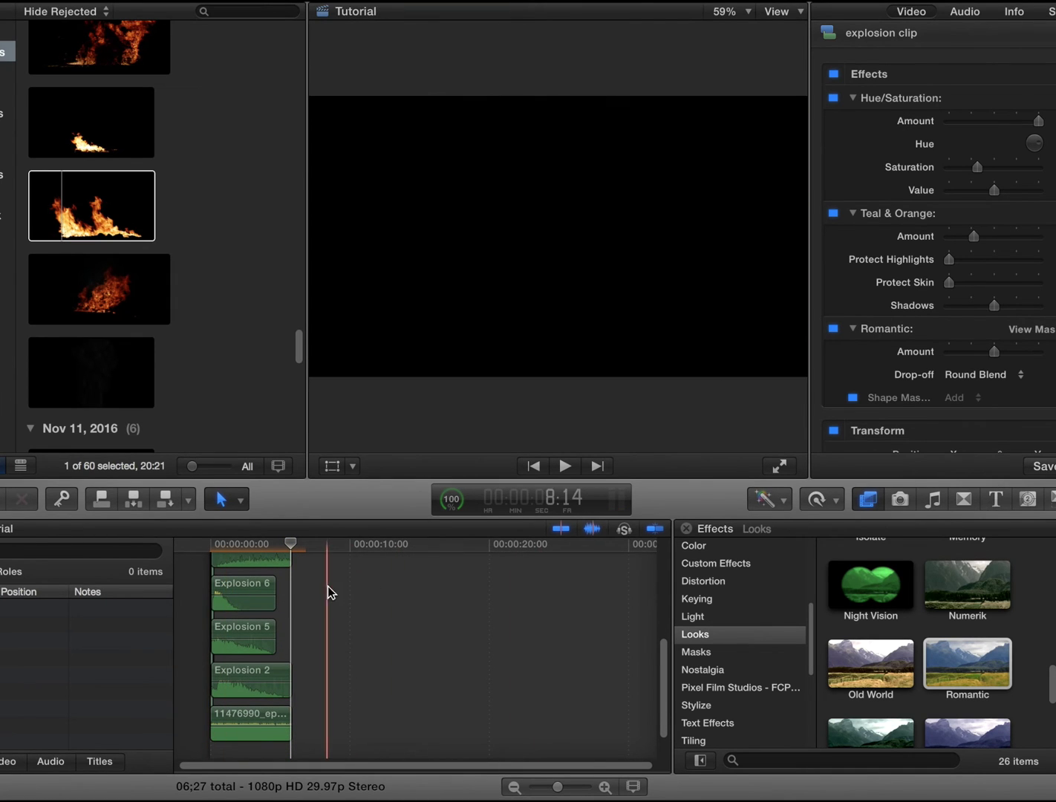
scroll(235, 639, up, 3)
scroll(233, 638, down, 4)
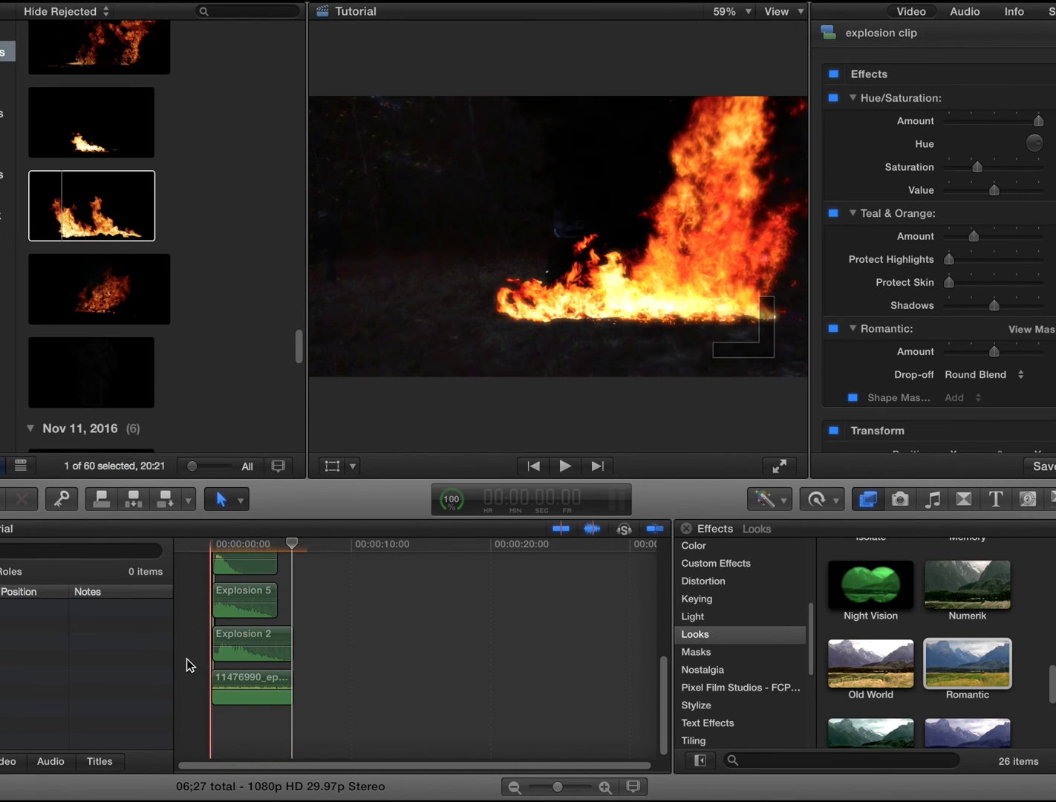
key(Home)
scroll(186, 658, up, 5)
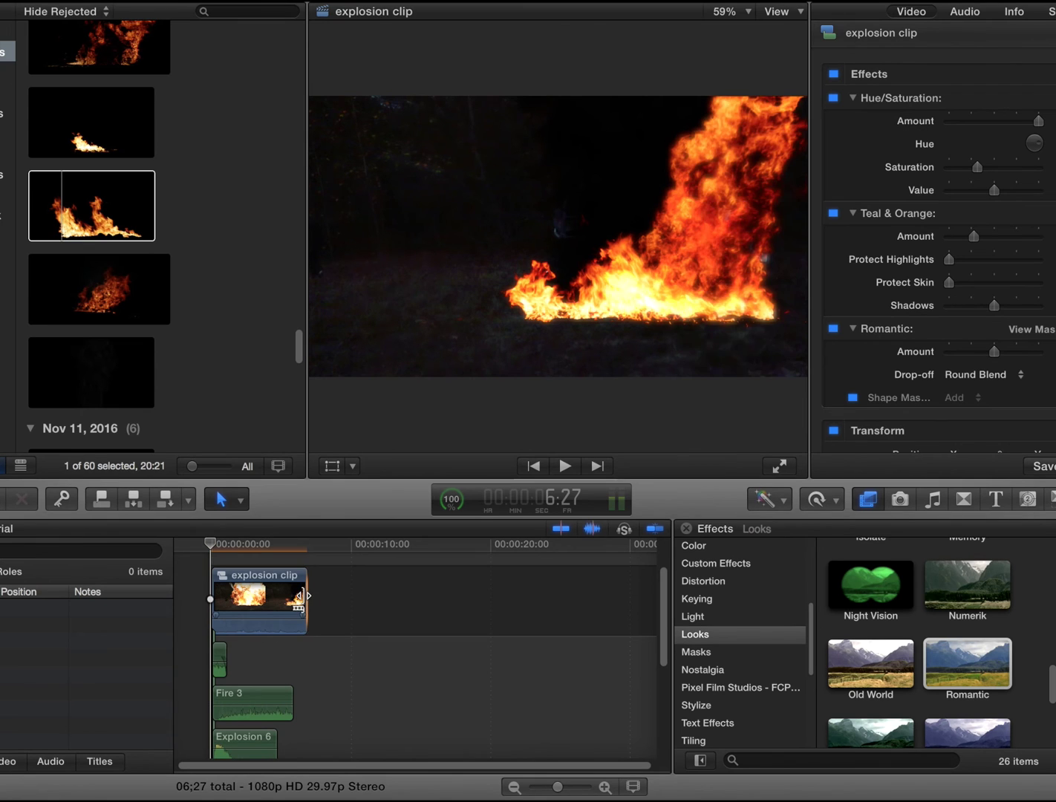
key(space)
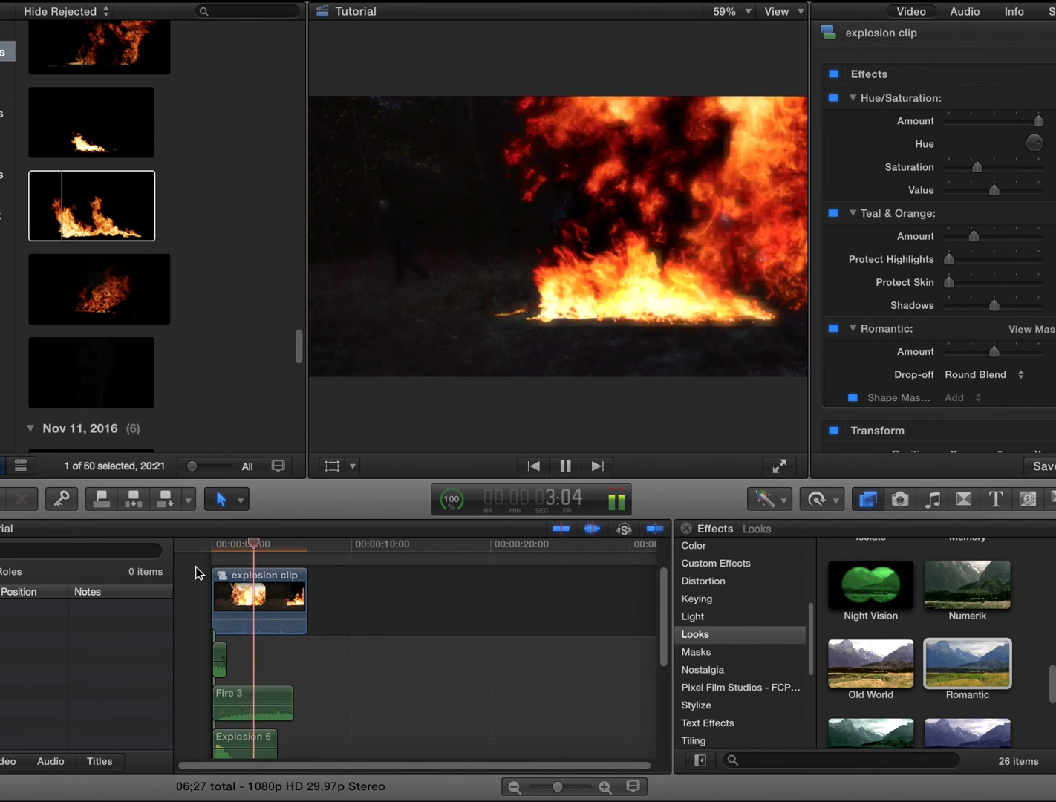
key(space)
scroll(199, 573, up, 3)
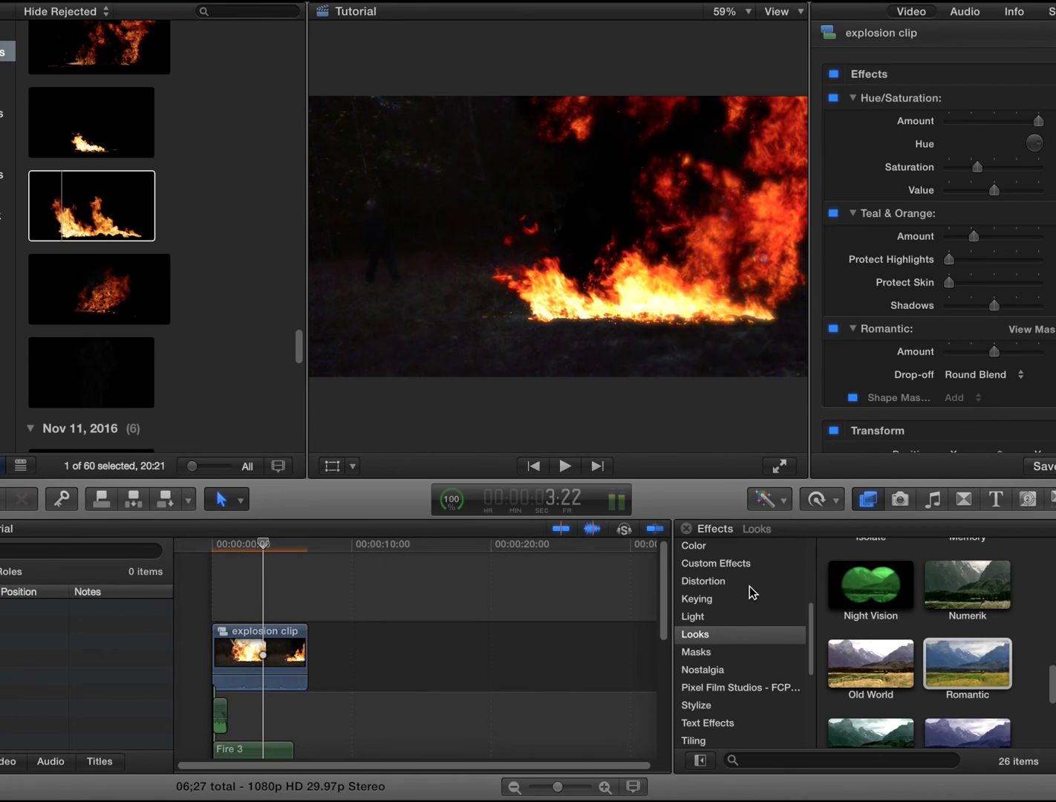
scroll(749, 586, up, 5)
Step: Add a Custom solid generator above the explosion clip and trim it to end with the clip
click(963, 499)
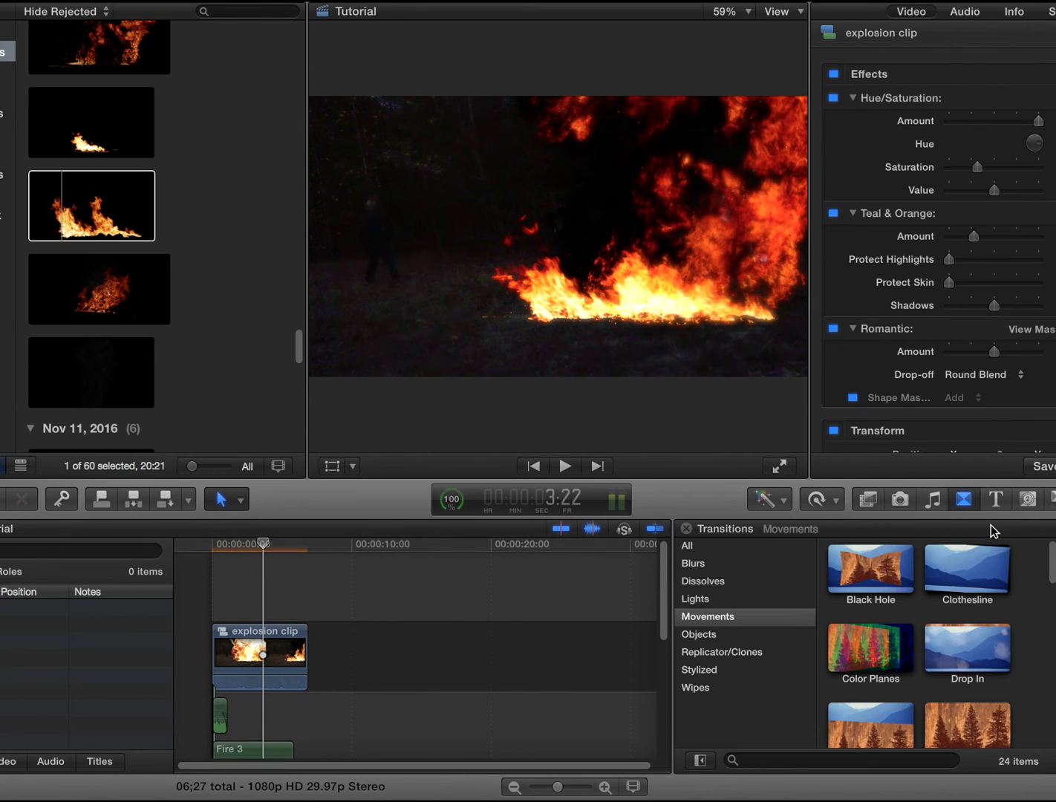
click(1030, 501)
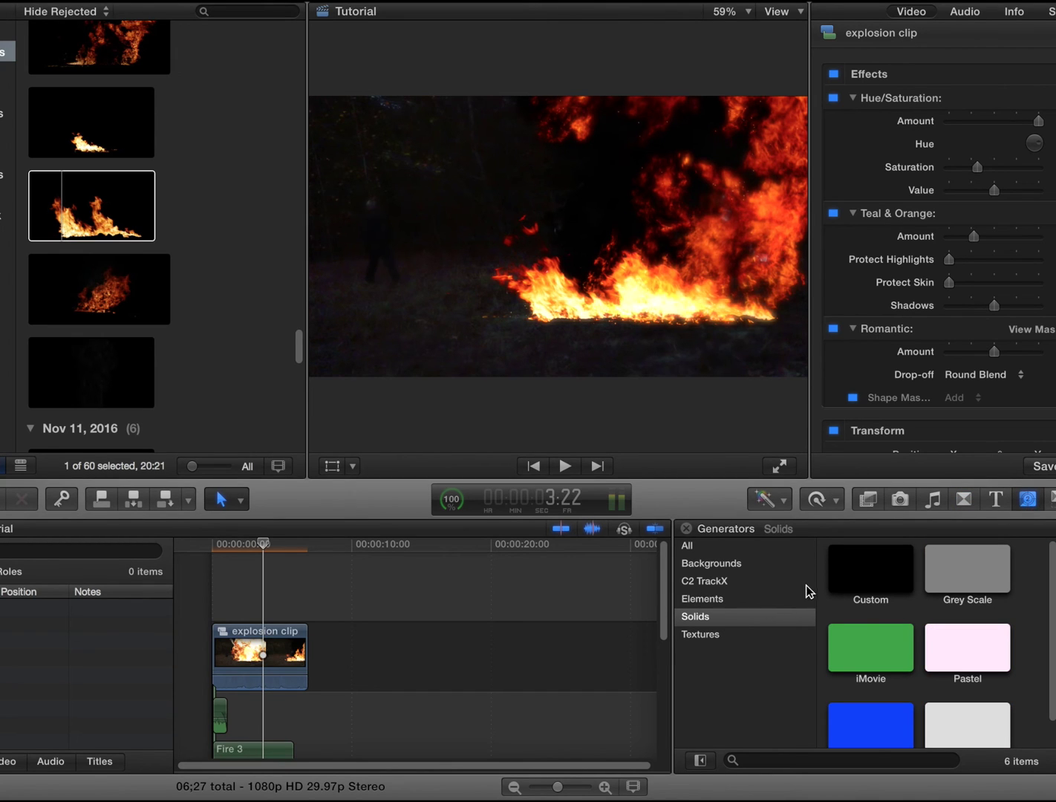
drag(884, 579, 215, 594)
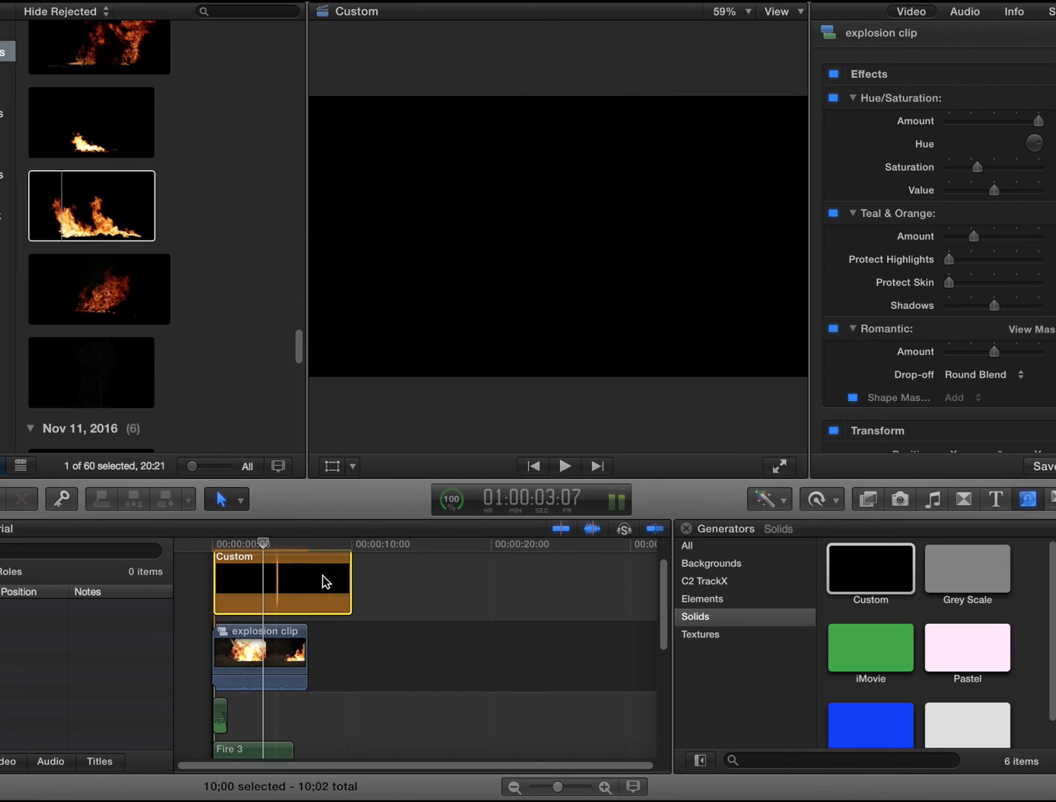
drag(349, 577, 284, 577)
Step: Brighten the Custom solid's colour, tint it pale peach, then increase the peach saturation
click(944, 11)
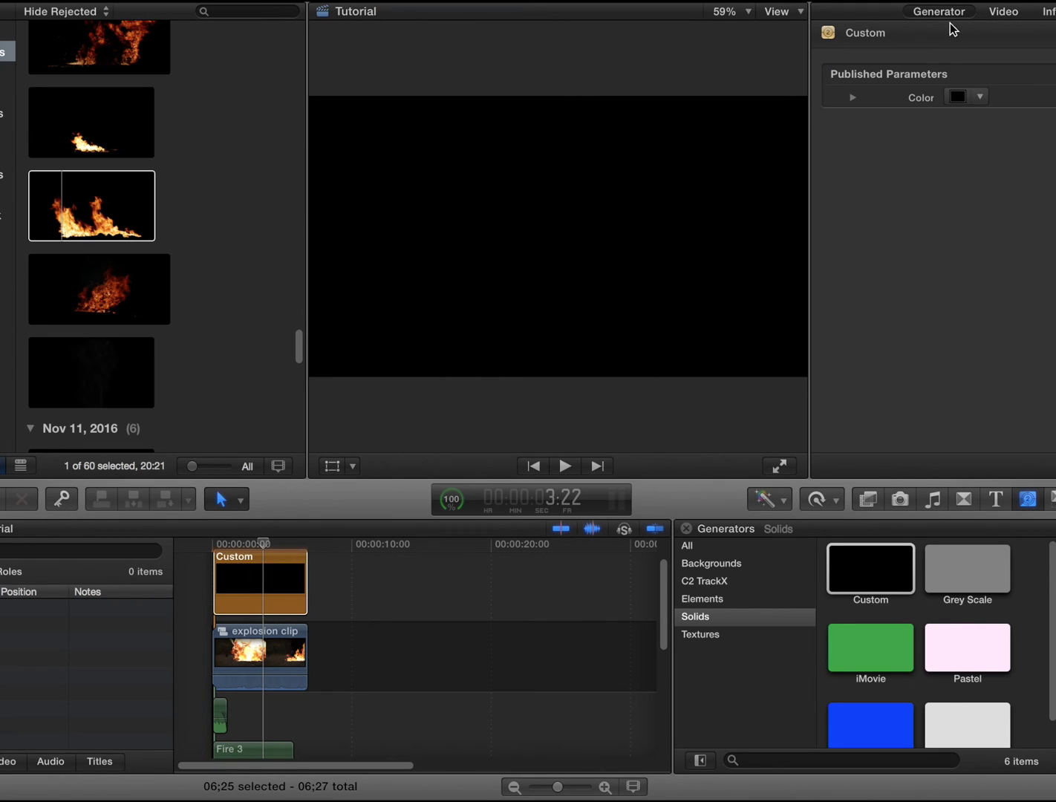
click(955, 96)
drag(126, 591, 98, 594)
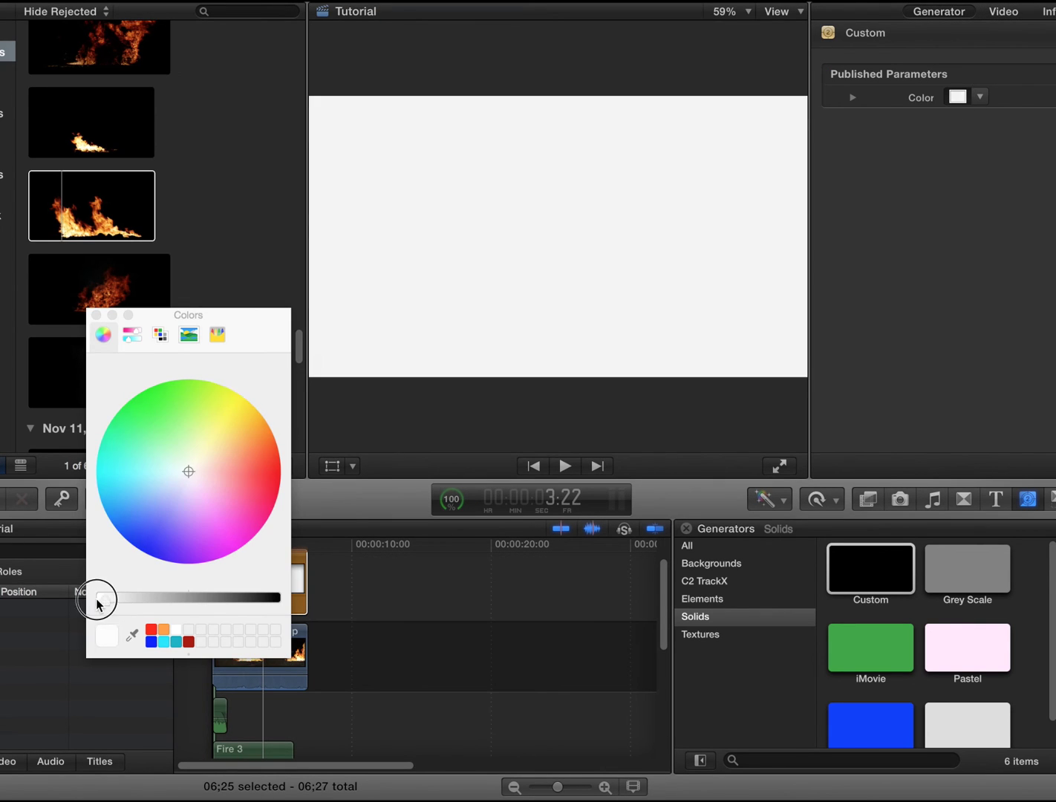
drag(190, 478, 211, 466)
click(96, 315)
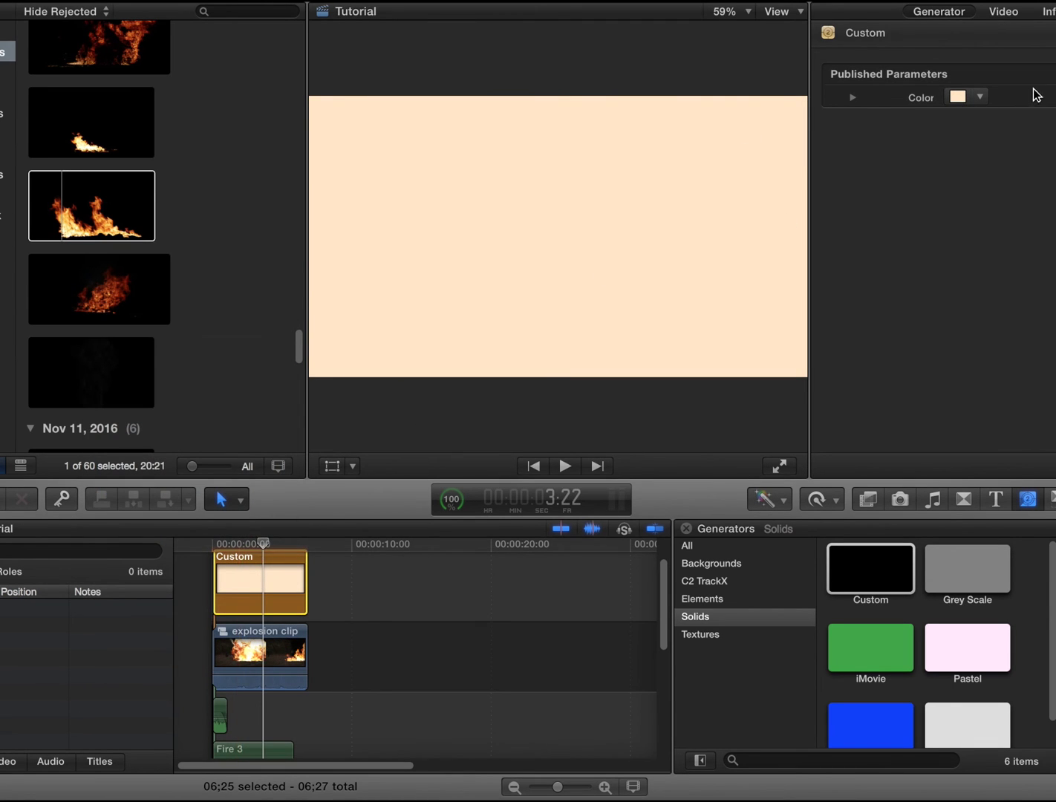
click(958, 98)
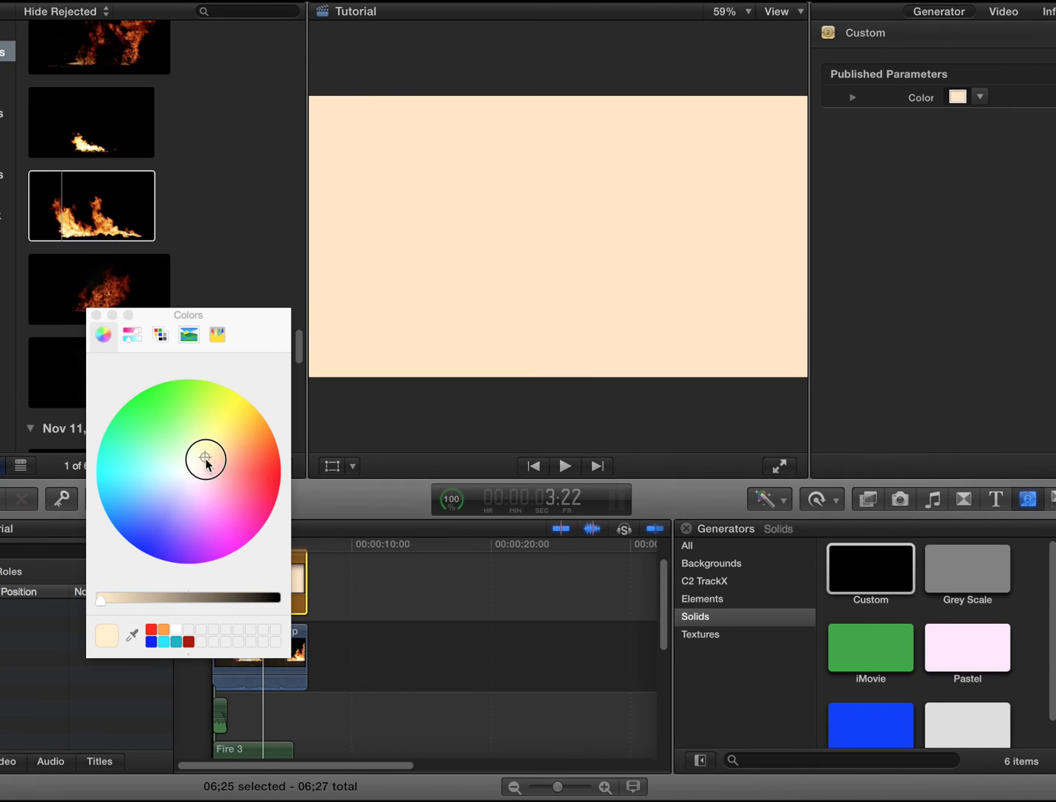
drag(205, 458, 219, 458)
click(95, 315)
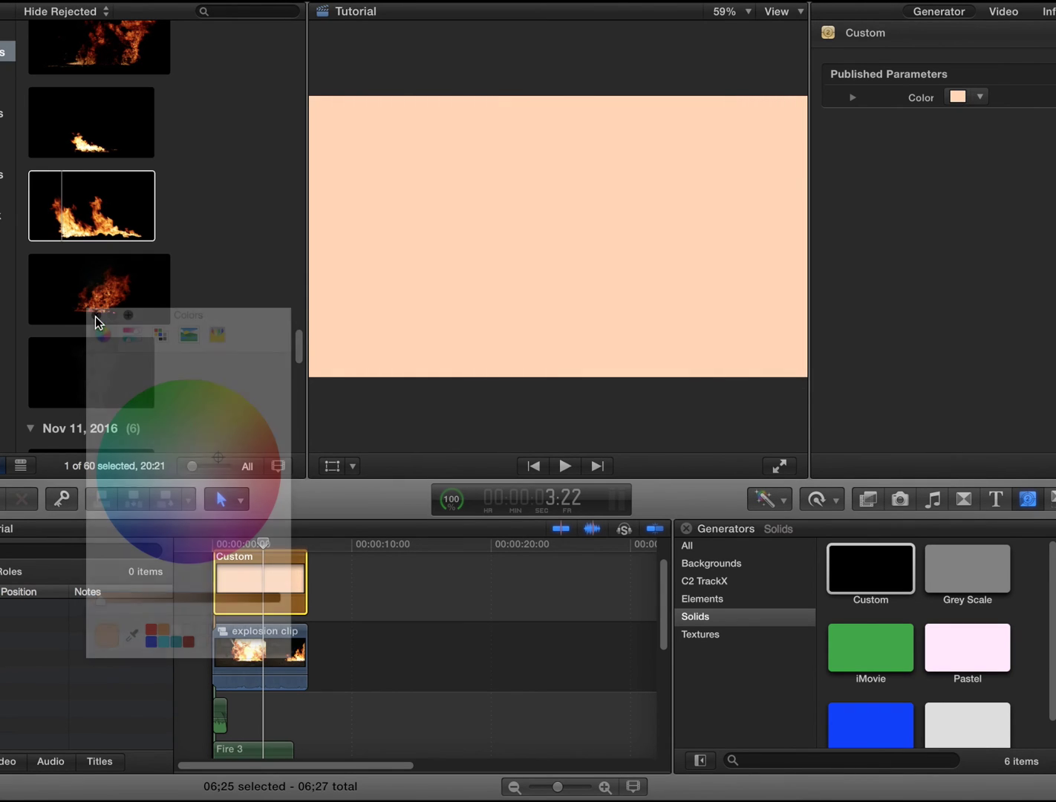
Step: Set the peach solid's blend mode to Color Dodge and drop its Opacity almost to zero
click(1003, 12)
scroll(972, 383, down, 5)
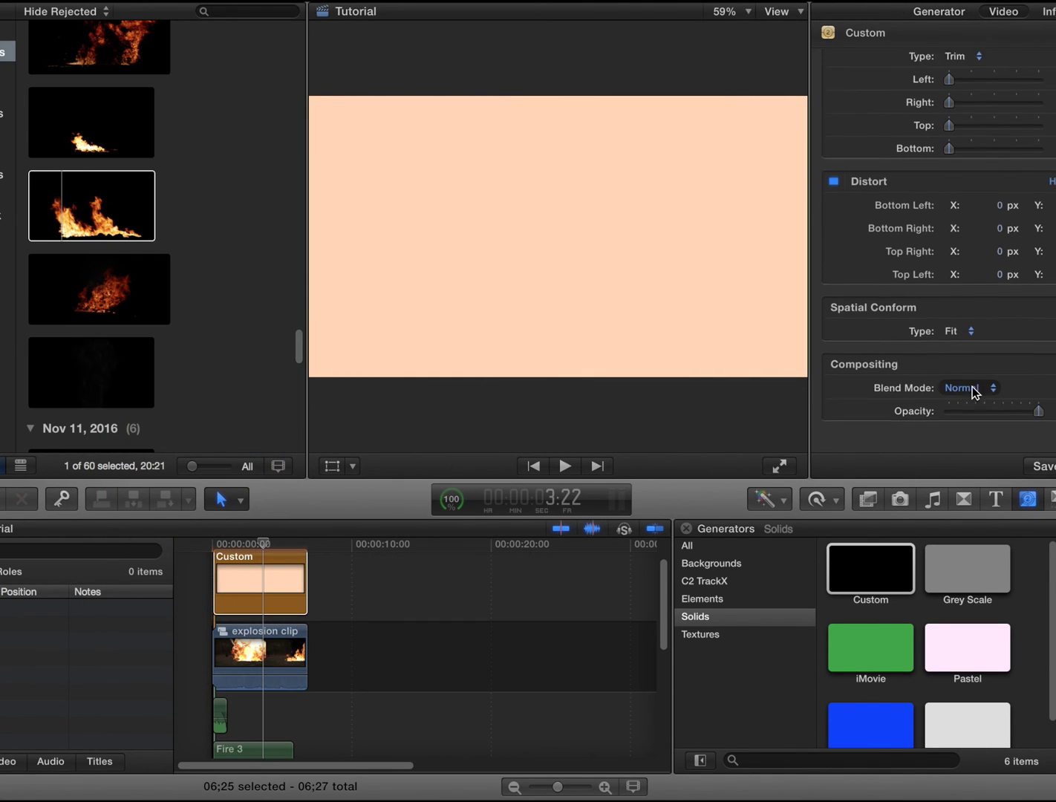
click(954, 410)
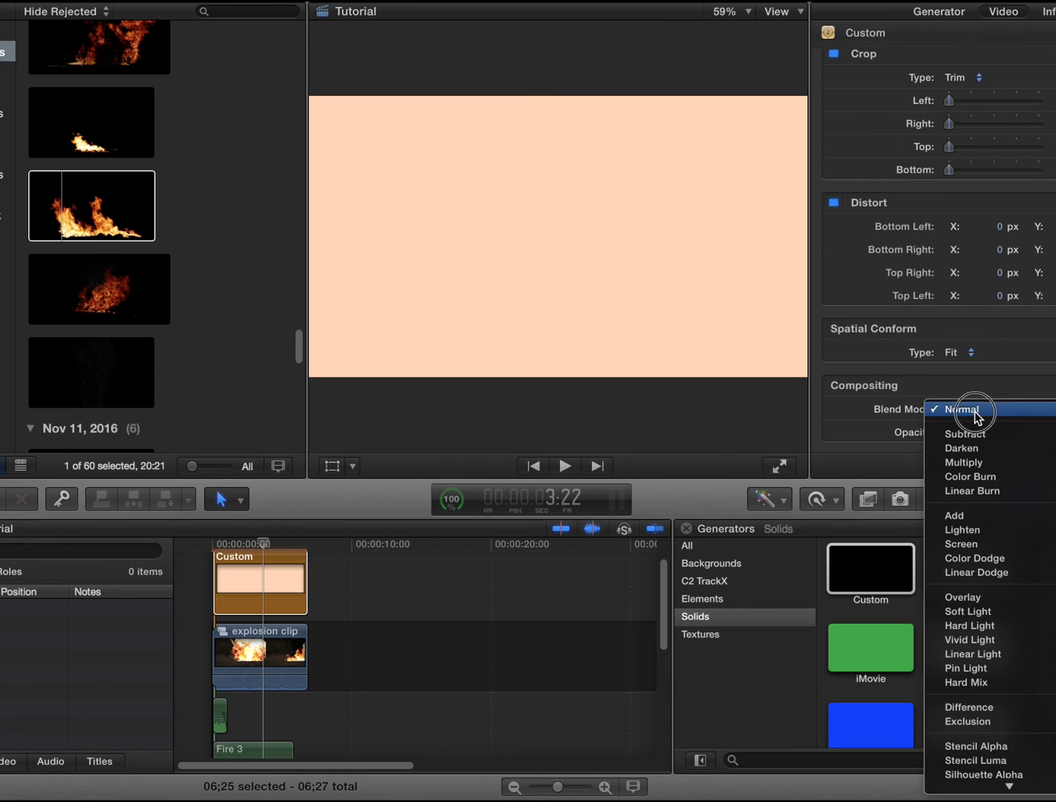
click(974, 558)
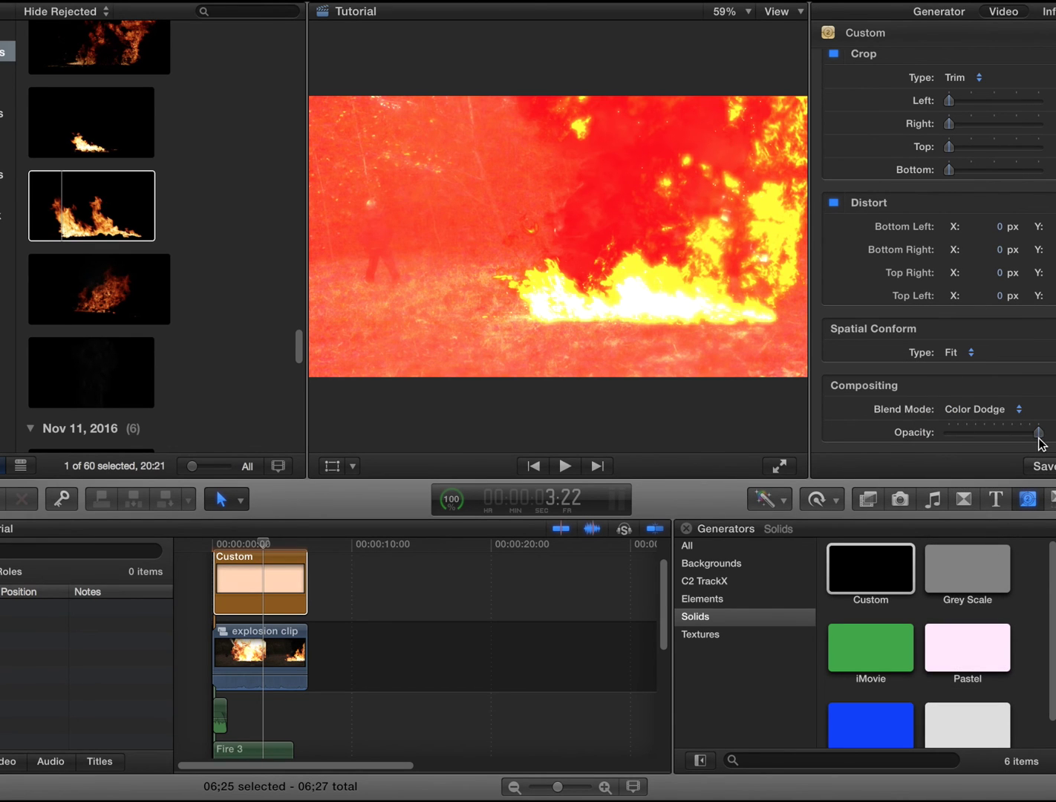
click(1011, 441)
drag(1032, 438, 954, 438)
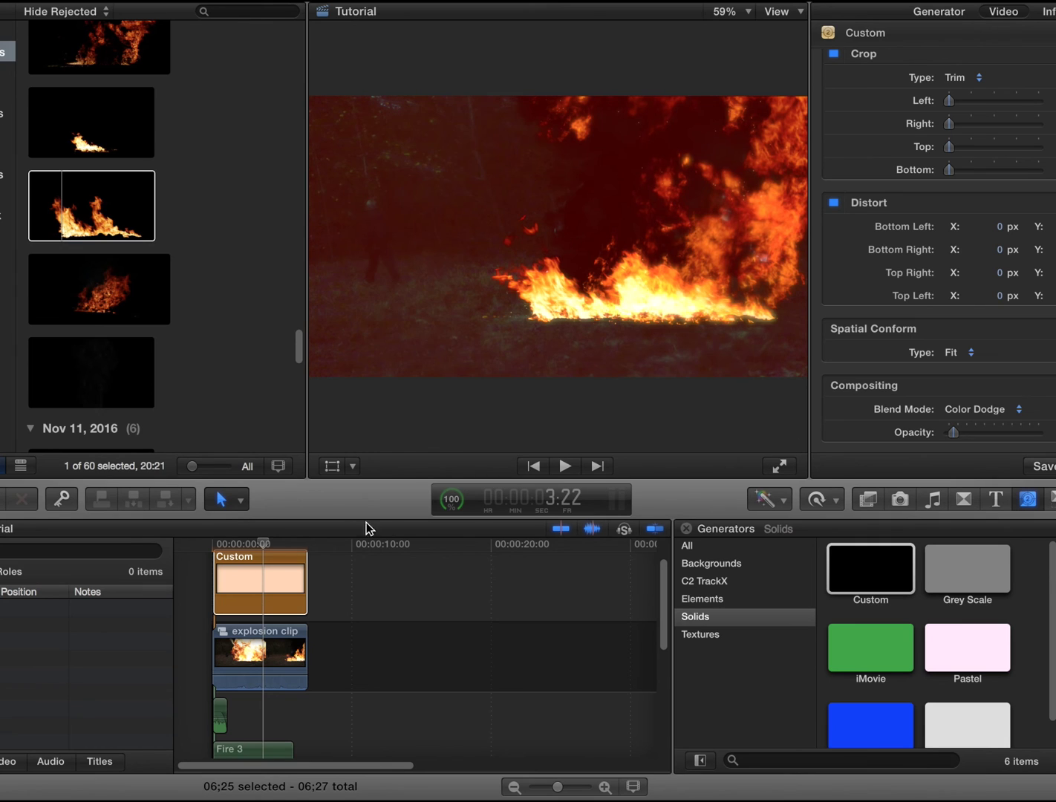
drag(264, 542, 184, 548)
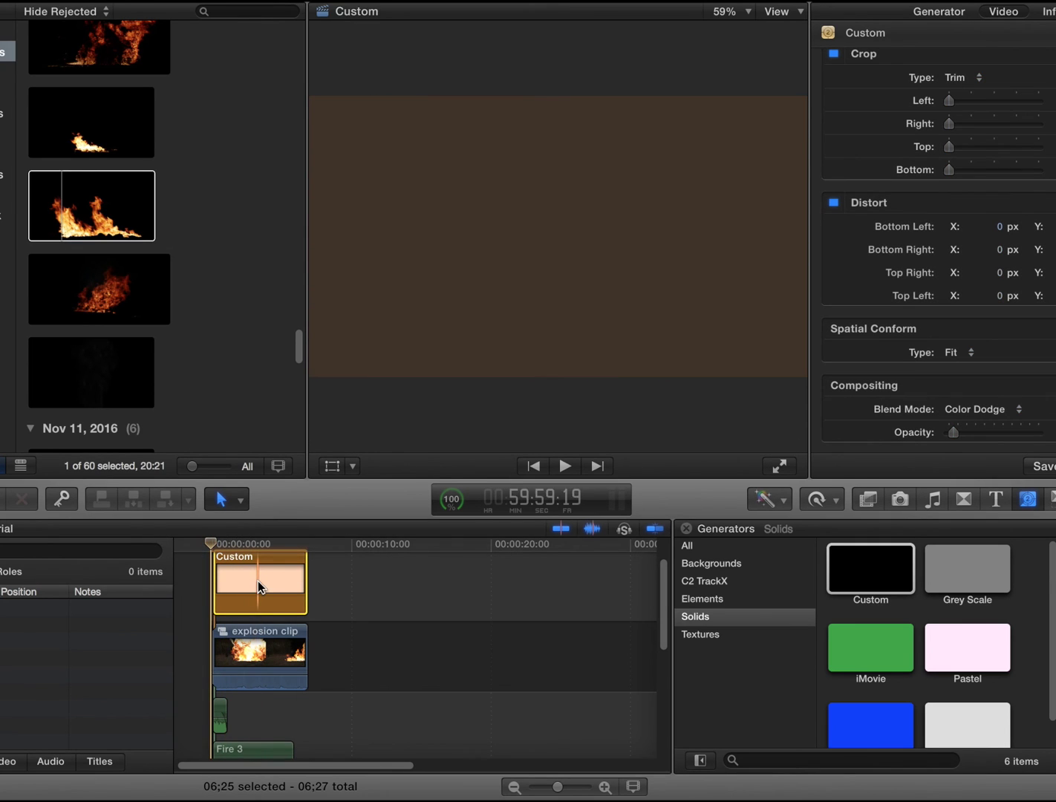
Step: Apply Draw Mask to the Custom clip and select it on a frame where the fire burns
click(860, 502)
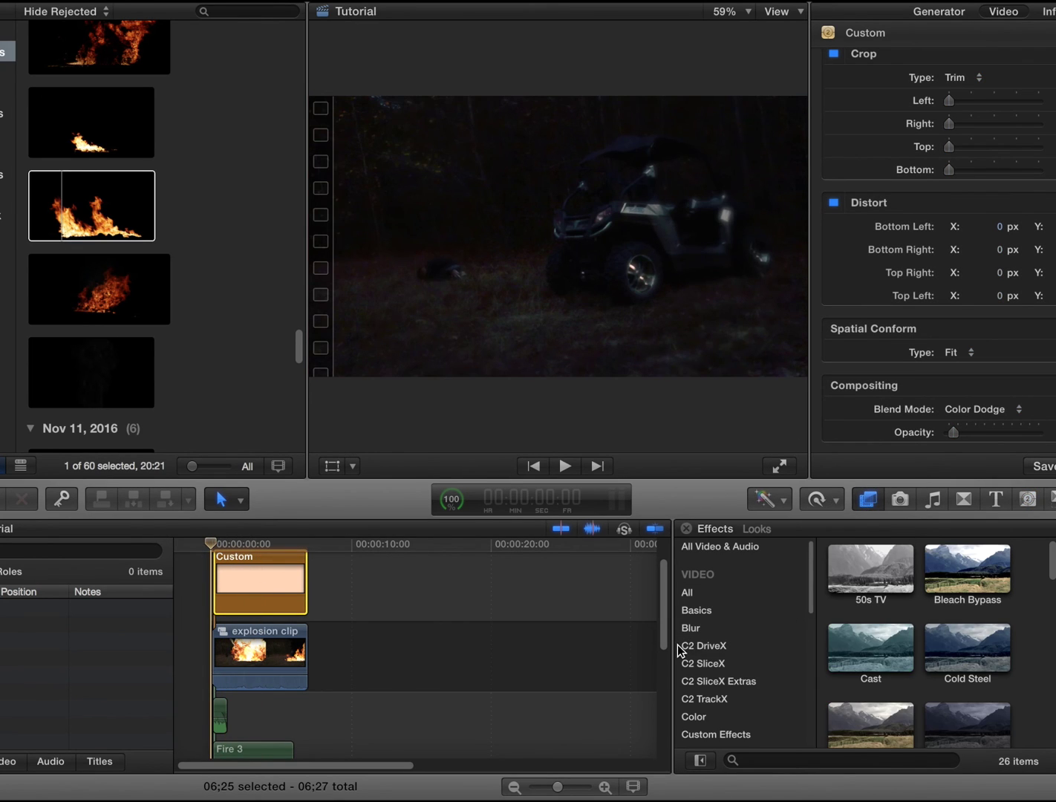
scroll(678, 644, down, 4)
click(697, 698)
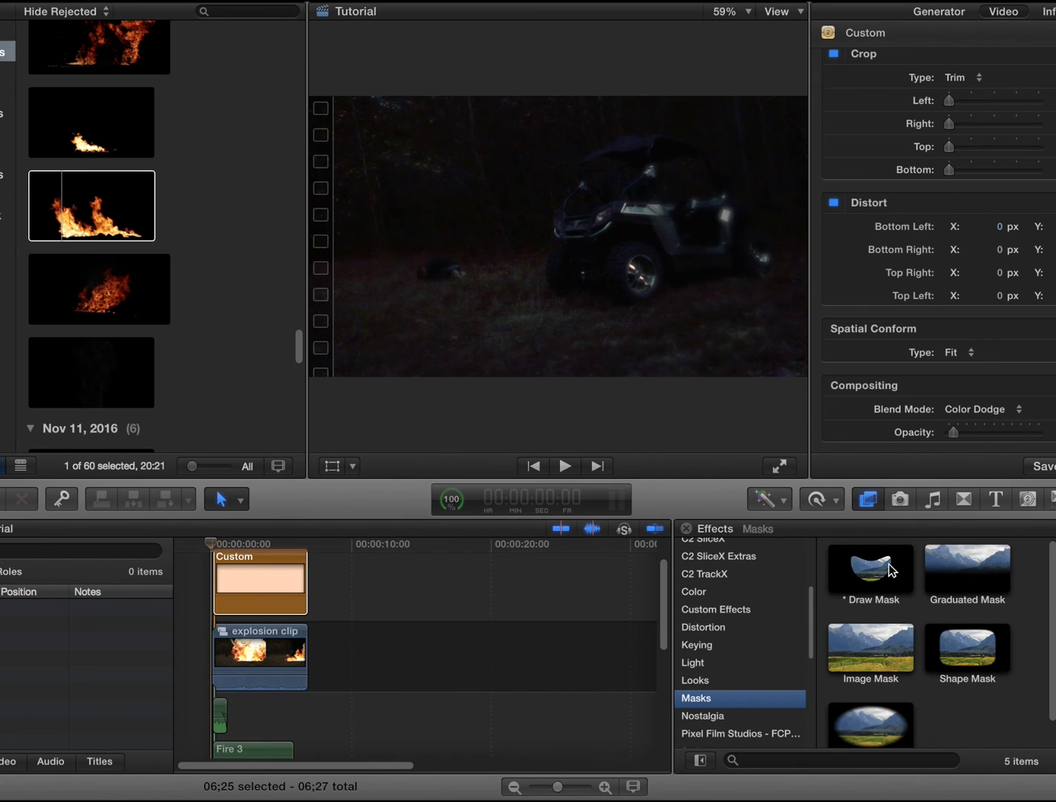
mouse_move(871, 569)
mouse_down()
mouse_move(307, 555)
mouse_move(277, 586)
mouse_up()
key(Home)
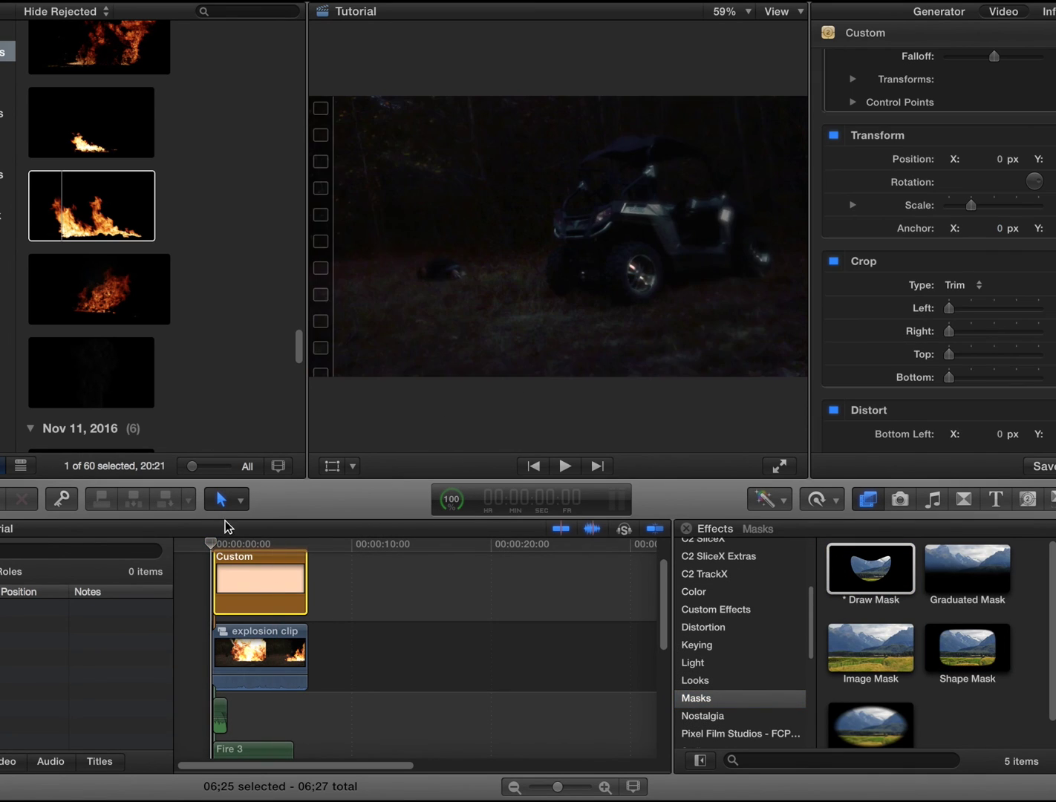
click(223, 570)
click(196, 572)
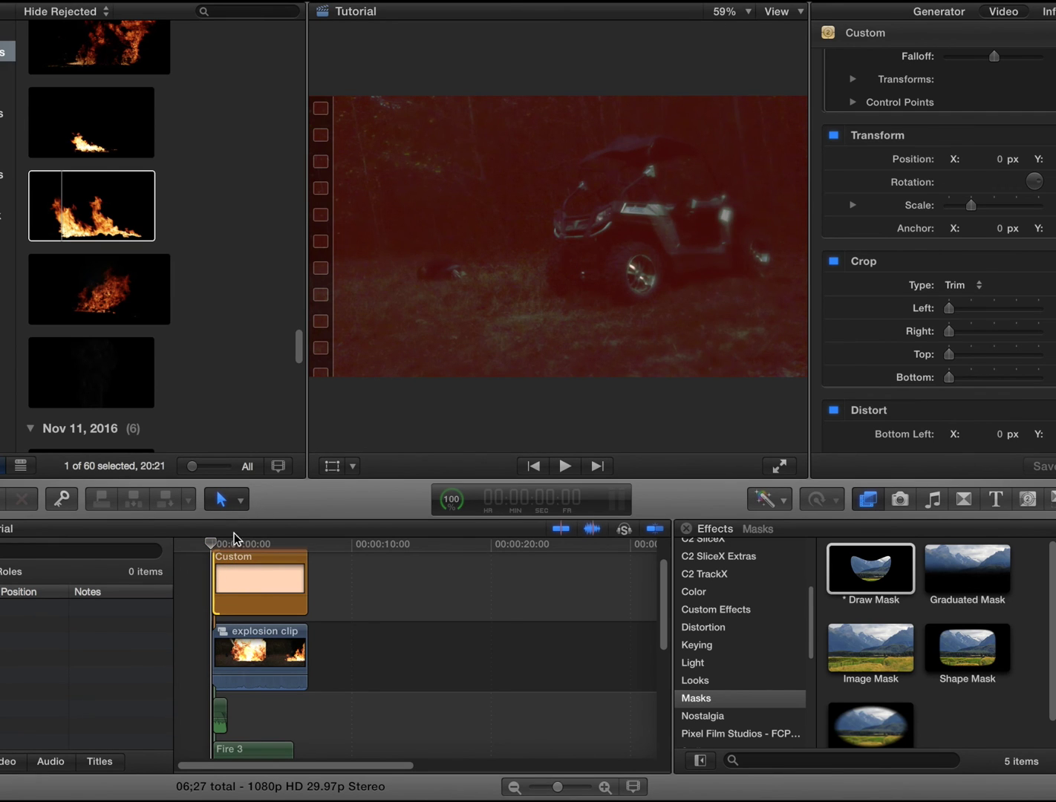
drag(226, 539, 250, 542)
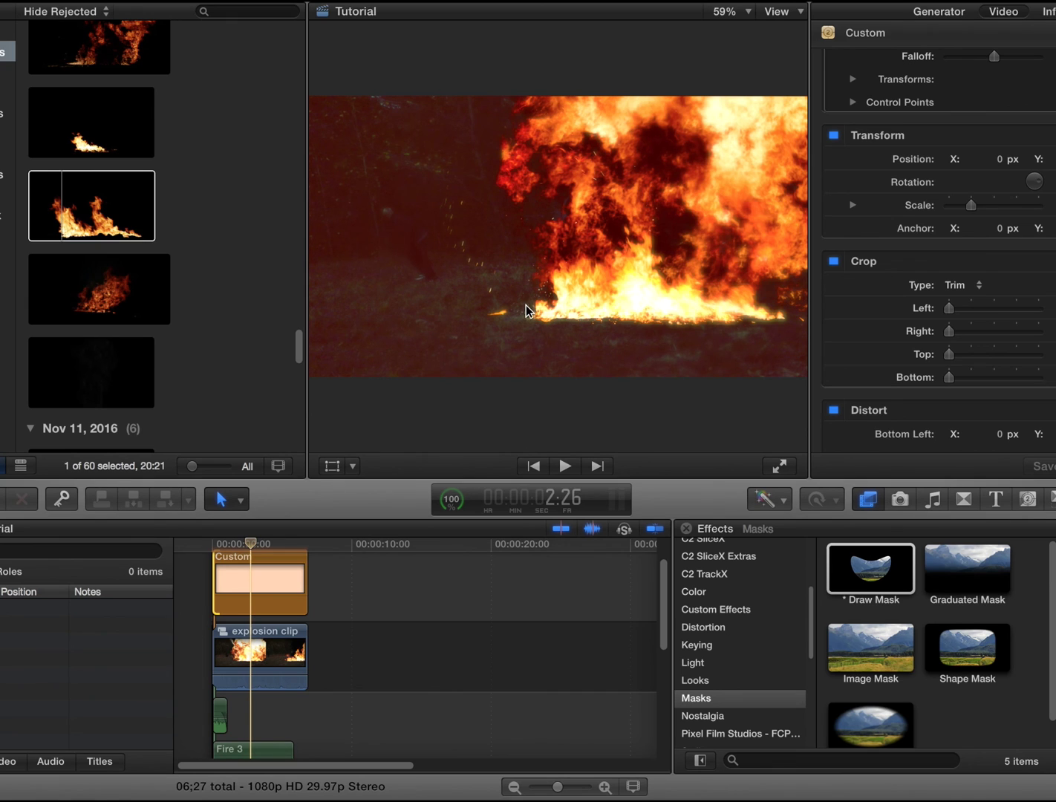
click(277, 577)
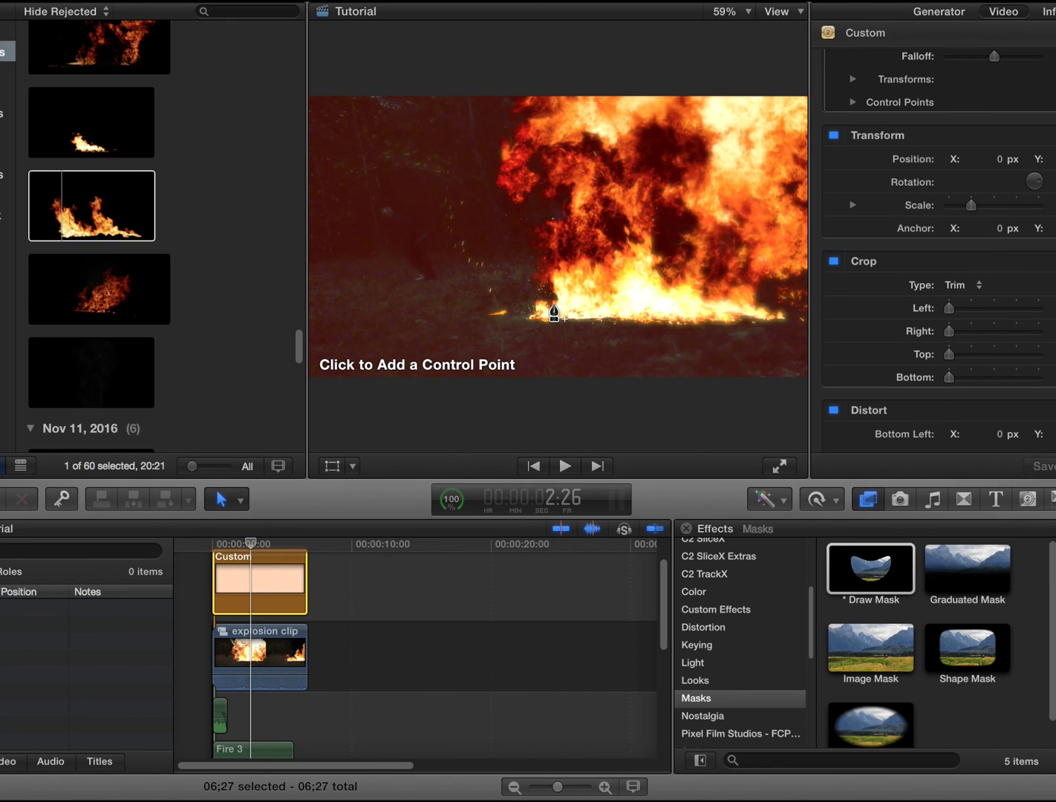
Step: Draw a closed curved mask shape around the ground beneath the fire
click(510, 303)
drag(482, 344, 520, 362)
click(583, 361)
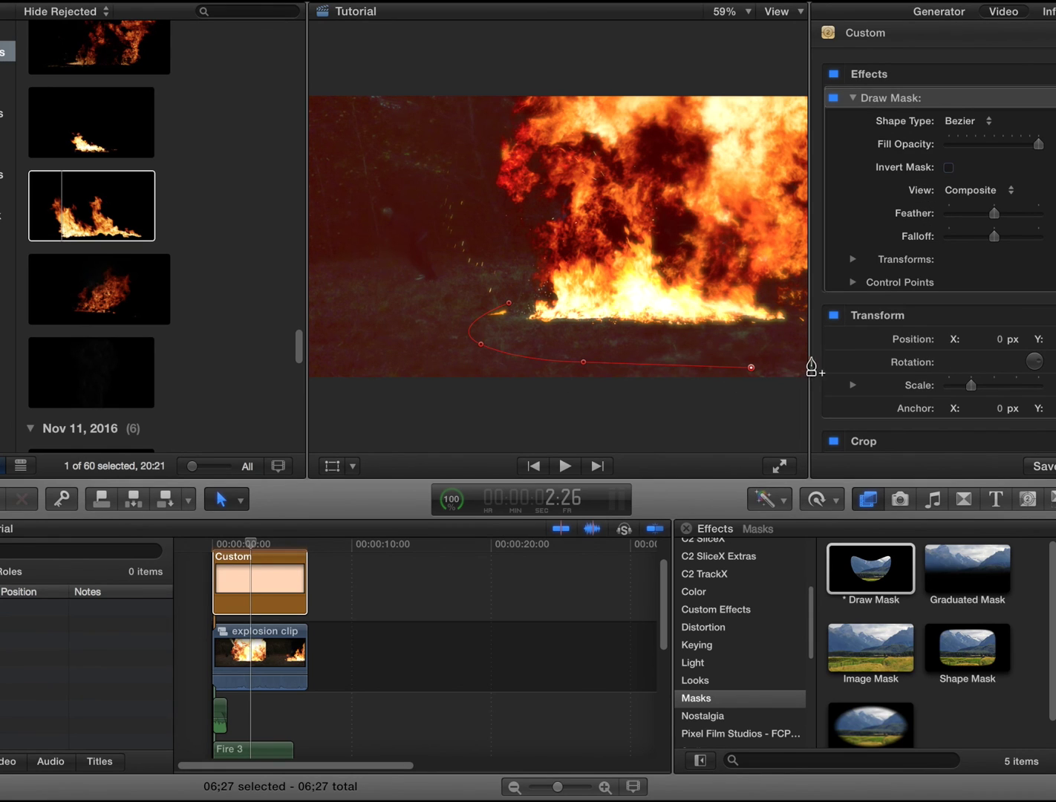
drag(699, 304, 698, 306)
click(510, 303)
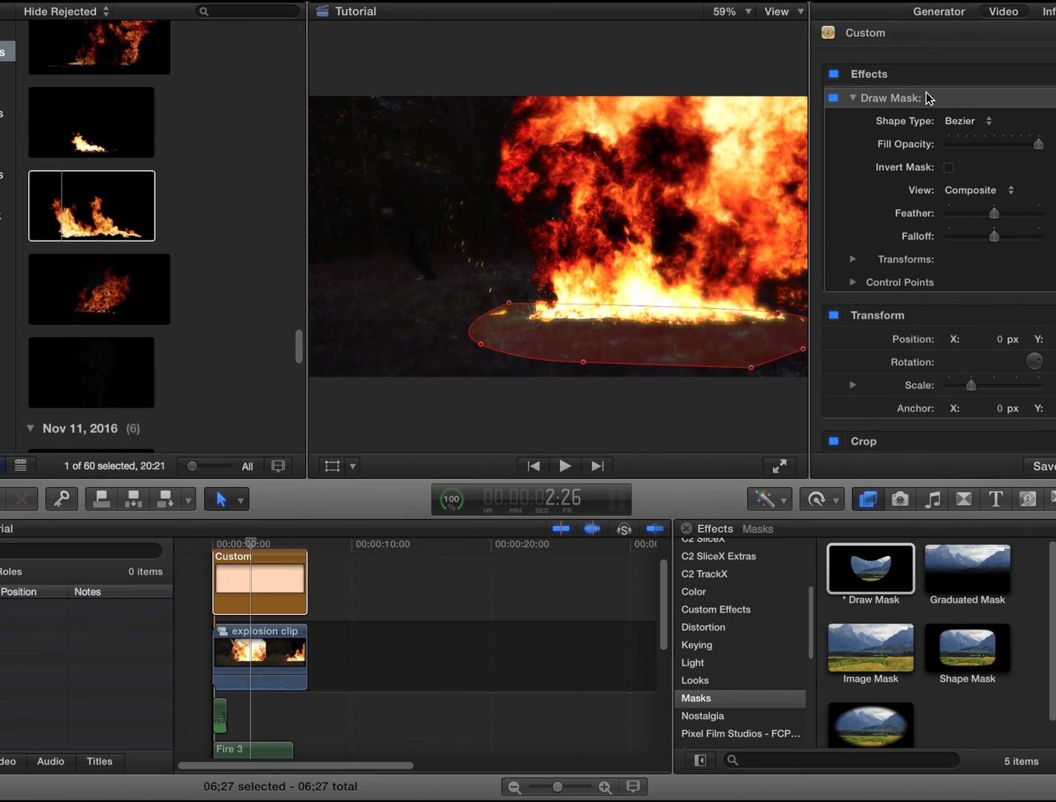
Step: Feather the mask edge to maximum, shift its top edge right, and scrub to check it
drag(992, 212, 1038, 213)
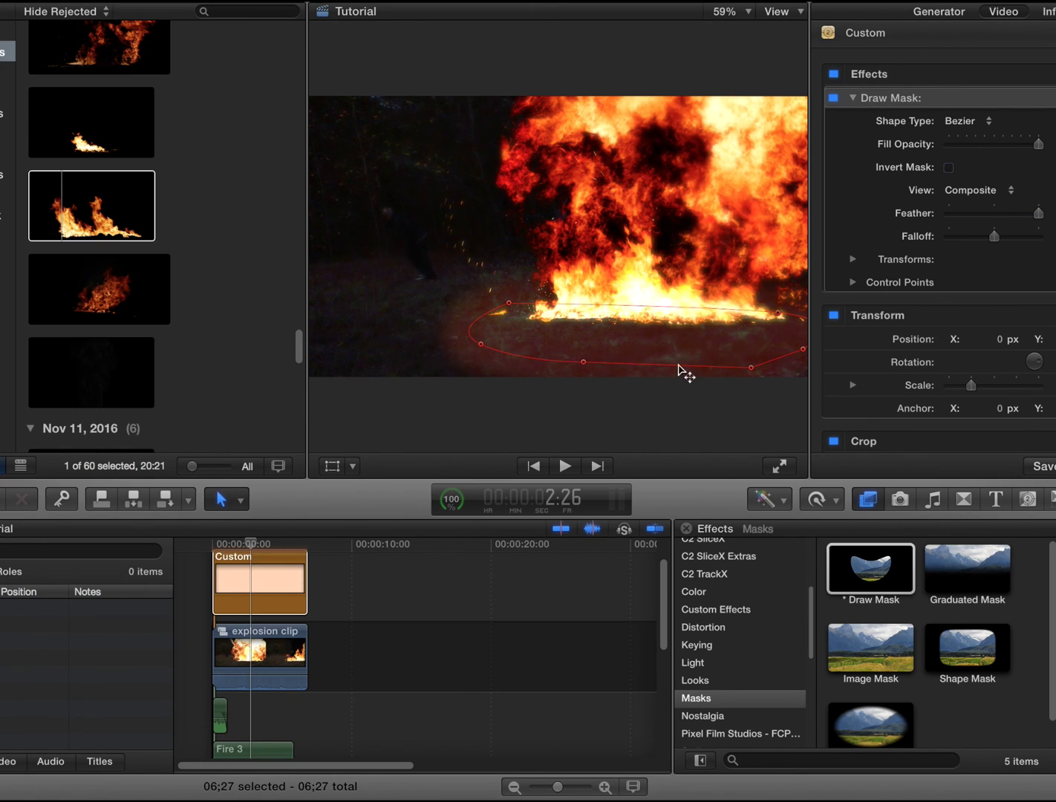
click(613, 321)
drag(614, 309, 632, 308)
click(192, 555)
drag(192, 554, 243, 551)
scroll(1051, 330, down, 10)
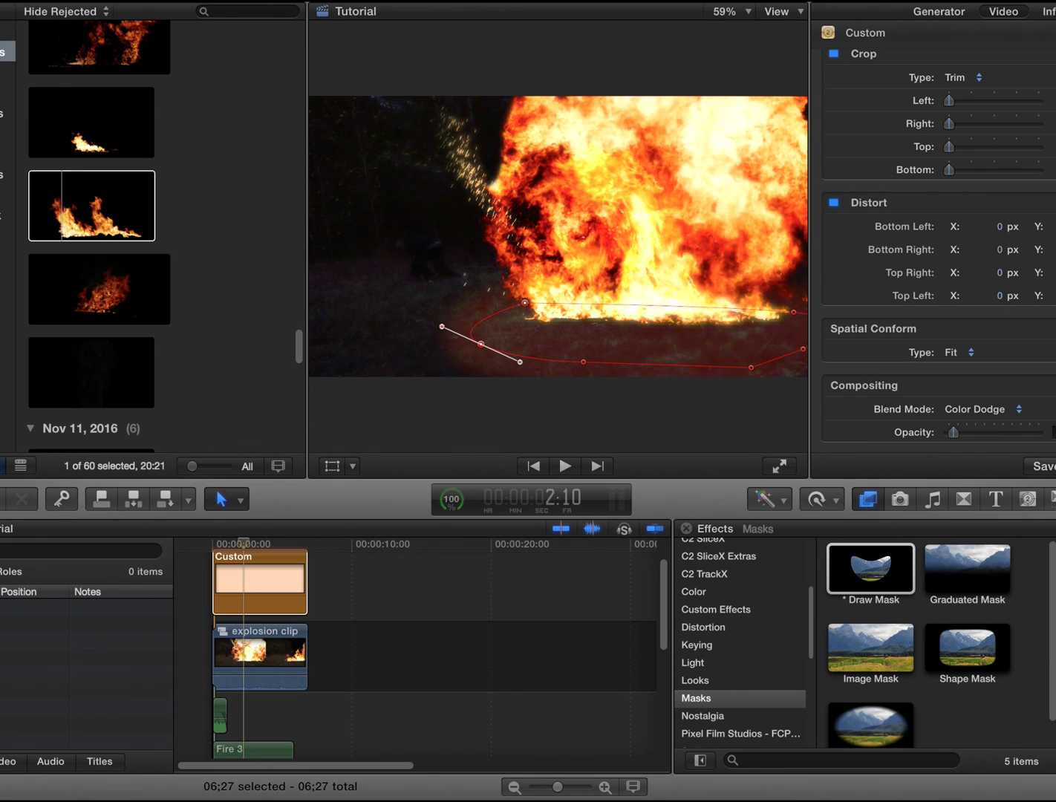
drag(238, 542, 185, 554)
Step: Play the composite, then drag the glow's Compositing Opacity to its minimum
scroll(971, 375, down, 2)
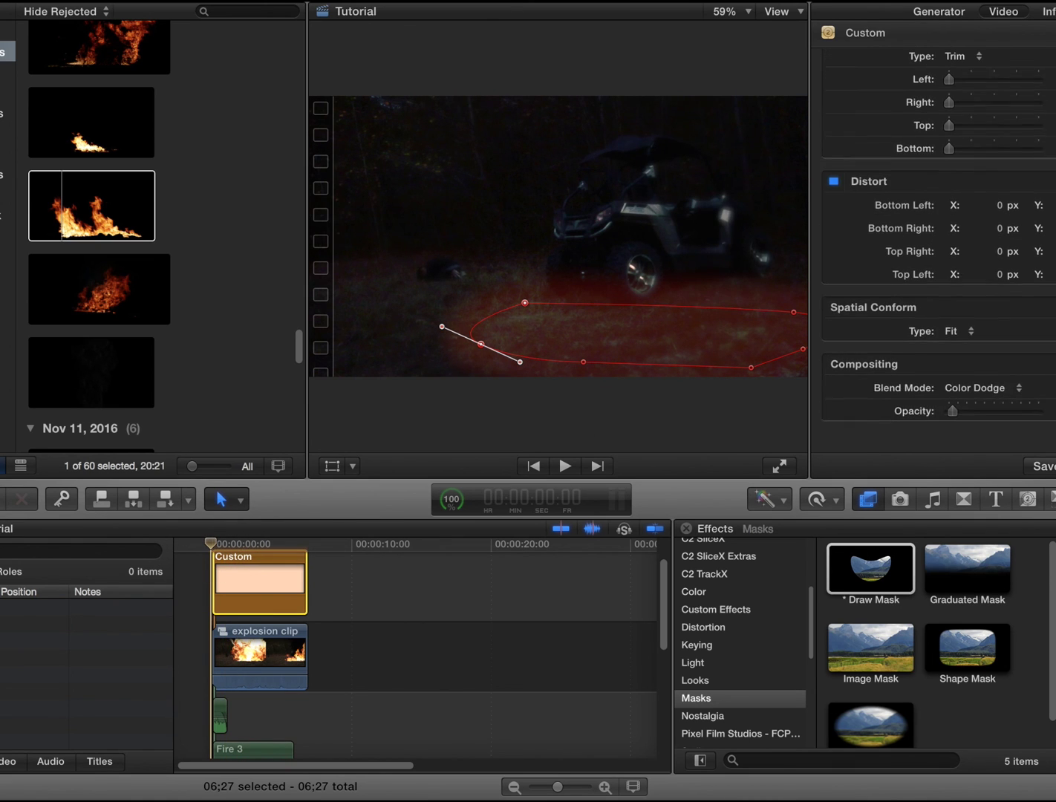
click(209, 553)
key(space)
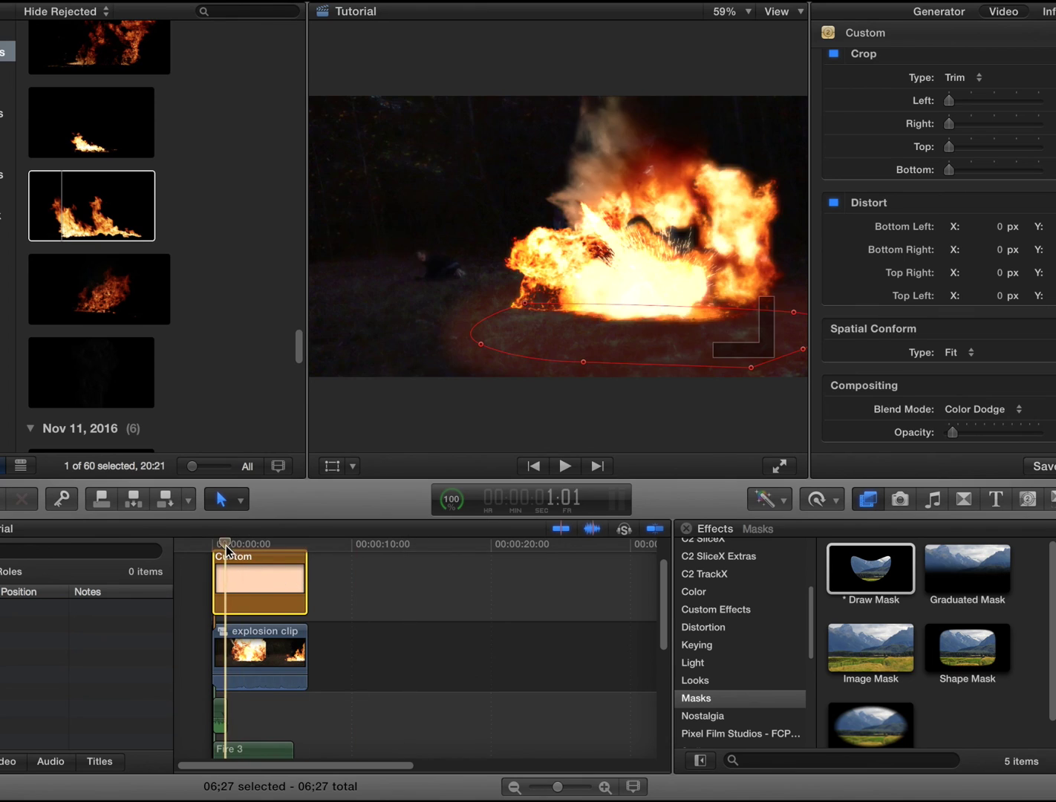
drag(225, 546, 151, 550)
drag(950, 433, 900, 438)
Step: Play the explosion back and step frame by frame to review the masked peach glow
key(space)
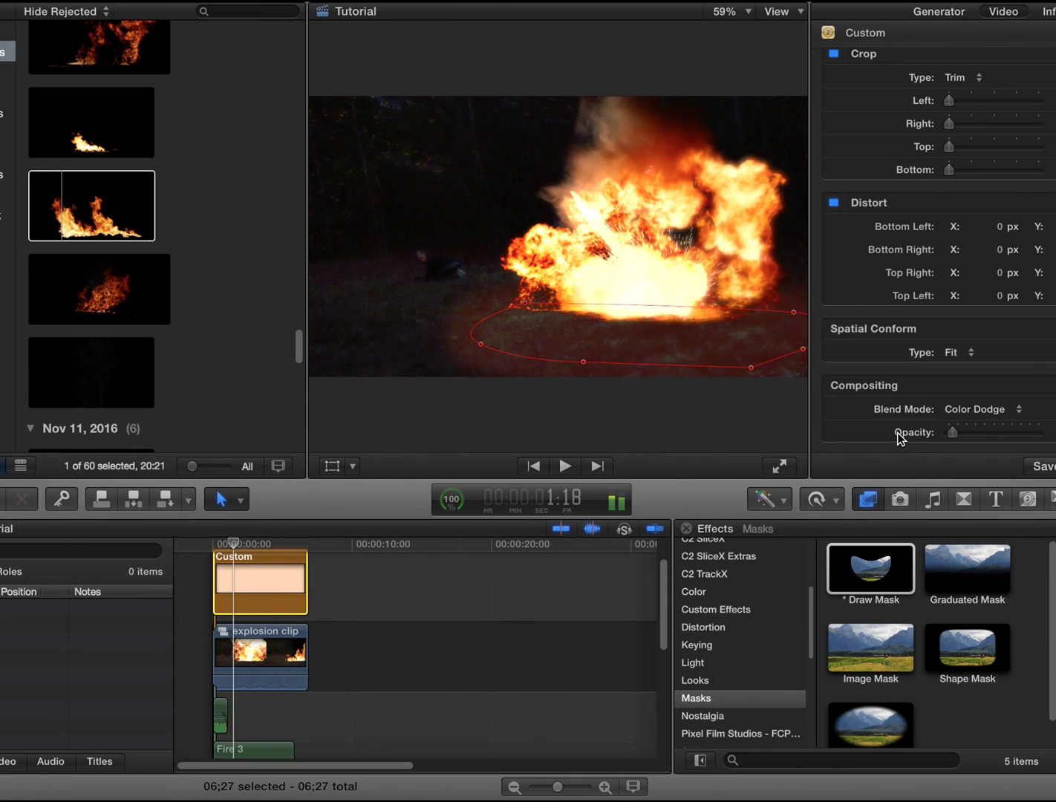
key(space)
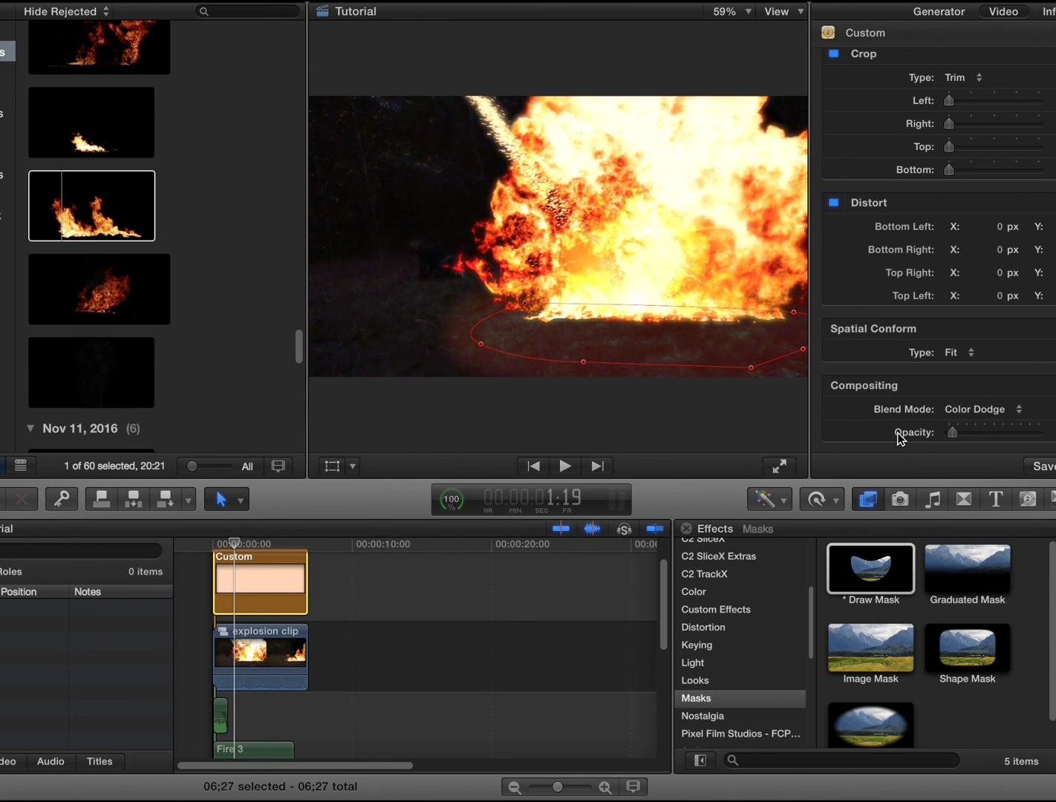
click(950, 434)
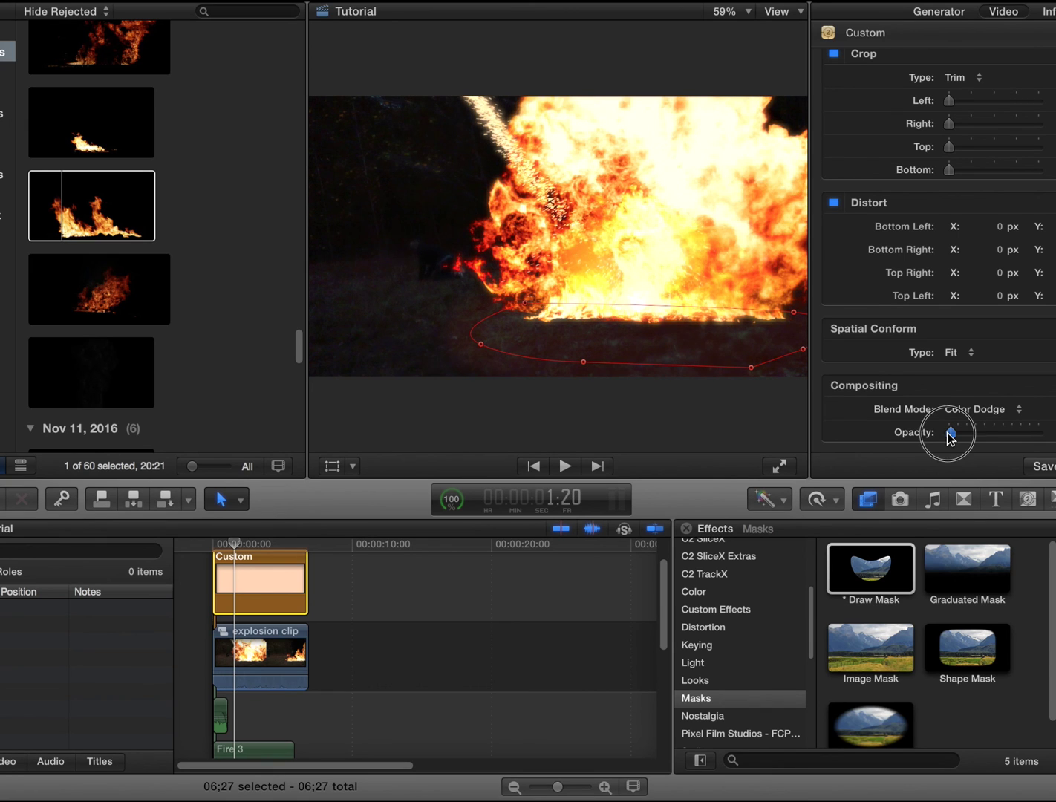
key(Right)
click(951, 437)
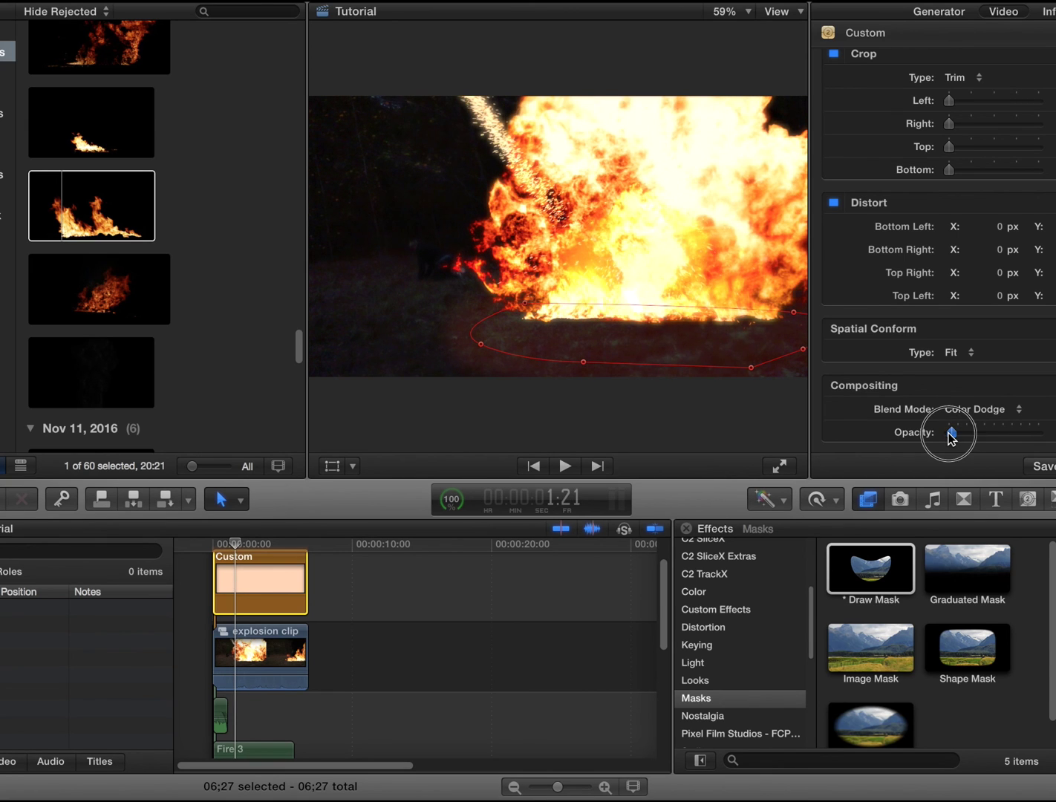
key(Right)
click(949, 437)
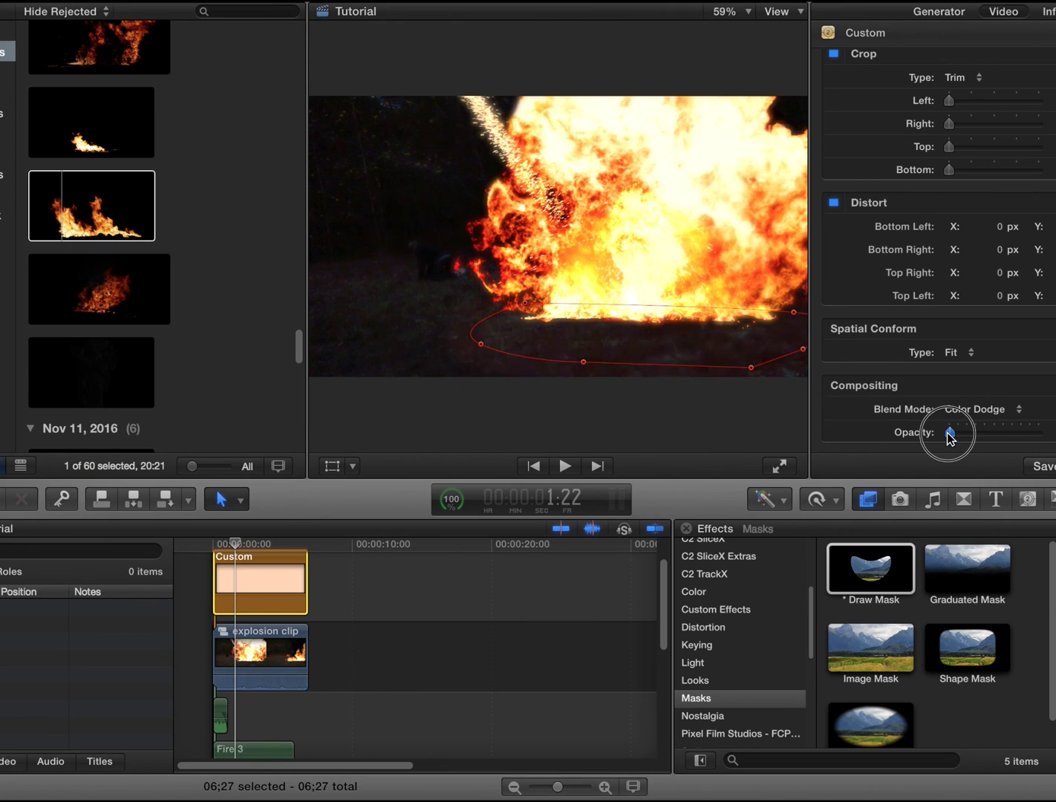
click(224, 546)
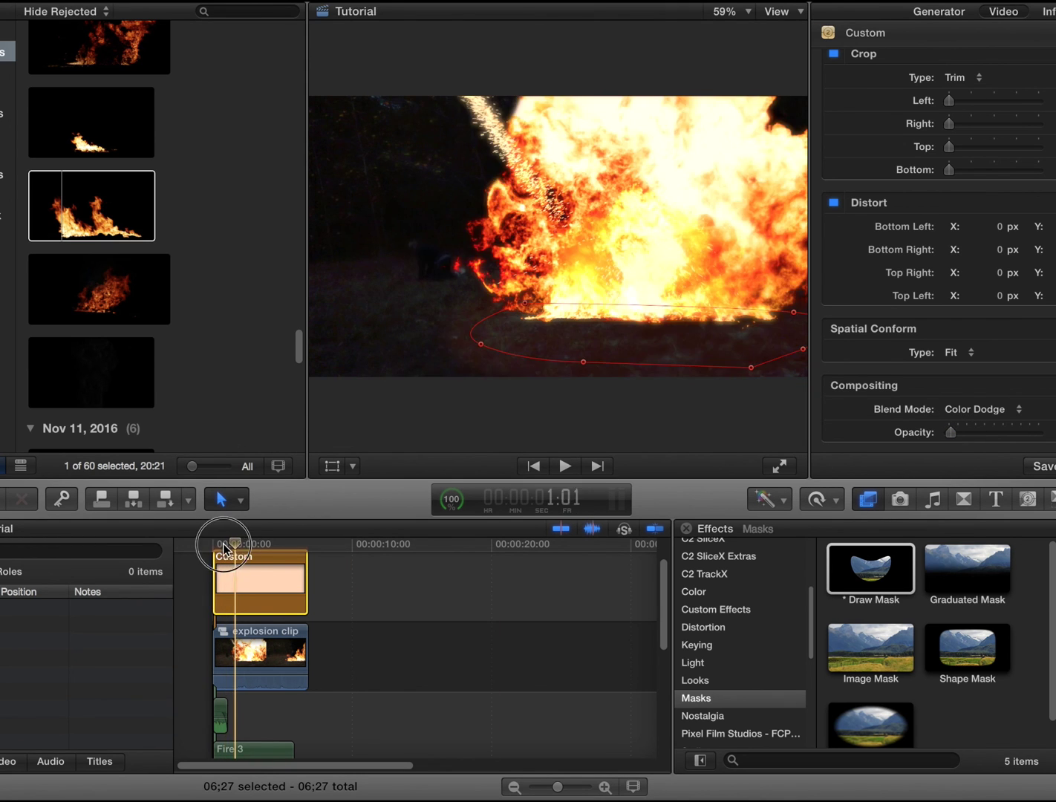
key(space)
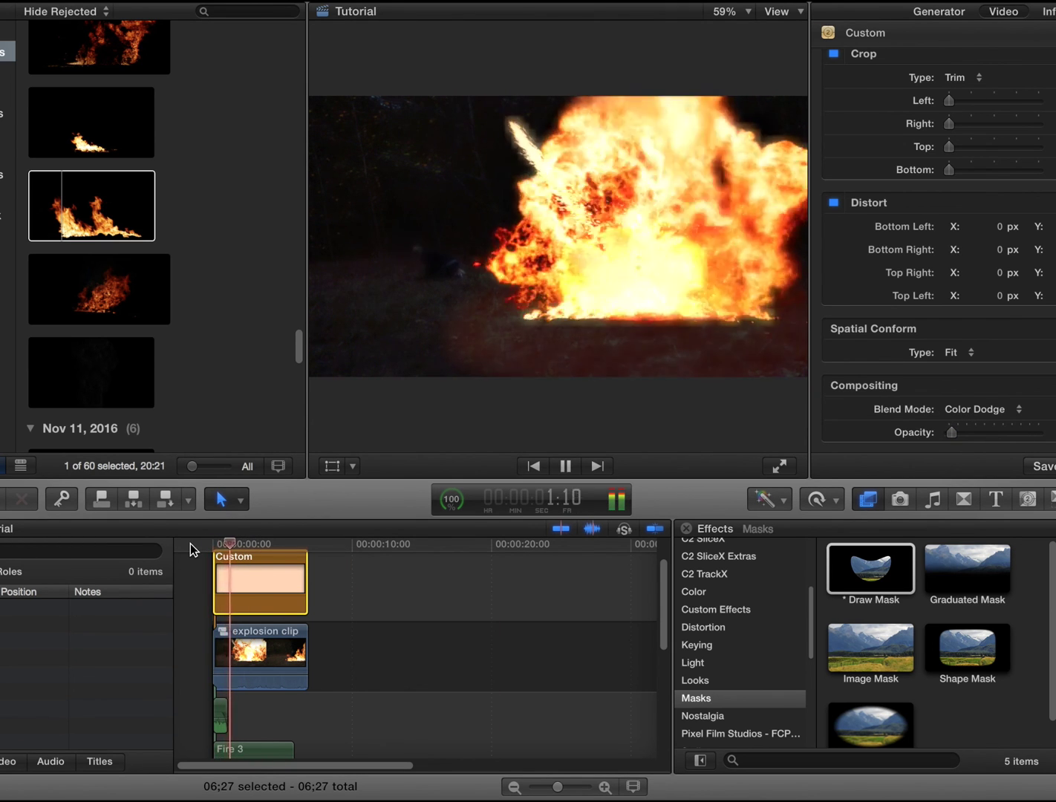
key(space)
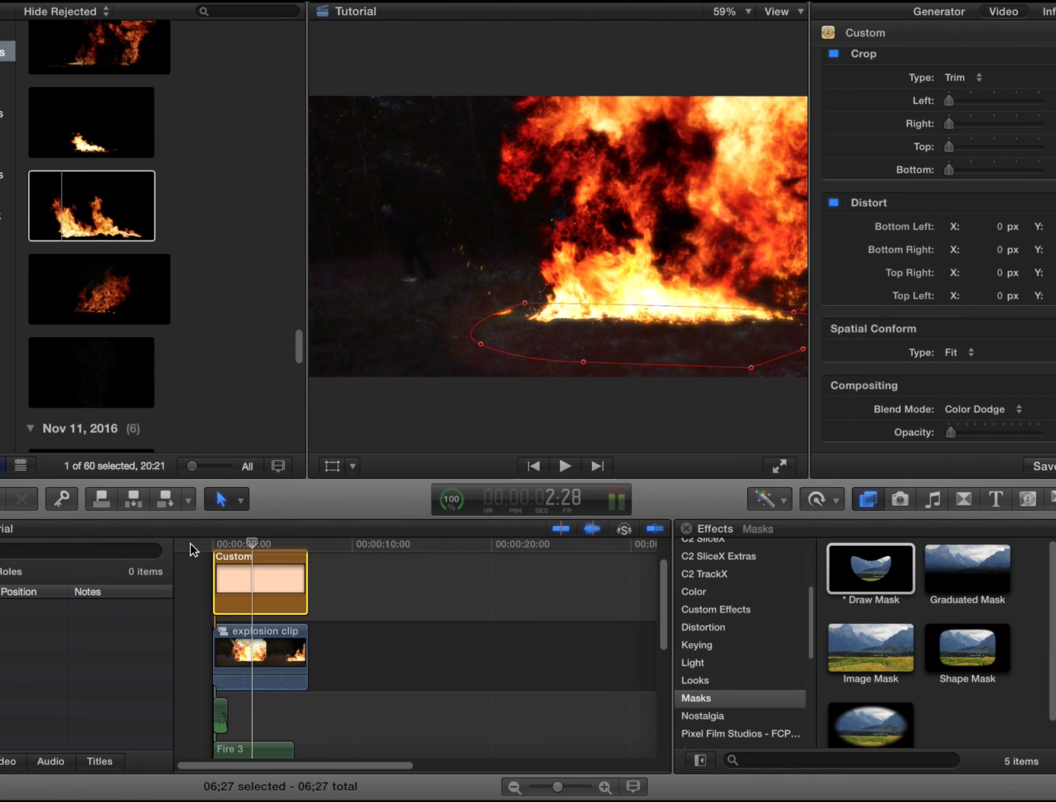